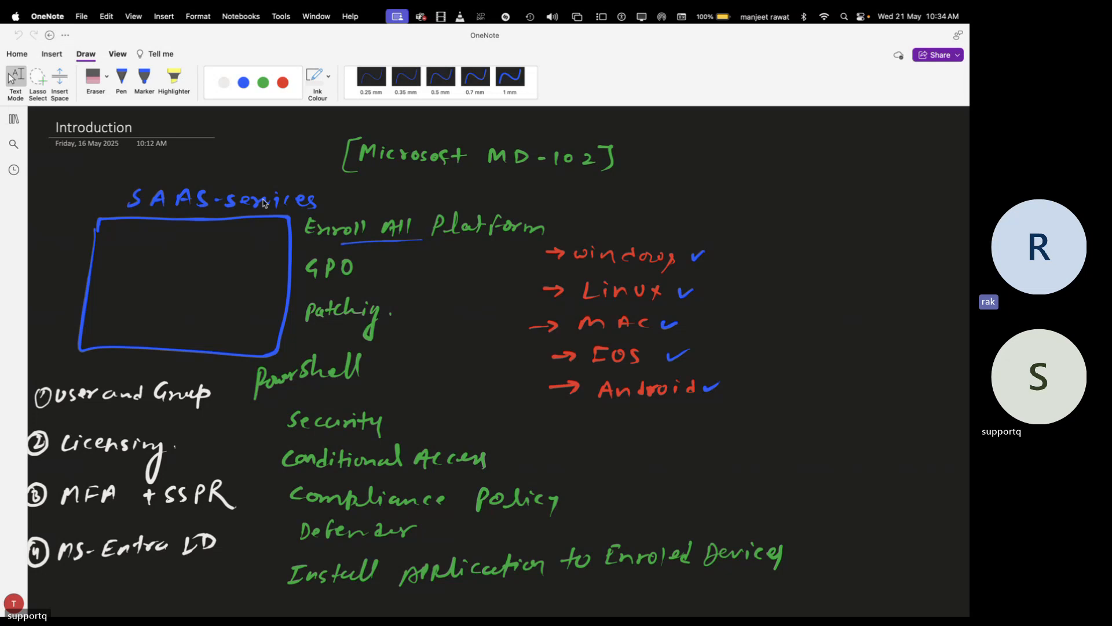
Check the Teams meeting's More options, then return to OneNote and scroll to the enrolment methods list
key("ctrl+Left")
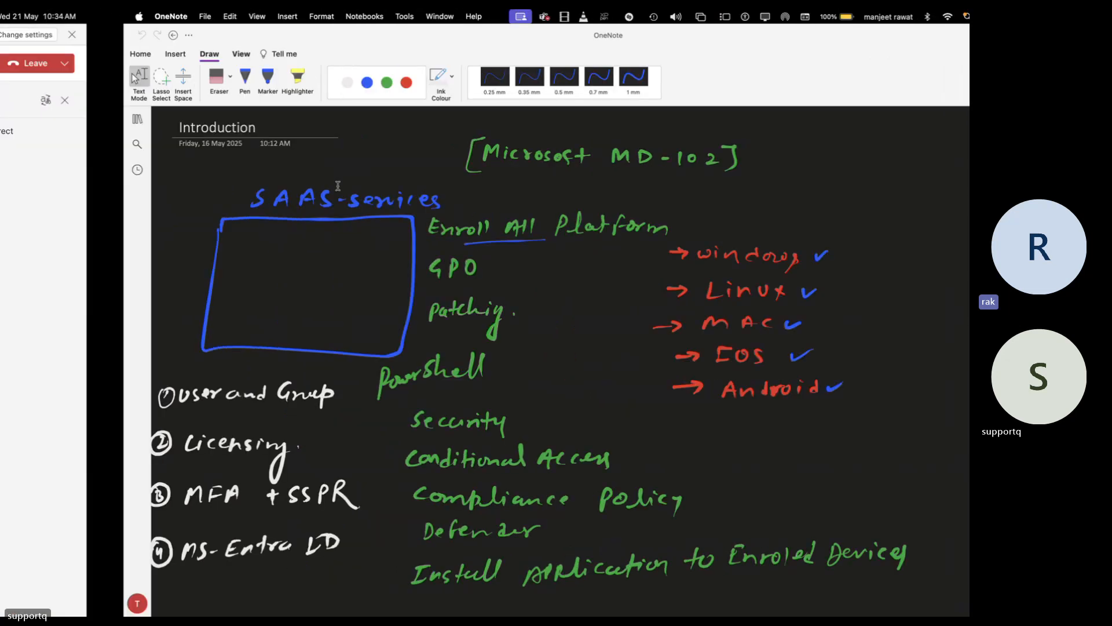
left_click(711, 61)
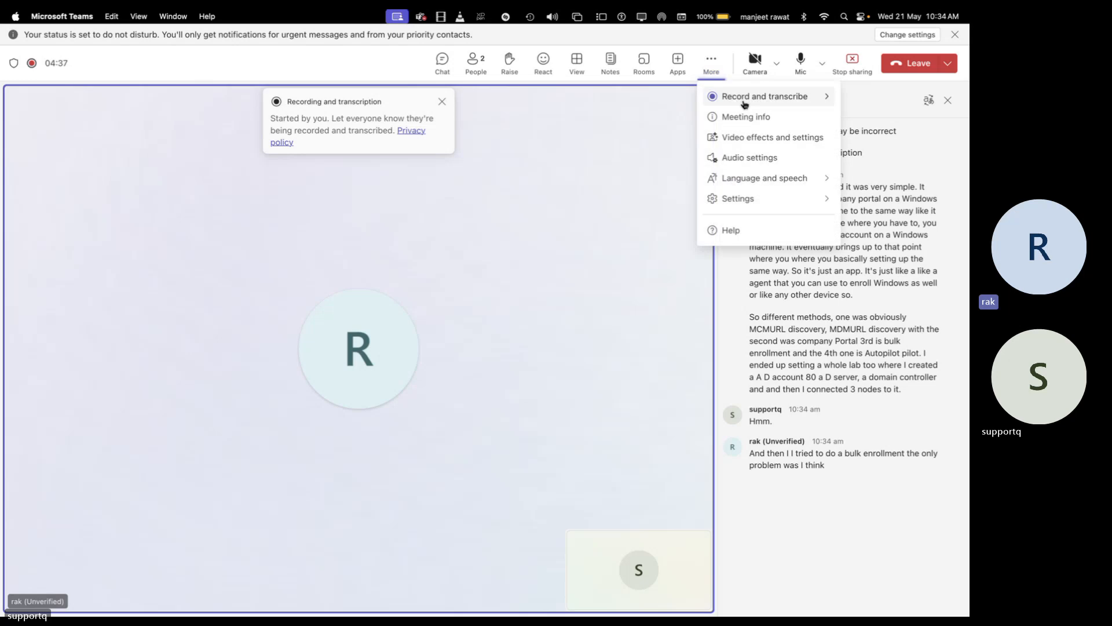
mouse_move(754, 96)
key("ctrl+Right")
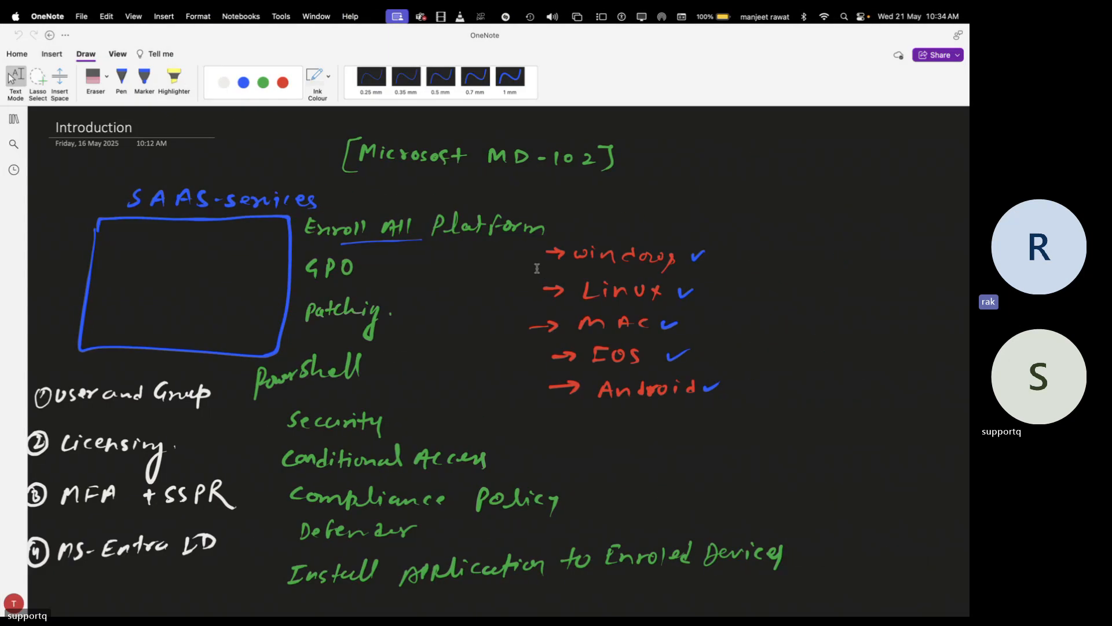
scroll(473, 393, "down", 14)
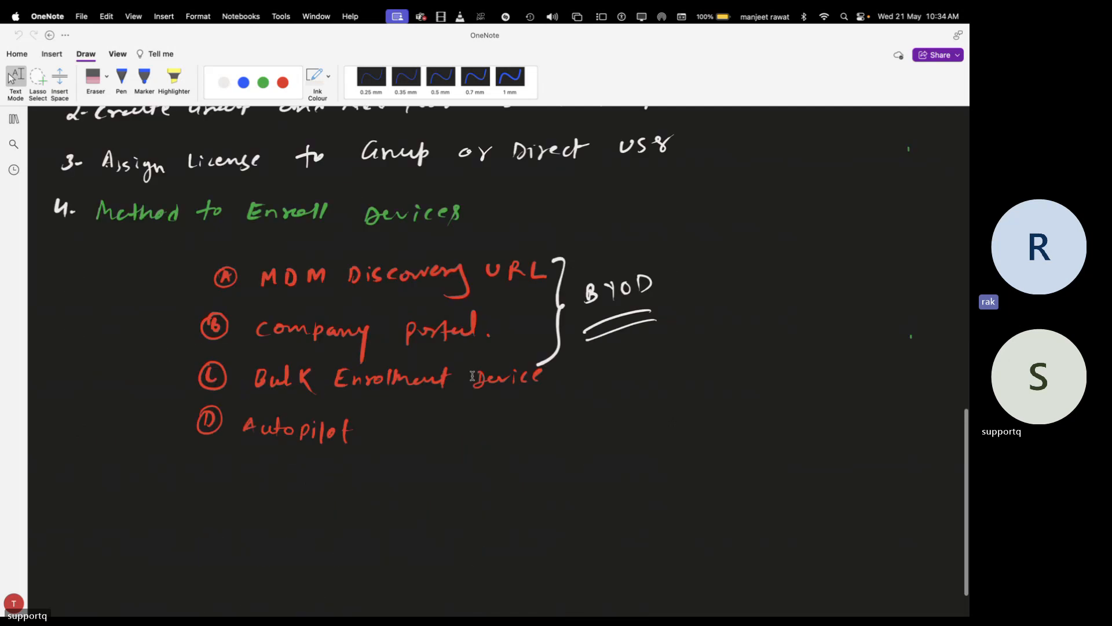
Scroll further down the OneNote Introduction page, past the enrolment methods list
scroll(472, 375, "down", 2)
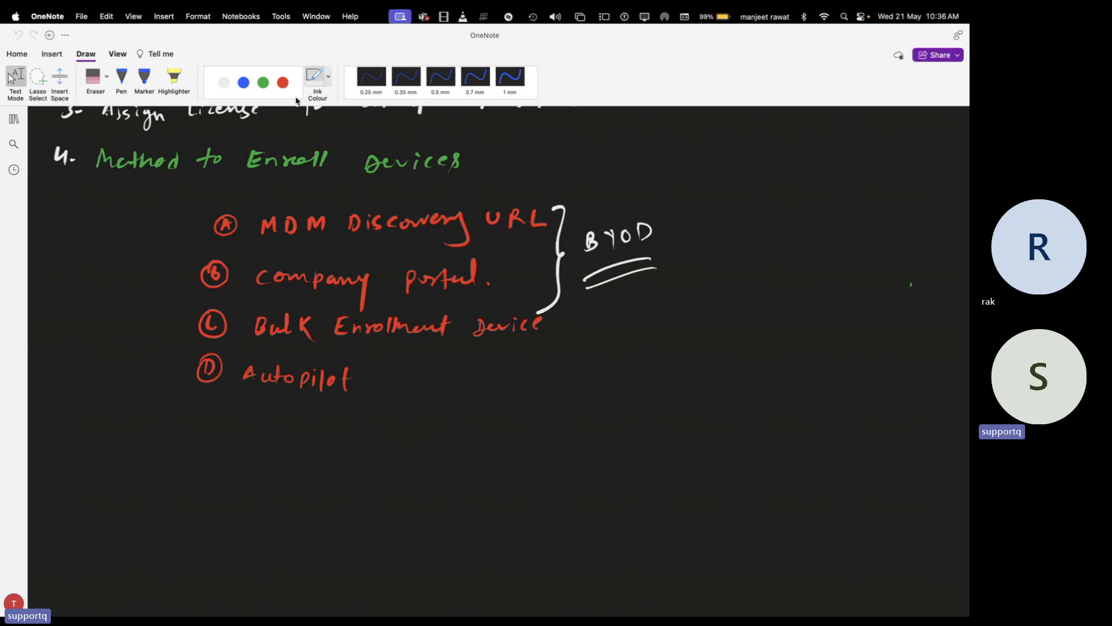
With a 0.7 mm green pen, draw a box on blank space titled MS-Entra ID
left_click(263, 82)
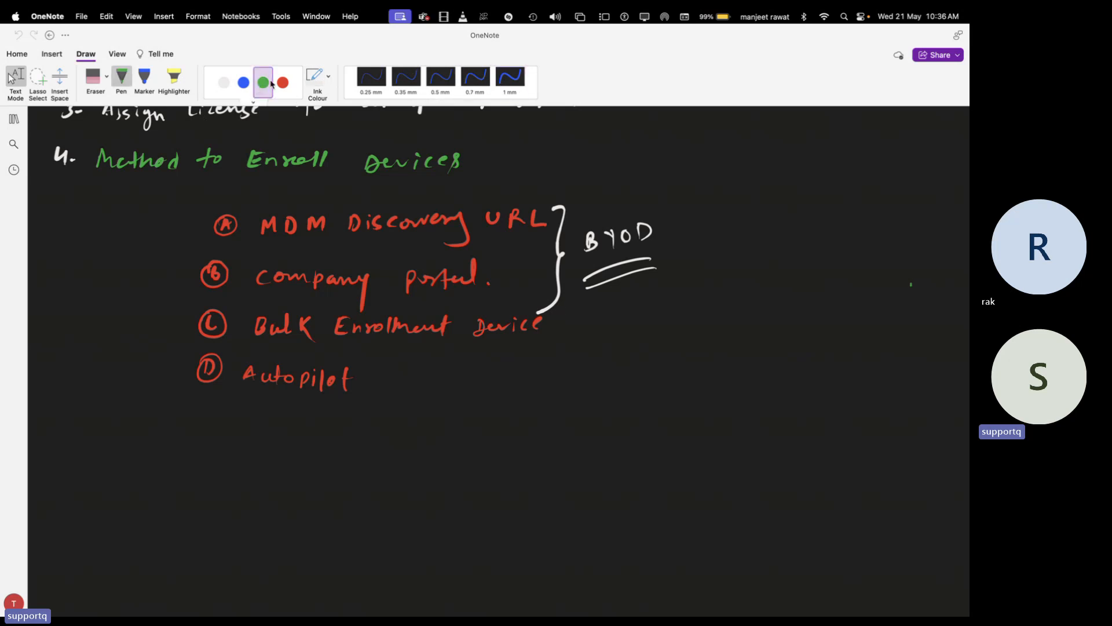
left_click(475, 78)
scroll(911, 284, "down", 10)
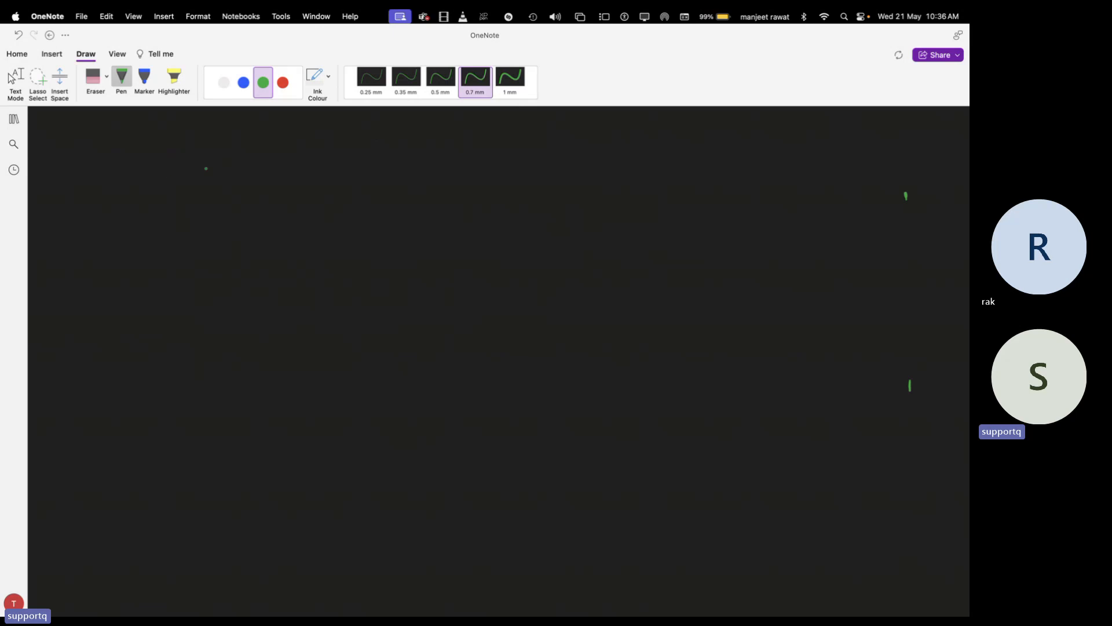
mouse_move(129, 168)
left_mouse_down()
mouse_move(122, 211)
mouse_move(137, 283)
mouse_move(281, 284)
mouse_move(293, 167)
mouse_move(126, 168)
mouse_move(182, 156)
left_mouse_up()
left_click_drag(193, 153, 231, 156)
left_click_drag(225, 149, 235, 148)
left_click_drag(241, 152, 284, 142)
left_click_drag(276, 140, 276, 153)
In white ink, draw a second box to the right titled MS-Intune
left_click(224, 83)
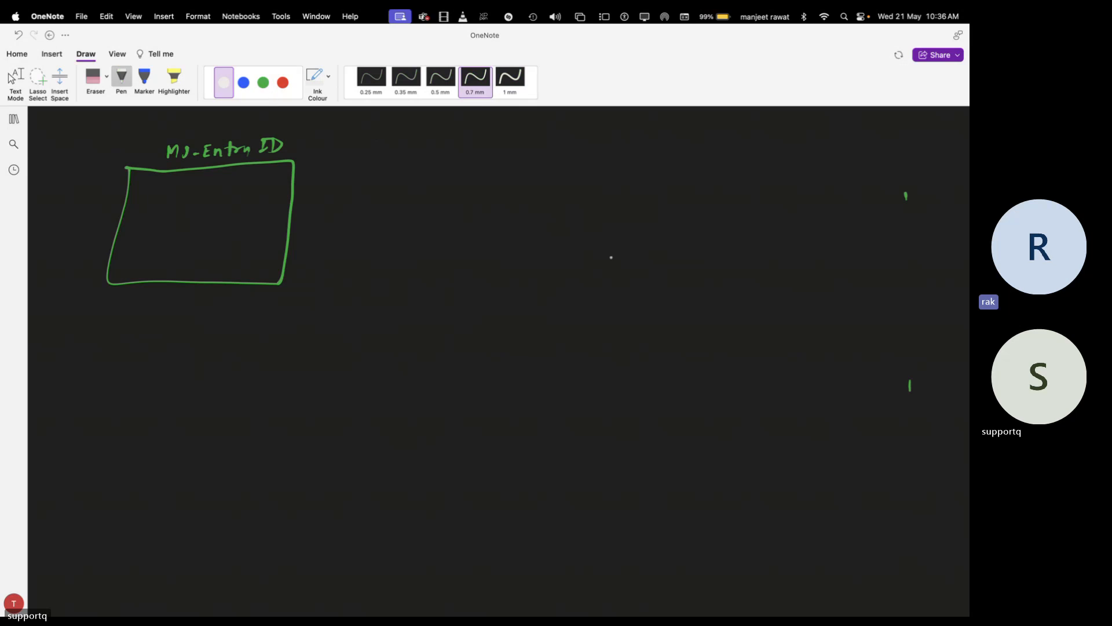
mouse_move(469, 164)
left_mouse_down()
mouse_move(465, 246)
mouse_move(557, 152)
mouse_move(597, 213)
mouse_move(527, 246)
mouse_move(463, 248)
left_mouse_up()
mouse_move(484, 143)
left_mouse_down()
mouse_move(485, 132)
mouse_move(499, 143)
left_mouse_up()
left_click_drag(509, 139, 542, 143)
left_click_drag(536, 136, 558, 135)
left_click_drag(560, 142, 585, 140)
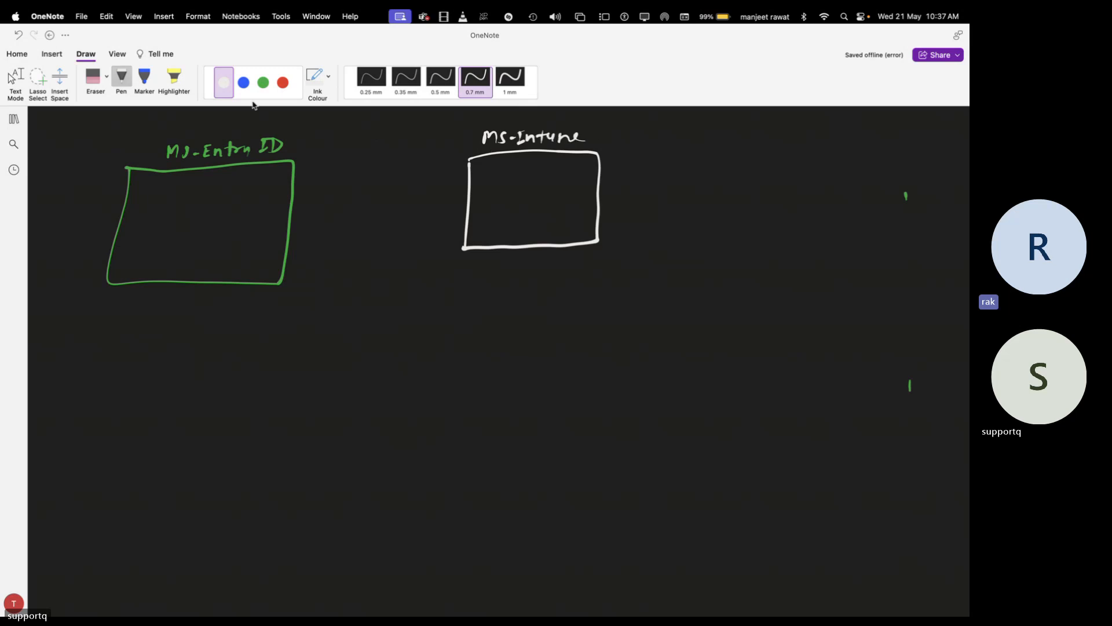
left_click(282, 82)
Draw a red box below MS-Entra ID and label it ADDS
left_click_drag(231, 419, 227, 473)
mouse_move(232, 417)
left_mouse_down()
mouse_move(272, 417)
mouse_move(231, 469)
left_mouse_up()
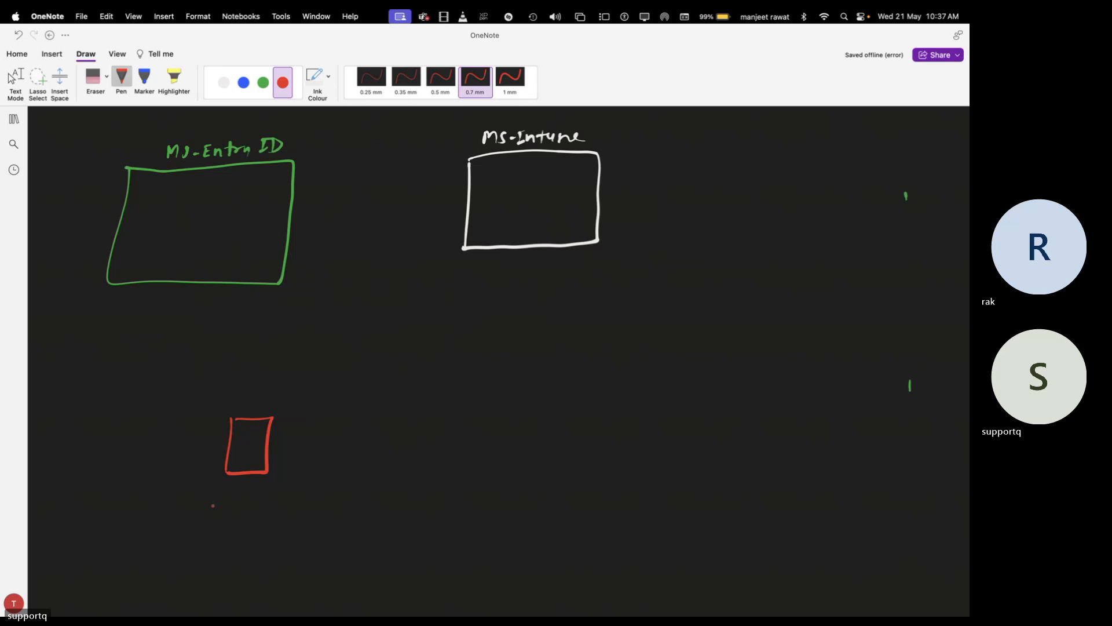
left_click_drag(210, 517, 222, 509)
left_click_drag(228, 502, 239, 502)
left_click(241, 508)
left_click_drag(233, 502, 232, 516)
left_click_drag(250, 500, 250, 513)
left_click_drag(271, 501, 266, 516)
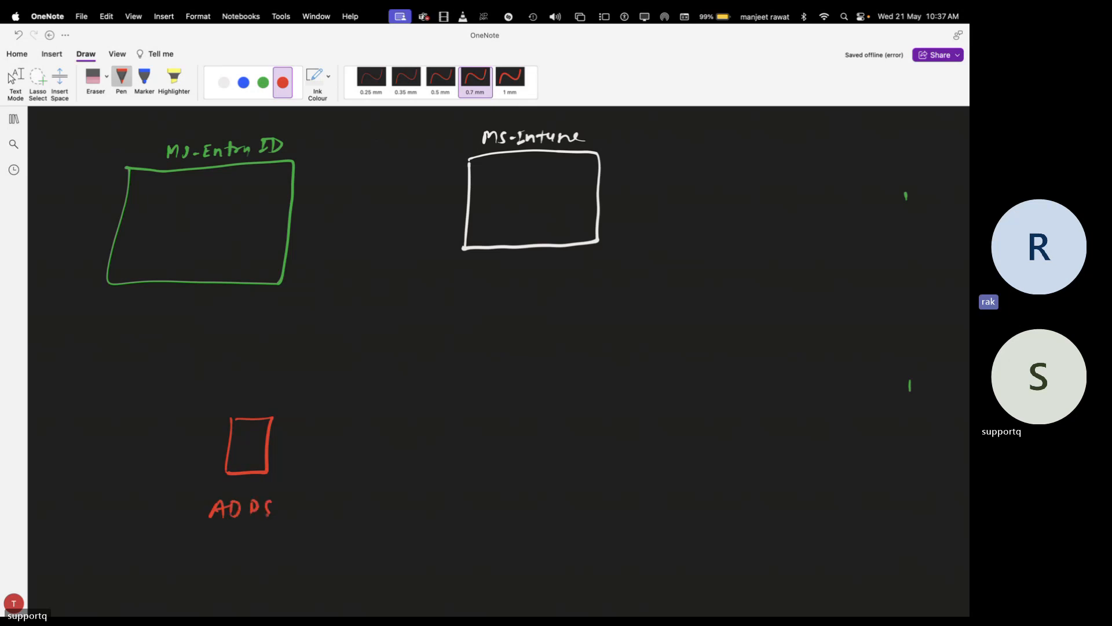
In green, sketch three computers and a switch, connecting ADDS to the switch and the switch to the computers
left_click(263, 82)
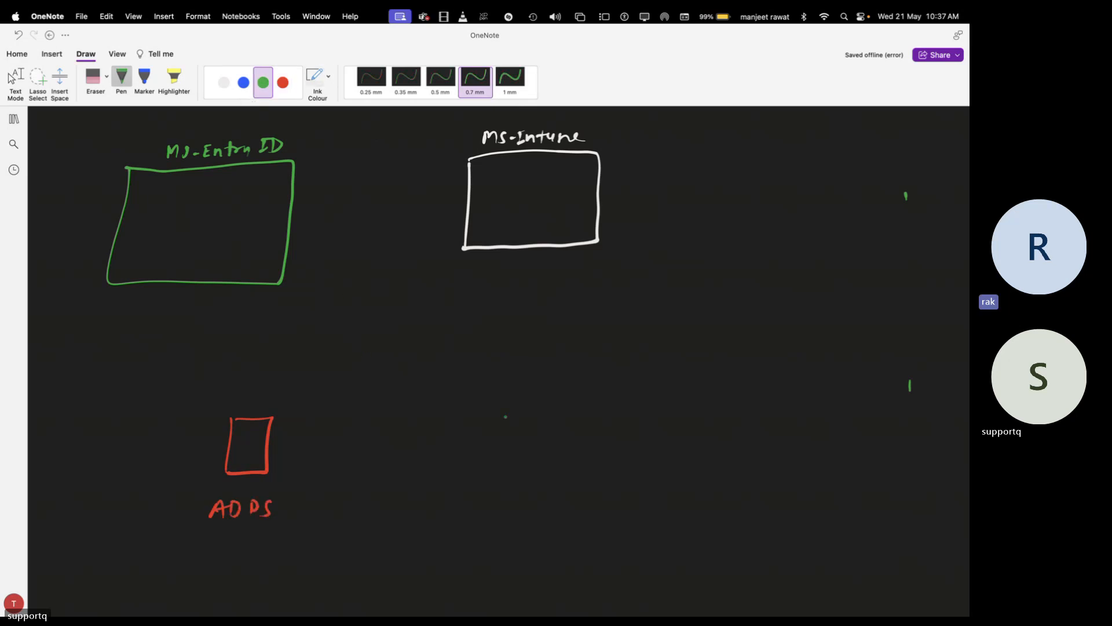
mouse_move(465, 379)
left_mouse_down()
mouse_move(463, 396)
mouse_move(490, 396)
mouse_move(481, 402)
mouse_move(503, 429)
mouse_move(479, 497)
mouse_move(503, 476)
left_mouse_up()
left_click(480, 483)
left_click_drag(503, 478, 490, 496)
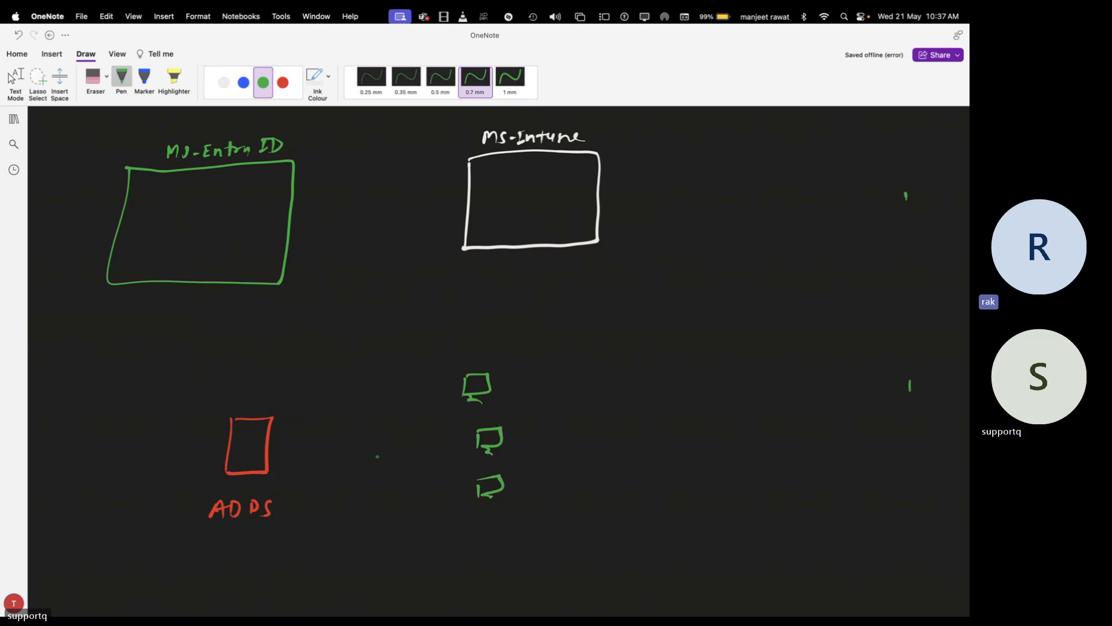
mouse_move(342, 445)
left_mouse_down()
mouse_move(342, 460)
mouse_move(374, 459)
mouse_move(341, 458)
mouse_move(374, 450)
mouse_move(351, 458)
left_mouse_up()
left_click_drag(355, 443, 364, 457)
mouse_move(270, 450)
left_mouse_down()
mouse_move(343, 447)
mouse_move(469, 398)
mouse_move(459, 408)
left_mouse_up()
mouse_move(372, 446)
left_mouse_down()
mouse_move(481, 441)
mouse_move(488, 481)
left_mouse_up()
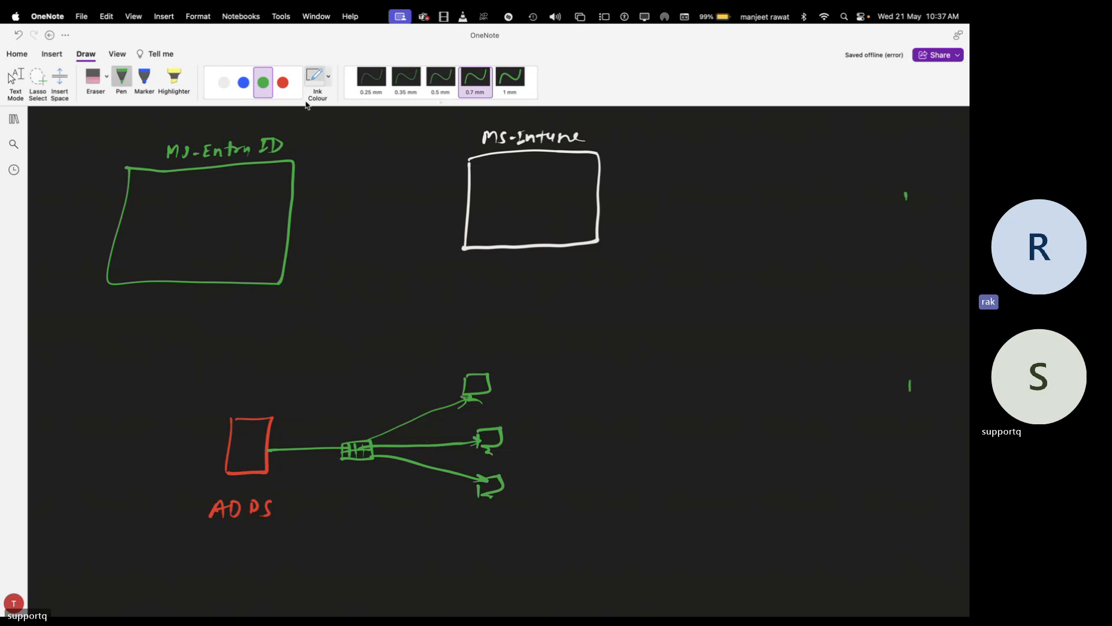
left_click(224, 82)
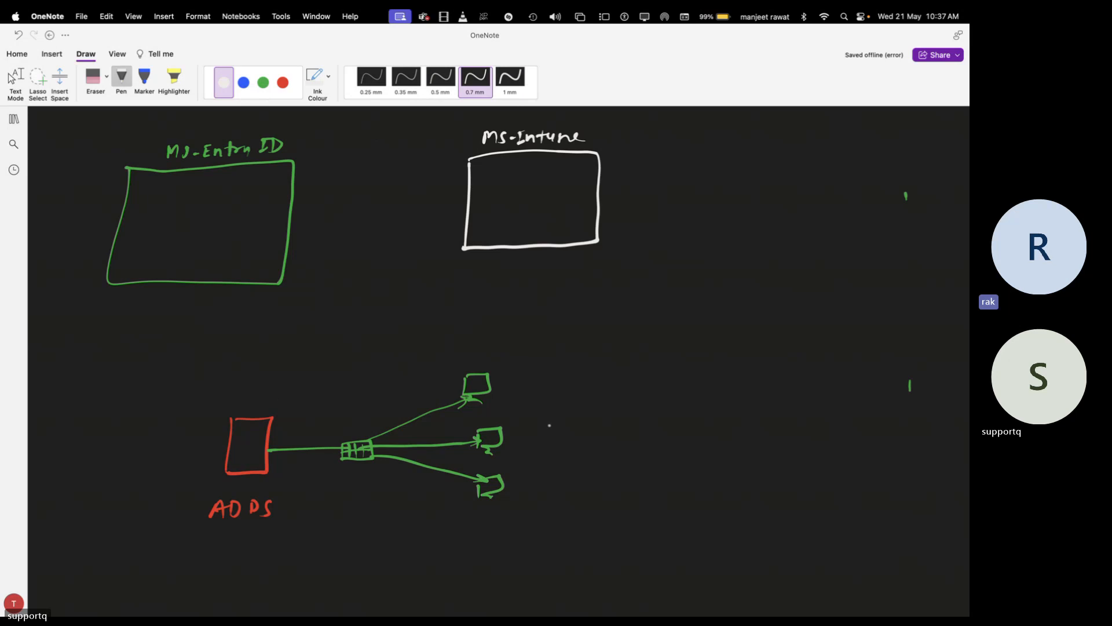
Label the three computers HR-PC, Test-PC and Demo-PC in white ink
left_click_drag(504, 377, 572, 391)
mouse_move(514, 425)
left_mouse_down()
mouse_move(514, 440)
mouse_move(522, 423)
left_mouse_up()
left_click_drag(519, 432, 542, 436)
left_click_drag(539, 429, 548, 427)
left_click_drag(561, 429, 571, 436)
left_click_drag(573, 421, 591, 432)
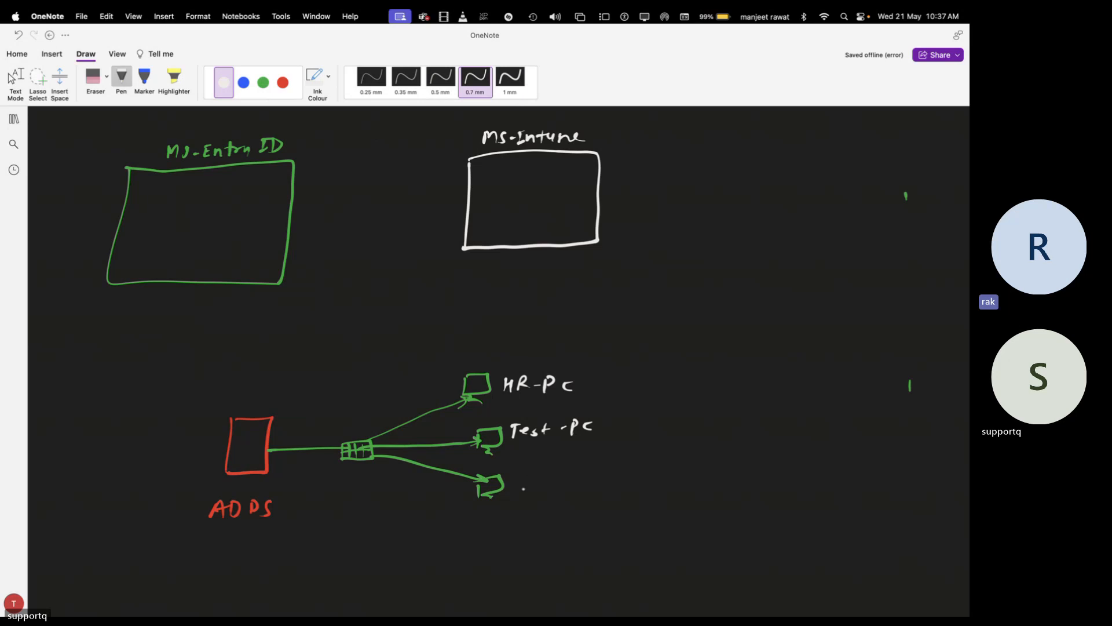
mouse_move(520, 473)
left_mouse_down()
mouse_move(519, 487)
mouse_move(540, 486)
left_mouse_up()
left_click_drag(545, 487, 585, 481)
left_click(580, 480)
left_click_drag(590, 473, 590, 490)
left_click_drag(591, 471, 611, 484)
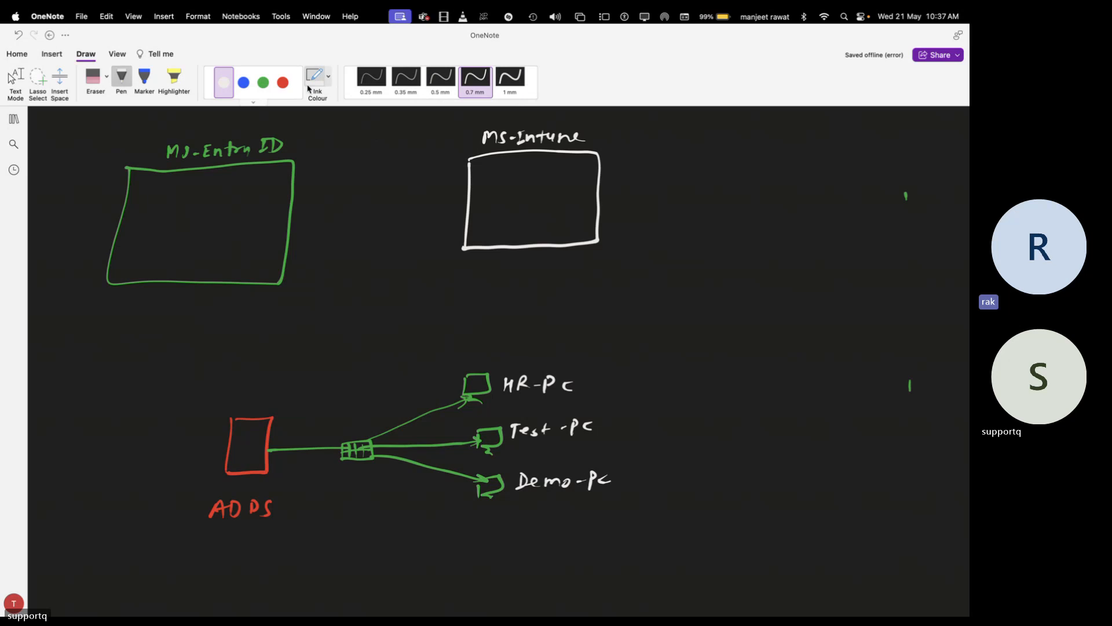
Write the green heading client-PC above the three computers
left_click(263, 83)
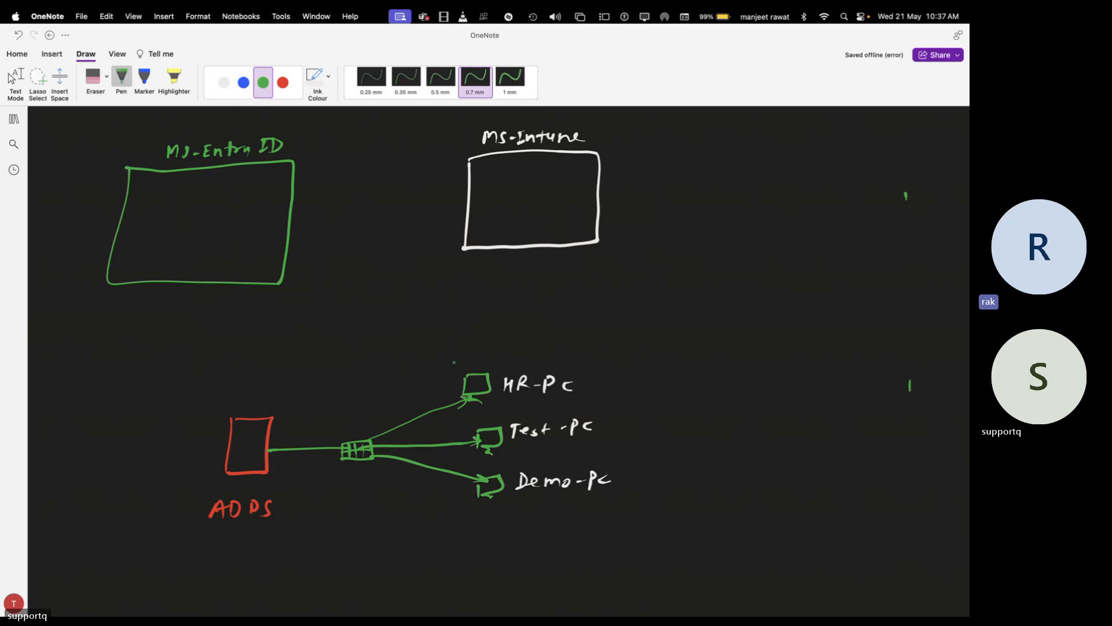
left_click_drag(464, 343, 461, 354)
mouse_move(475, 340)
left_mouse_down()
mouse_move(476, 353)
mouse_move(505, 352)
left_mouse_up()
left_click_drag(508, 339, 509, 353)
left_click_drag(505, 346, 529, 354)
left_click_drag(531, 340, 533, 347)
left_click_drag(553, 341, 554, 348)
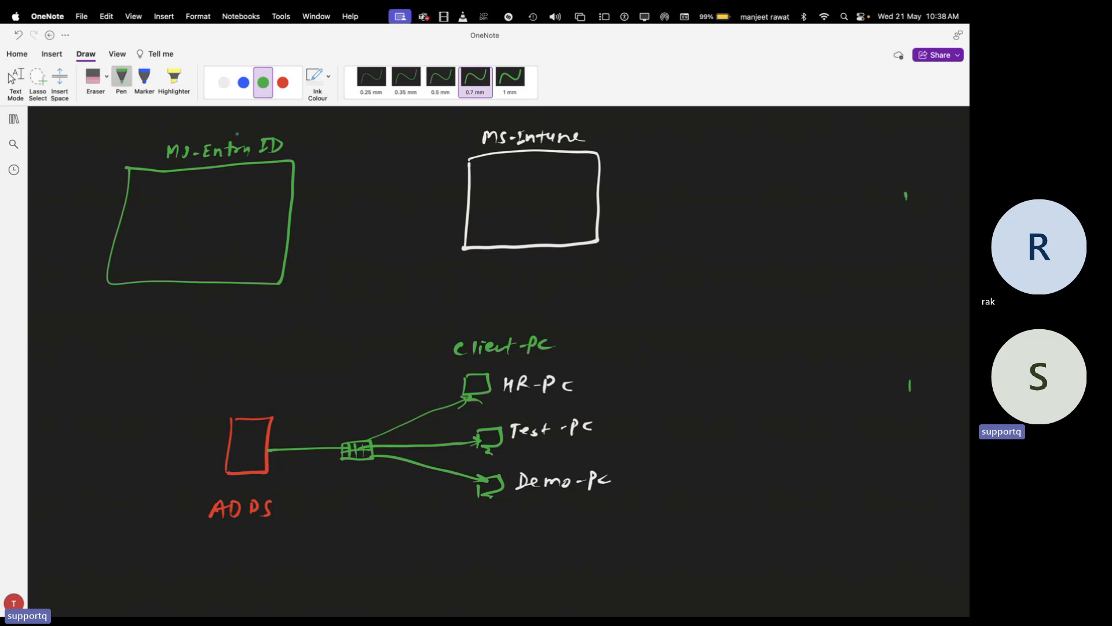
Handwrite 'class com' in red ink above the ADDS box
scroll(498, 359, "down", 3)
left_click(283, 82)
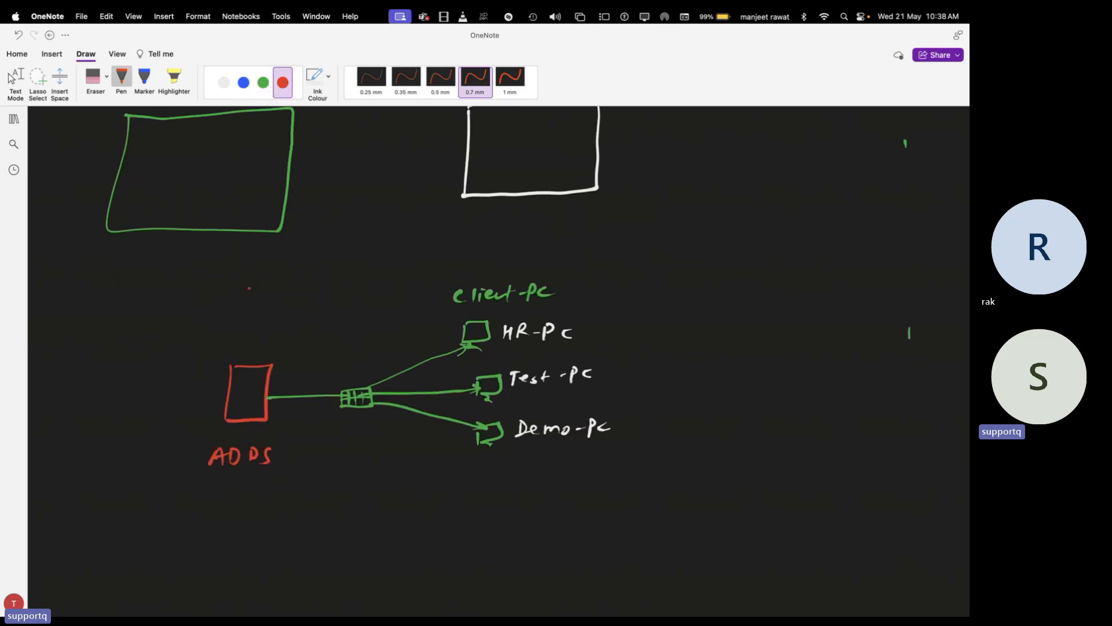
mouse_move(229, 344)
left_mouse_down()
mouse_move(228, 355)
mouse_move(248, 353)
left_mouse_up()
mouse_move(266, 343)
left_mouse_down()
mouse_move(257, 354)
mouse_move(292, 347)
left_mouse_up()
left_click_drag(297, 352, 317, 352)
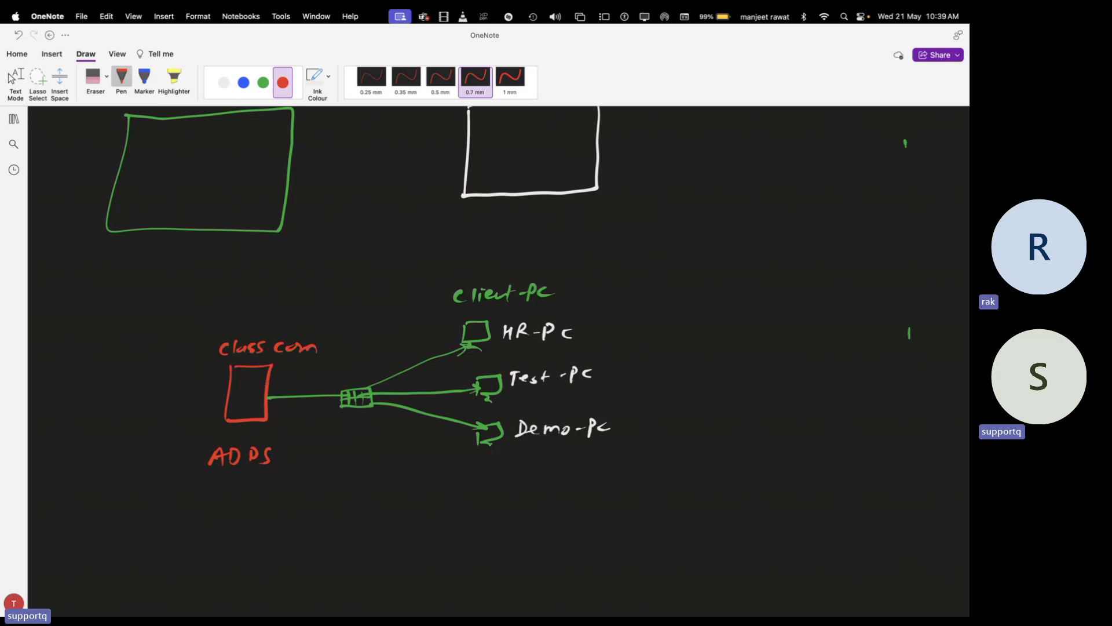
scroll(265, 390, "up", 5)
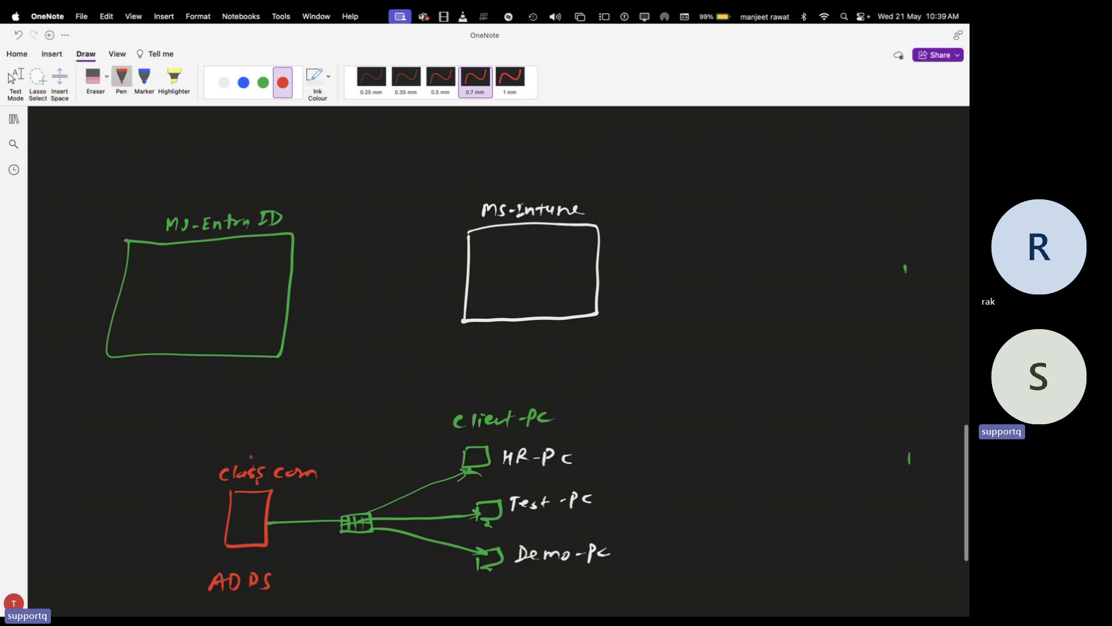
Draw a red dotted arrow into MS-Entra ID and list the three PCs there in white, bracketed
left_click_drag(243, 419, 231, 377)
left_click_drag(203, 329, 210, 326)
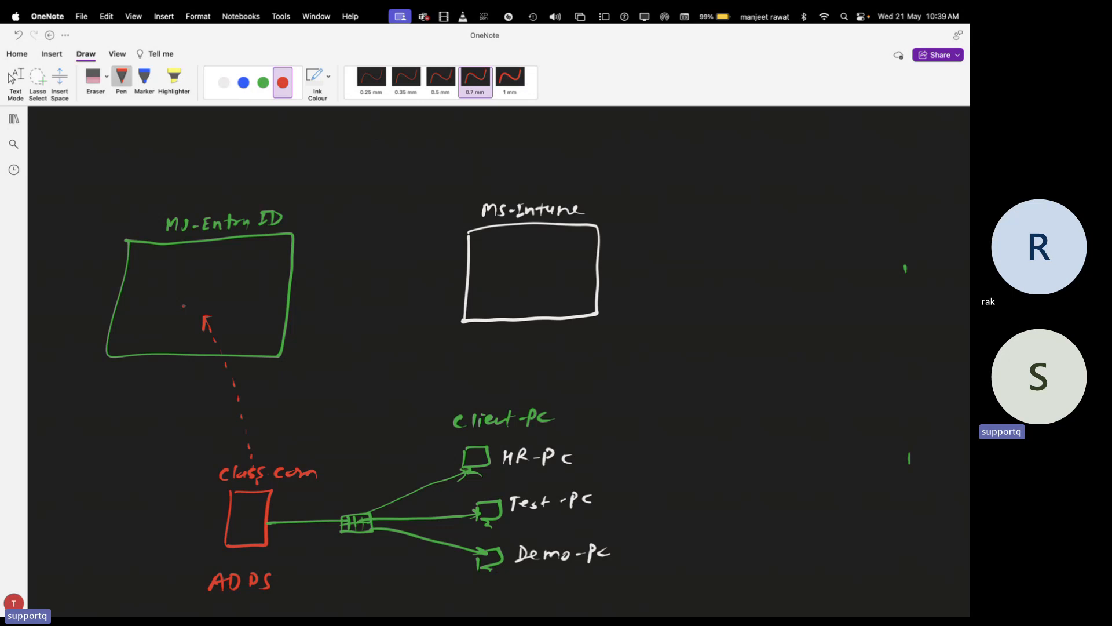
left_click(224, 82)
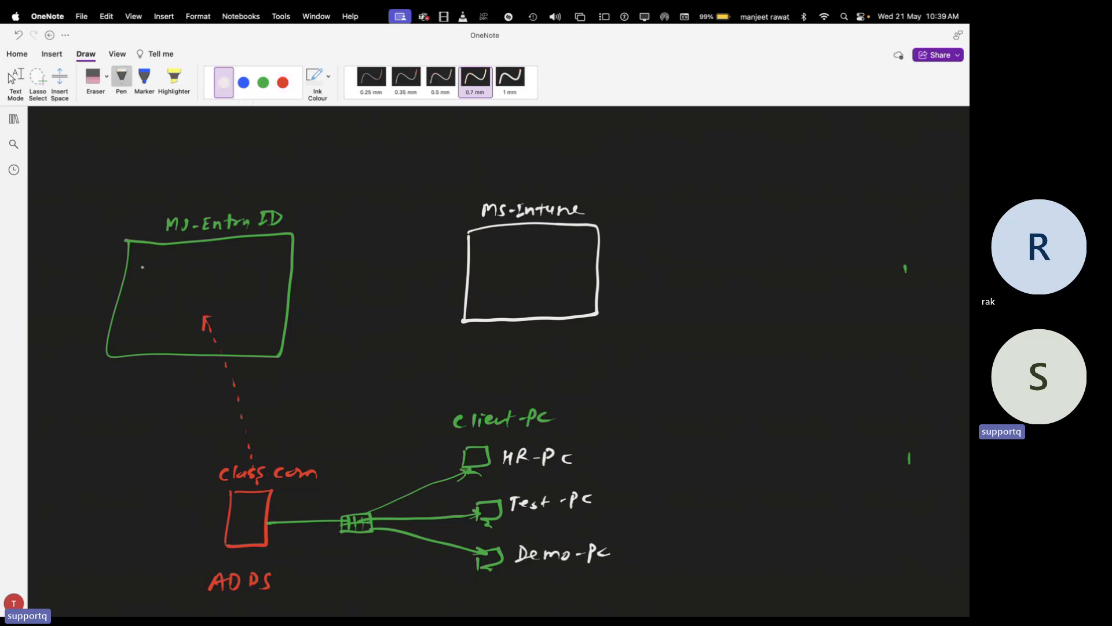
mouse_move(151, 257)
left_mouse_down()
mouse_move(161, 268)
mouse_move(202, 263)
mouse_move(151, 285)
mouse_move(204, 287)
left_mouse_up()
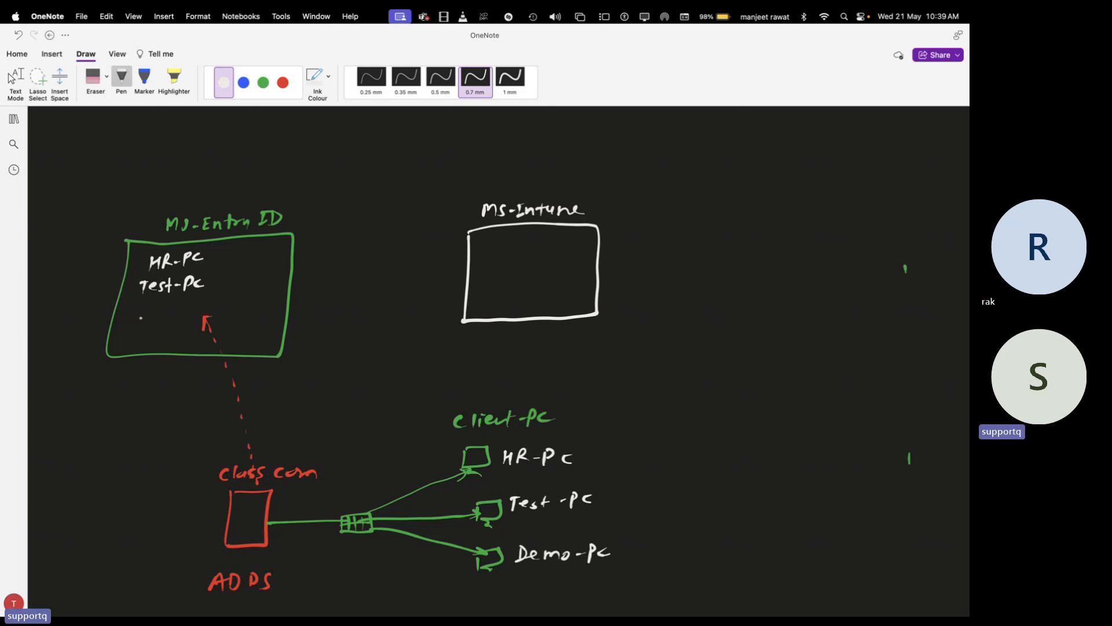
left_click_drag(141, 318, 200, 312)
left_click_drag(207, 310, 206, 317)
left_click_drag(215, 246, 215, 324)
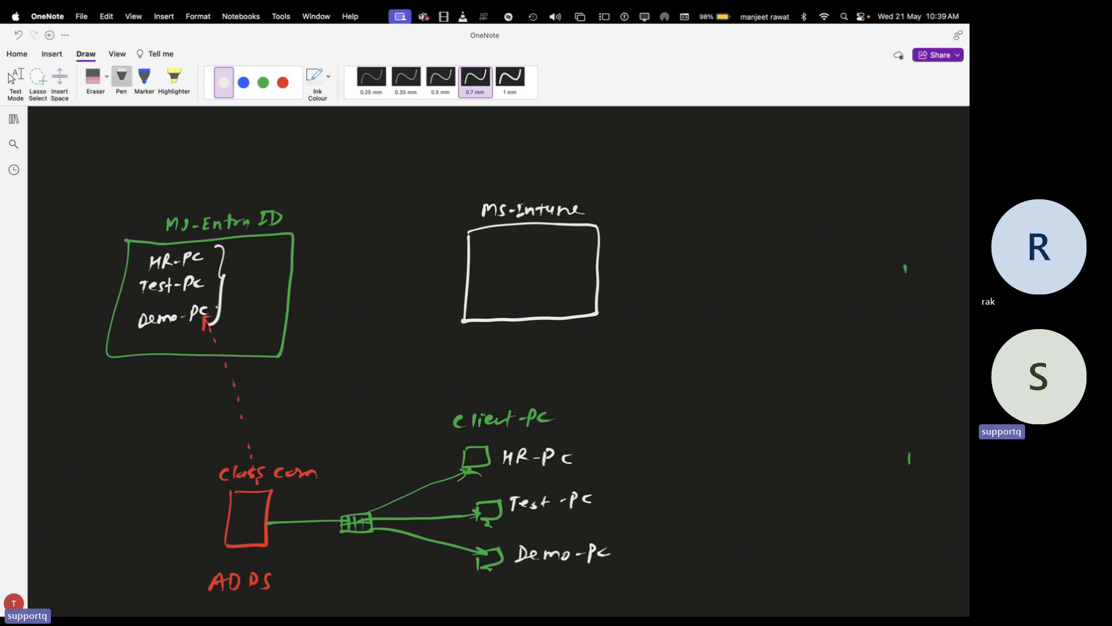
Draw a green curved arrow into MS-Intune and write HR-Pc and Test-Pc inside it
left_click(263, 82)
mouse_move(232, 281)
left_mouse_down()
mouse_move(380, 258)
mouse_move(480, 279)
mouse_move(516, 250)
left_mouse_up()
mouse_move(516, 244)
left_mouse_down()
mouse_move(516, 255)
mouse_move(536, 249)
left_mouse_up()
left_click_drag(540, 257, 543, 251)
mouse_move(562, 247)
left_mouse_down()
mouse_move(514, 279)
mouse_move(521, 265)
left_mouse_up()
left_click_drag(519, 274, 538, 278)
left_click_drag(534, 270, 559, 278)
left_click_drag(560, 265, 572, 273)
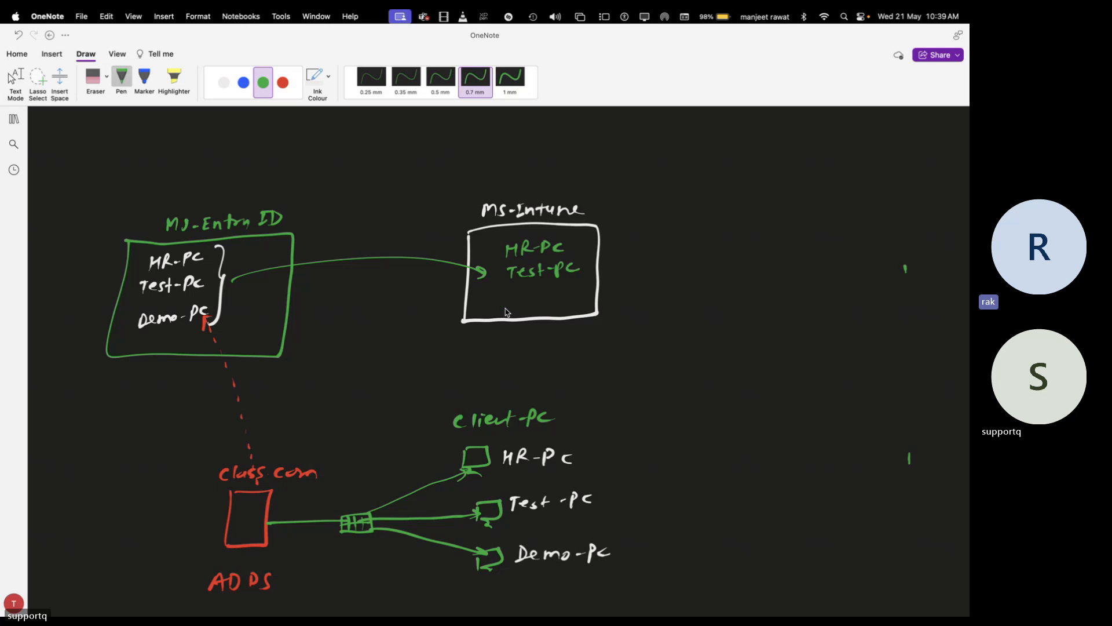
Write Demo-Pc below Test-Pc in the MS-Intune box, then switch to the desktop
left_click_drag(511, 290, 513, 302)
left_click_drag(528, 296, 549, 301)
left_click_drag(557, 294, 563, 294)
mouse_move(568, 288)
left_mouse_down()
mouse_move(567, 301)
mouse_move(573, 294)
left_mouse_up()
left_click_drag(582, 290, 577, 298)
key("ctrl+Left")
key("ctrl+Left")
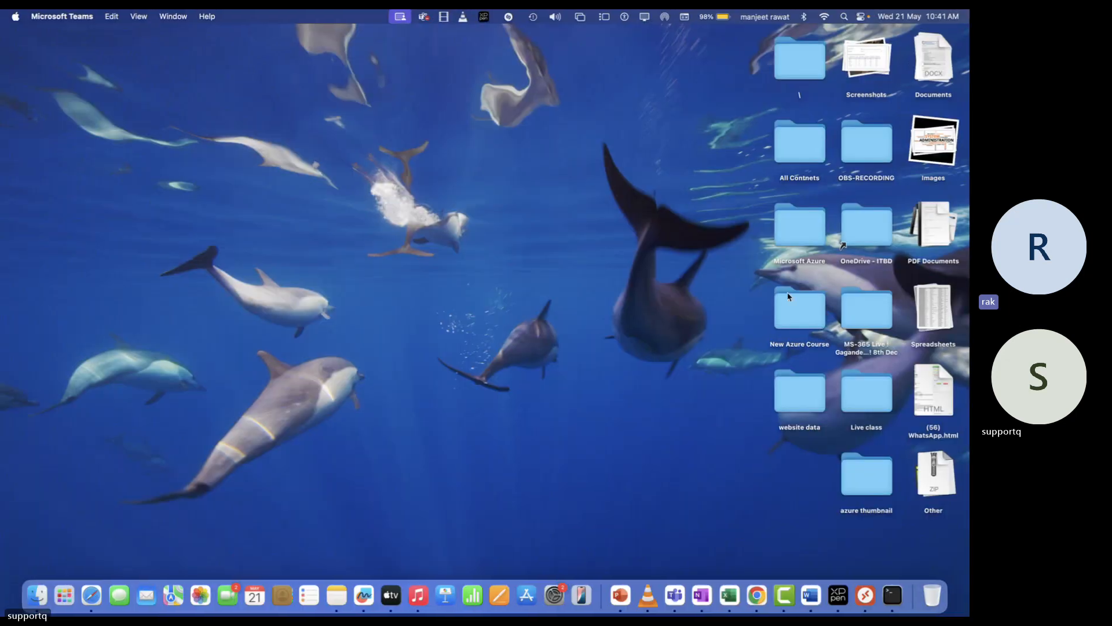
Launch Chrome with a profile and close the leftover tabs
left_click(765, 603)
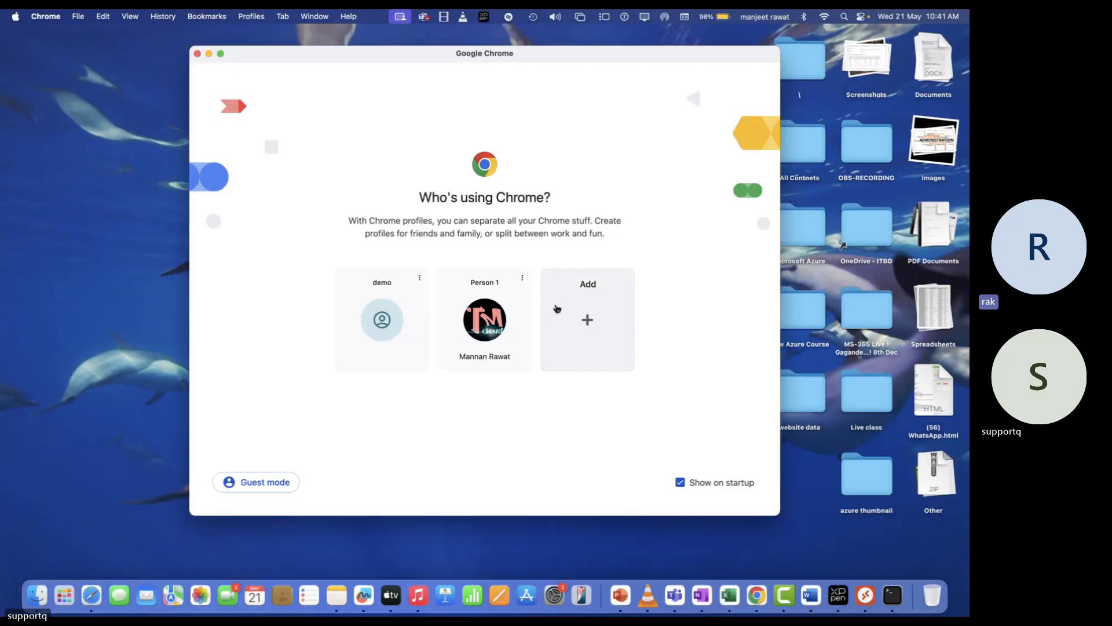
left_click(485, 316)
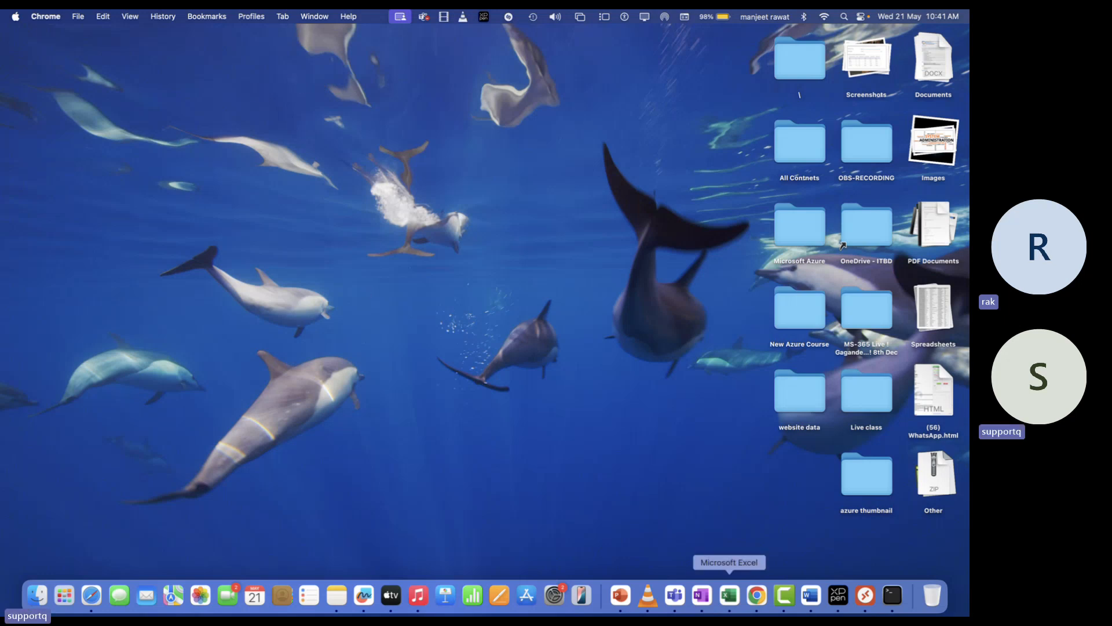
left_click(757, 595)
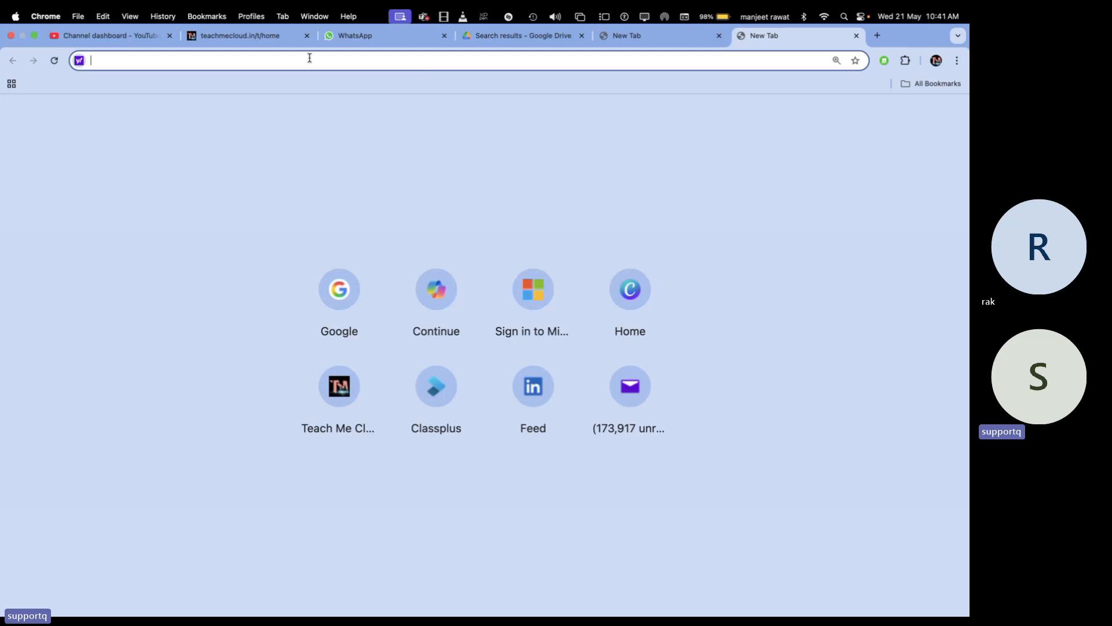
left_click(307, 35)
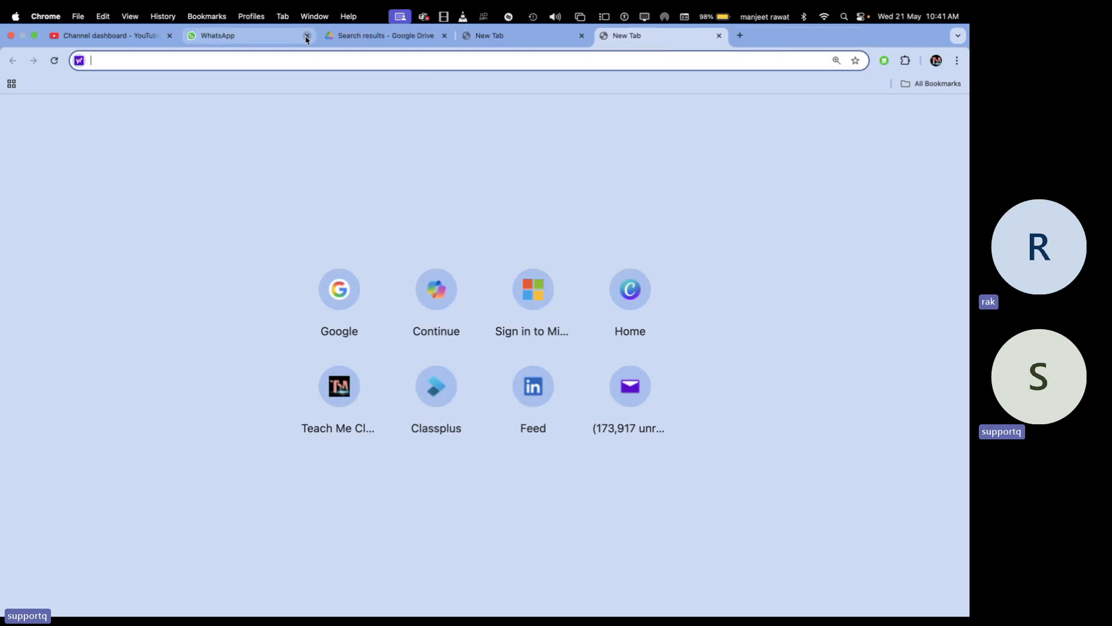
left_click(307, 36)
left_click(305, 36)
left_click(307, 35)
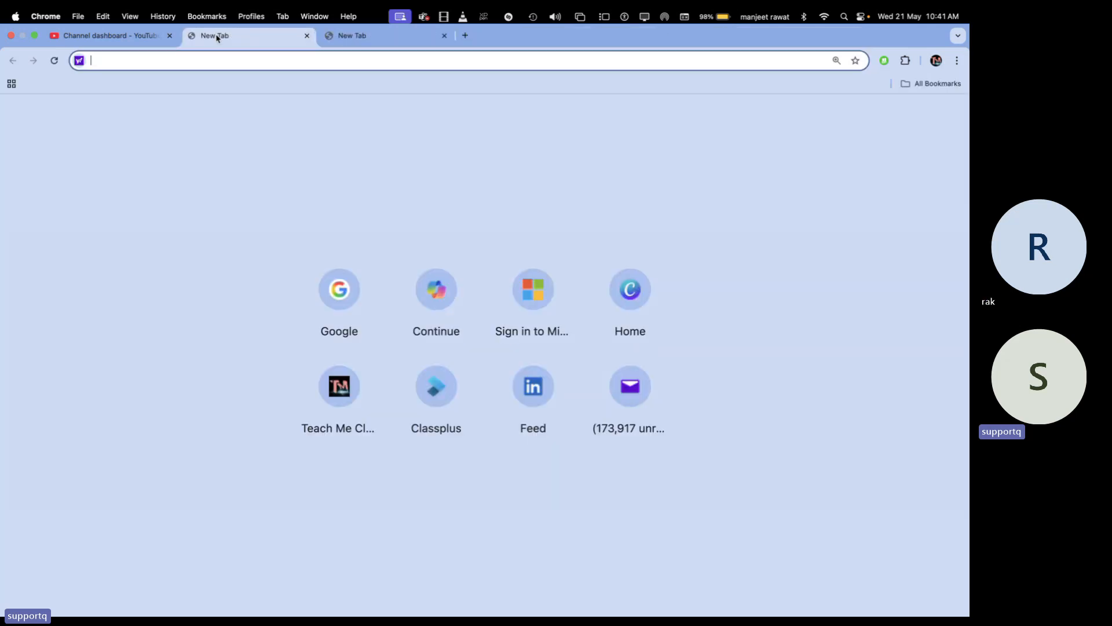
left_click(170, 36)
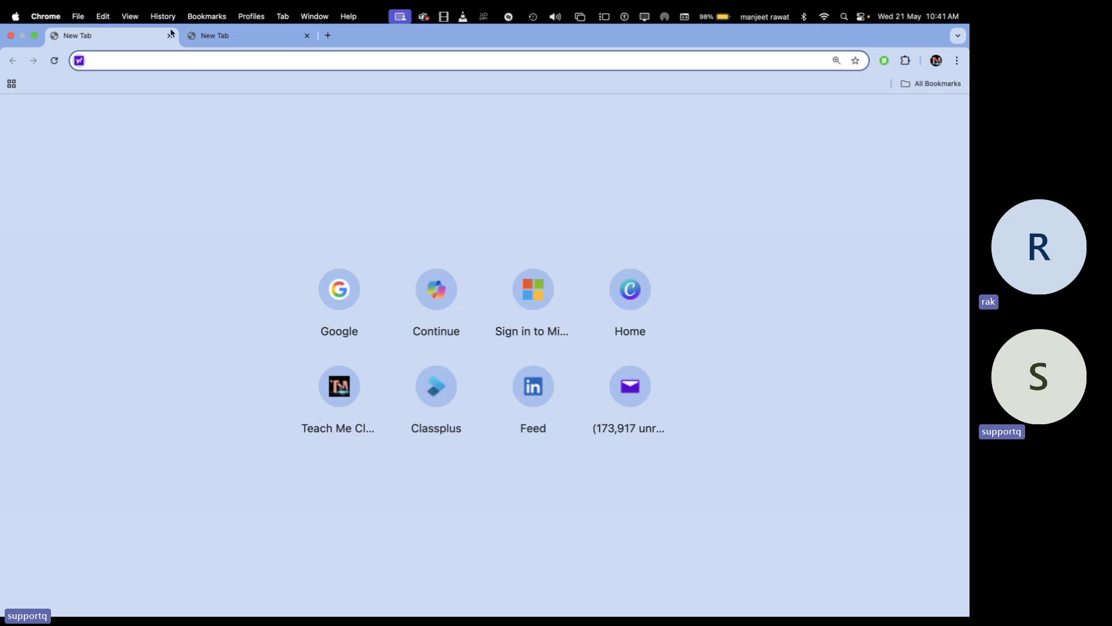
left_click(170, 35)
Go to office.com and switch to the organisation's admin account
type("office.com")
key("Return")
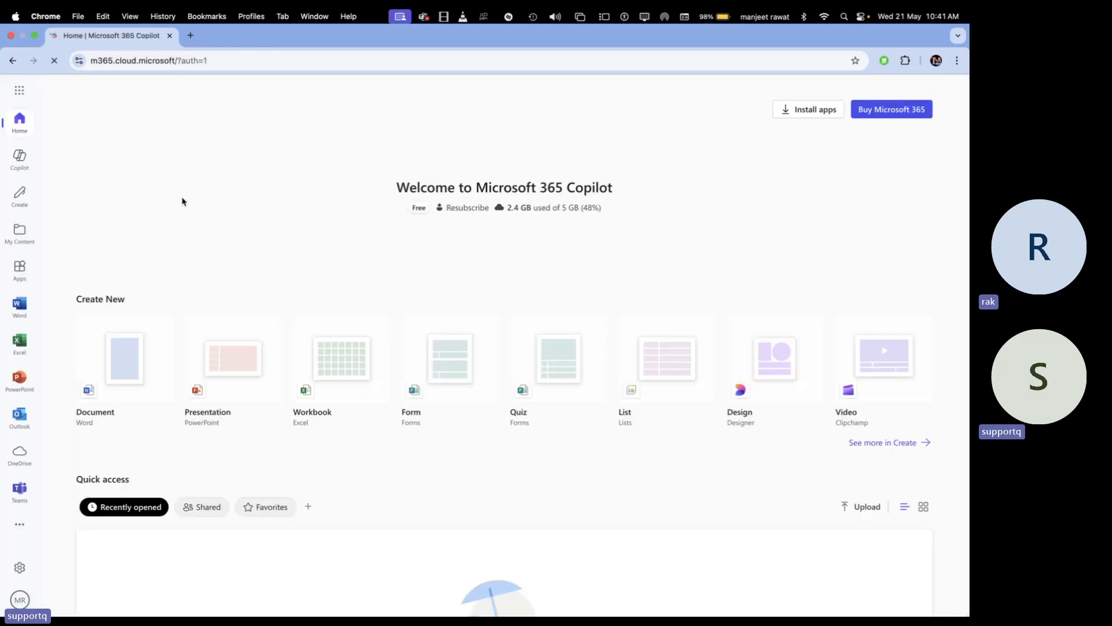
left_click(19, 599)
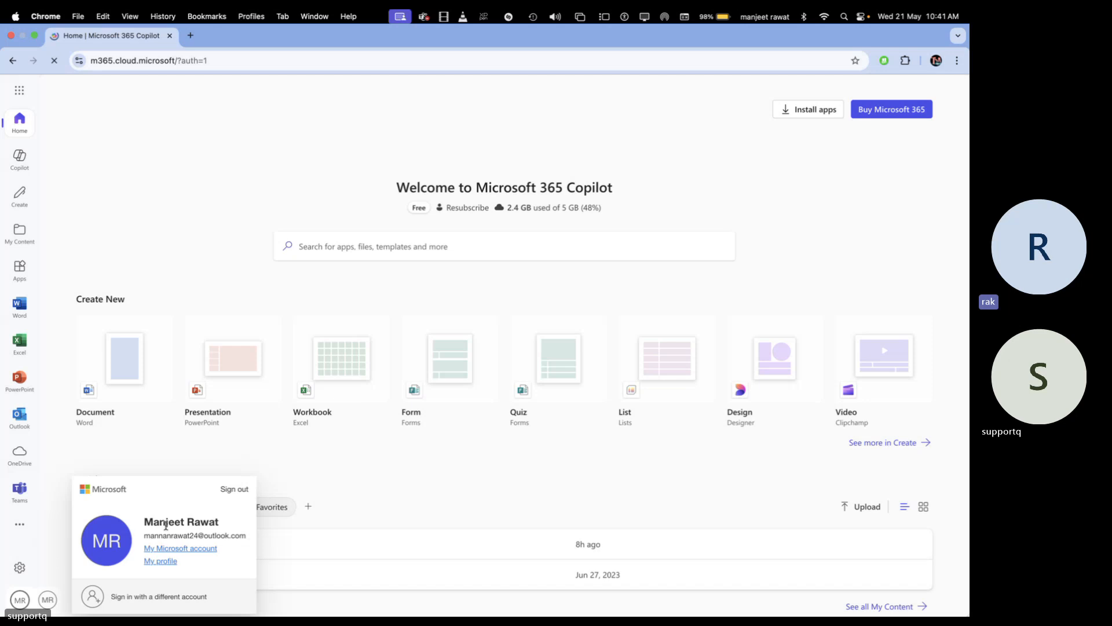
left_click(124, 478)
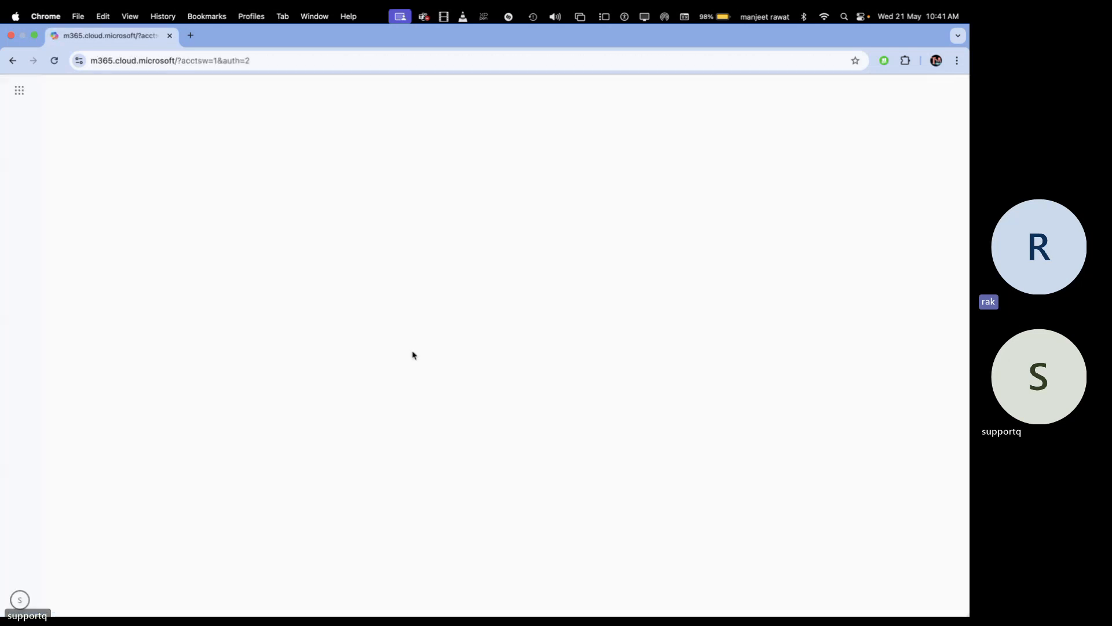
Open intune.microsoft.com in a new tab and sign in with the admin account
left_click(190, 36)
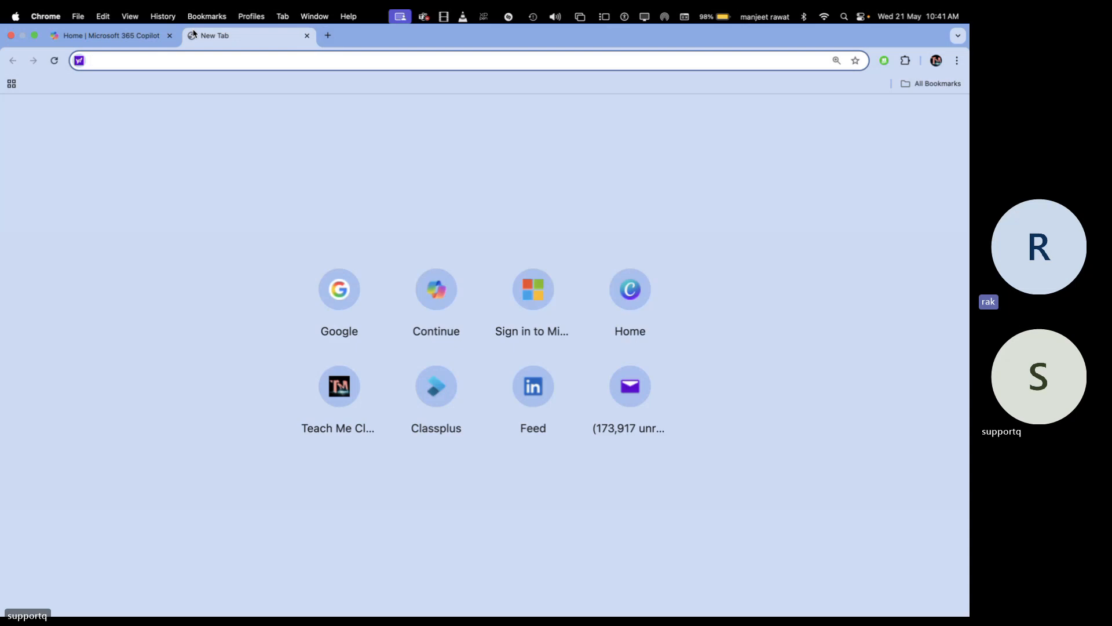
type("intune.microsoft.com")
key("Return")
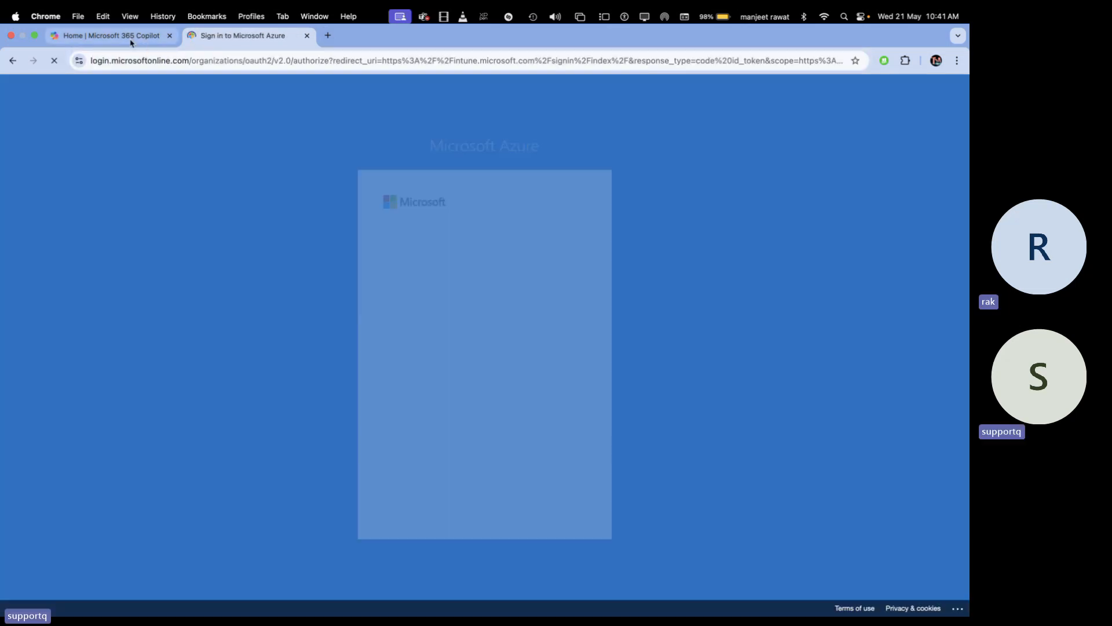
left_click(131, 42)
left_click(243, 36)
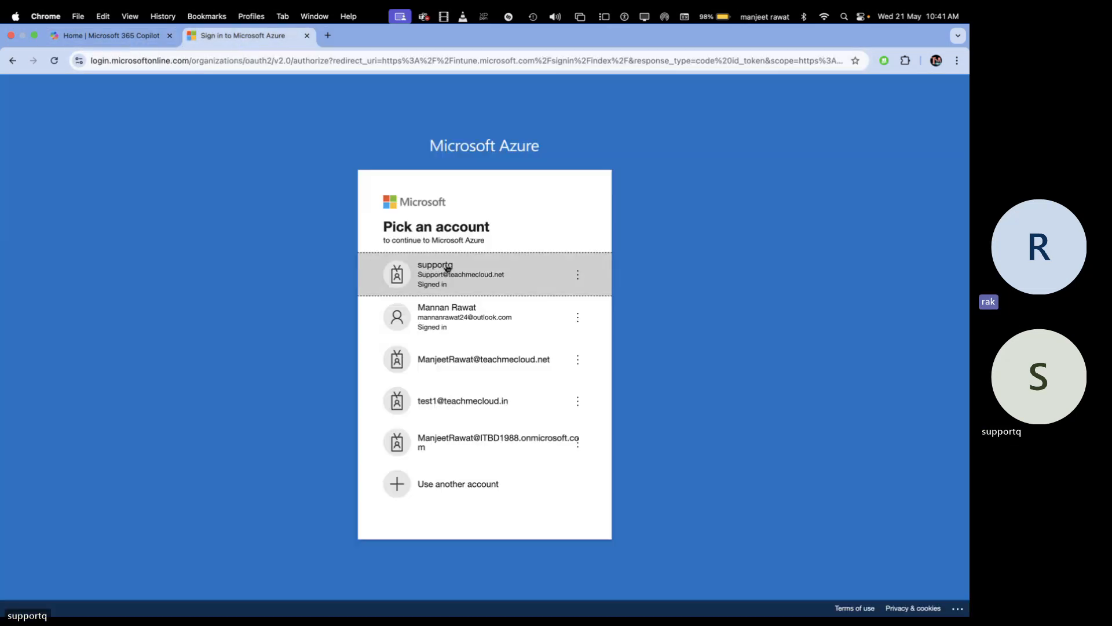
left_click(516, 268)
left_click(124, 41)
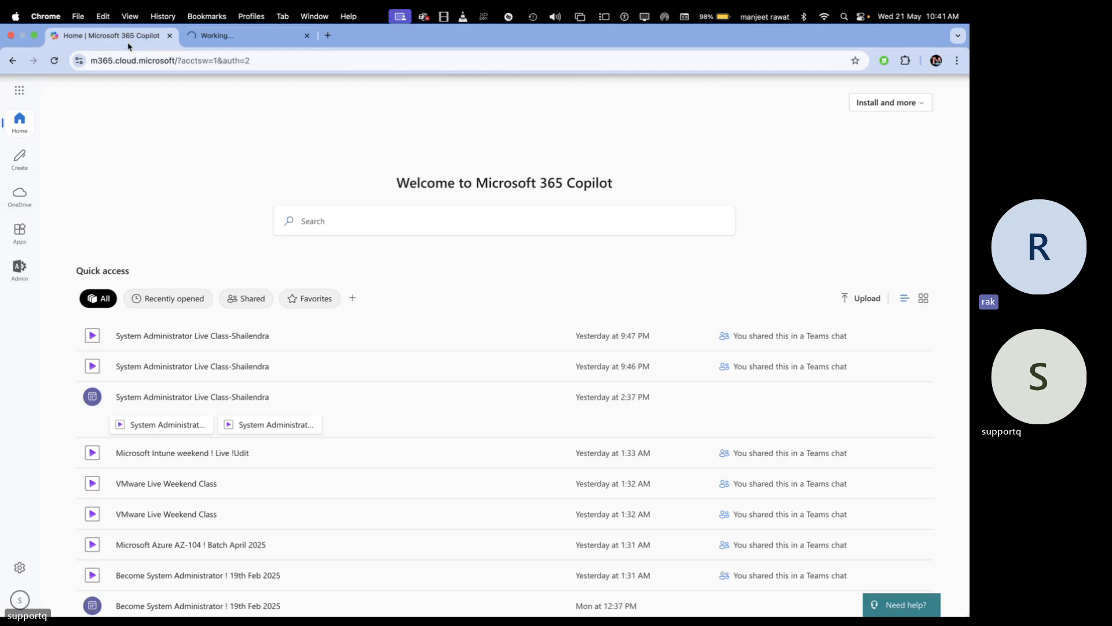
Go from the app launcher to the Microsoft 365 admin center, then open the Identity admin center
left_click(11, 92)
left_click(84, 262)
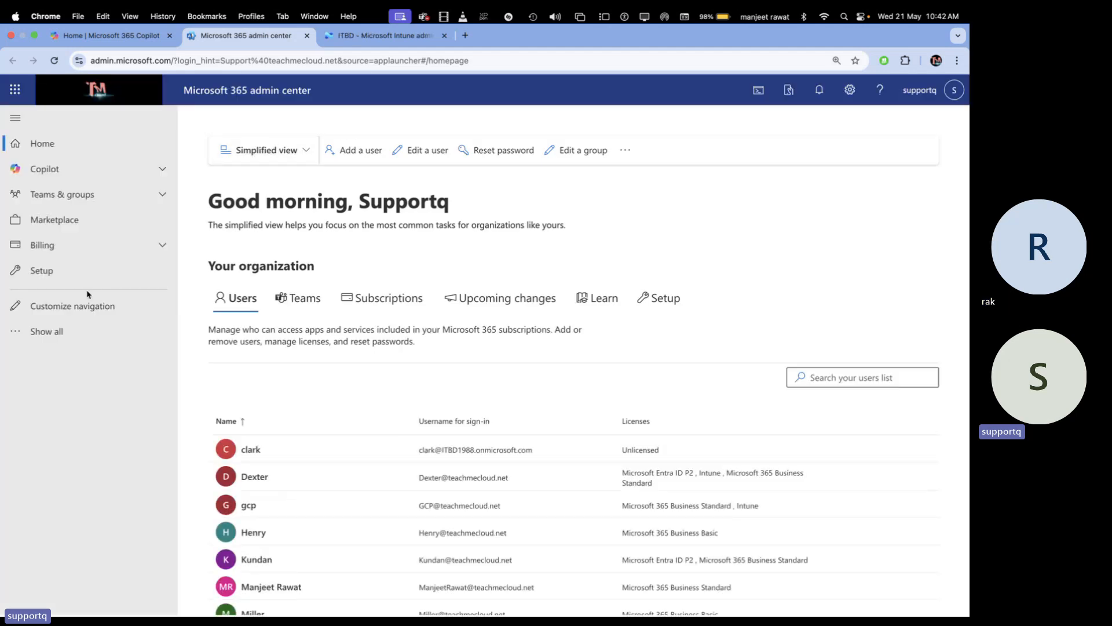
left_click(81, 329)
scroll(75, 379, "down", 2)
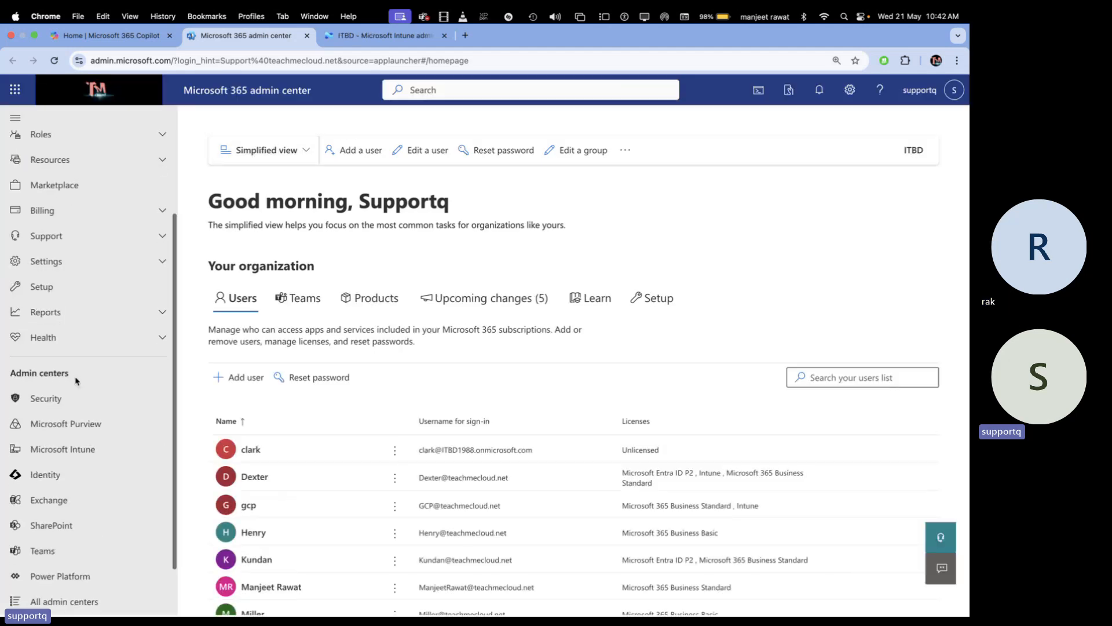
left_click(54, 475)
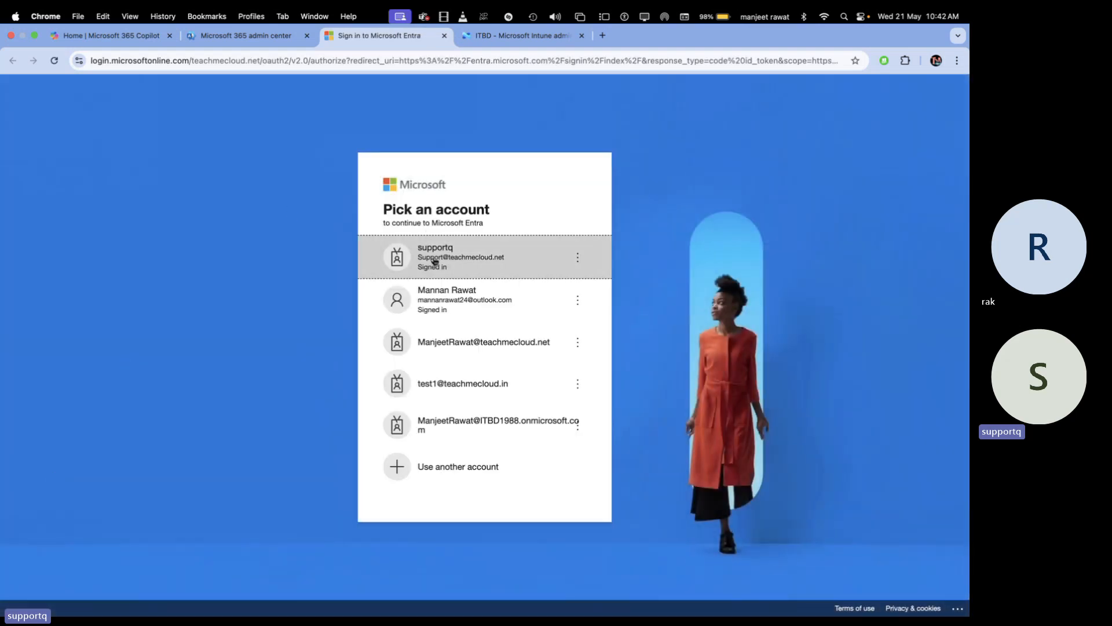
left_click(436, 265)
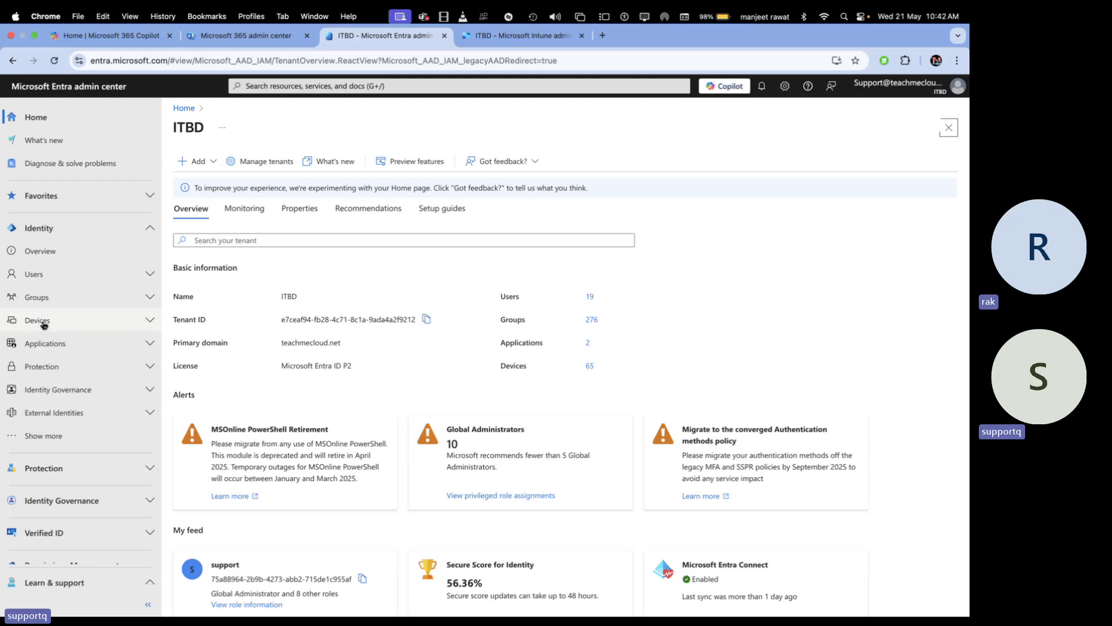
Open Entra's All devices list, scroll through it, and widen the Join type column
left_click(44, 325)
left_click(41, 369)
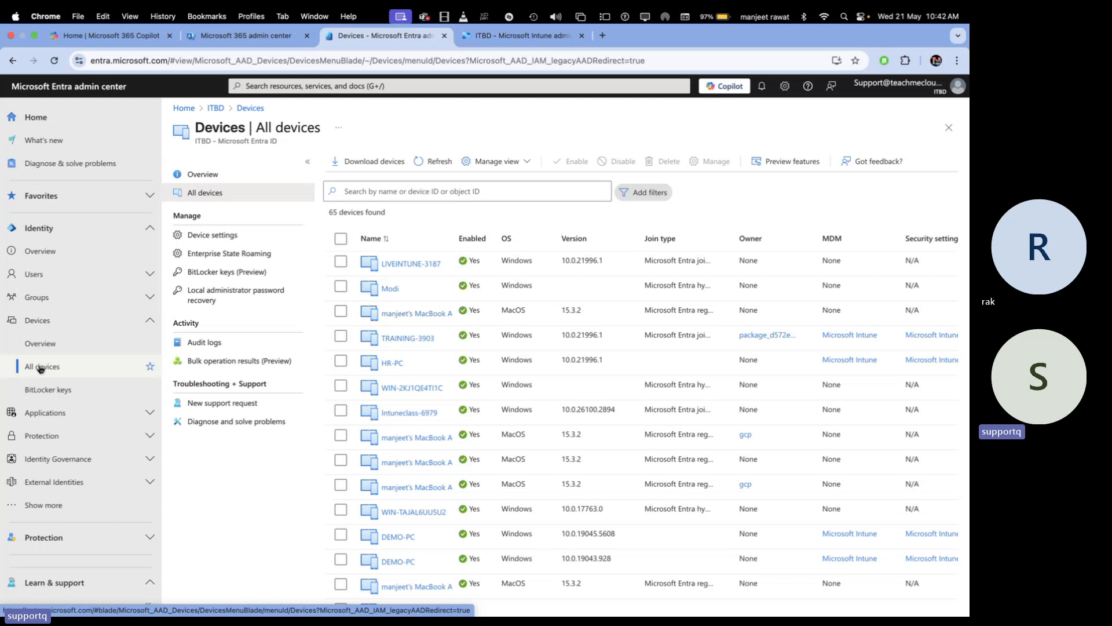
scroll(484, 451, "down", 10)
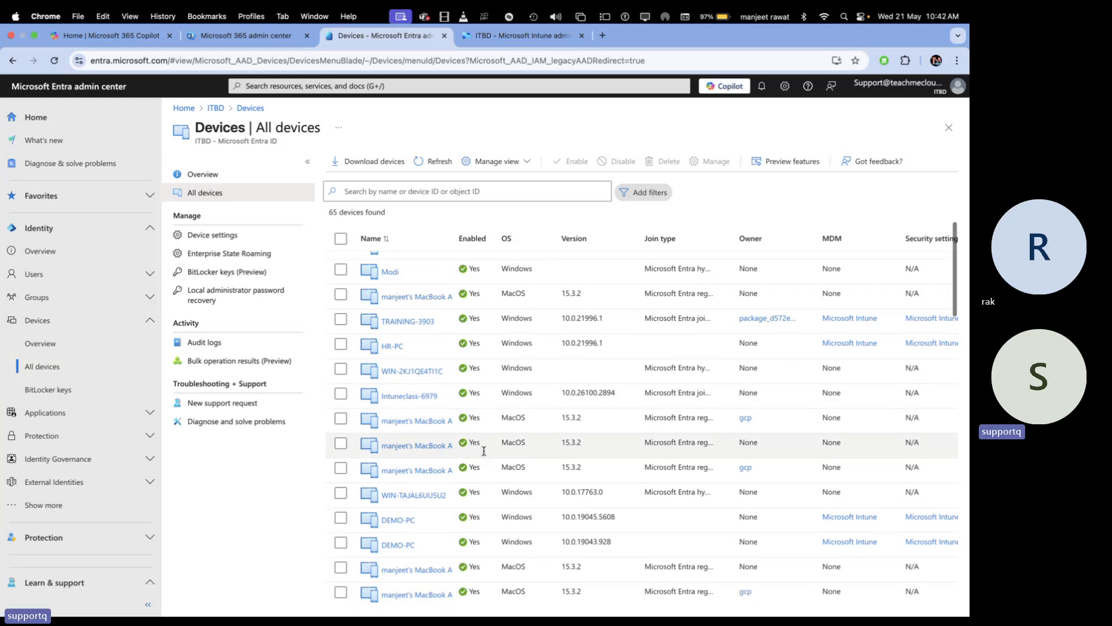
scroll(483, 451, "down", 15)
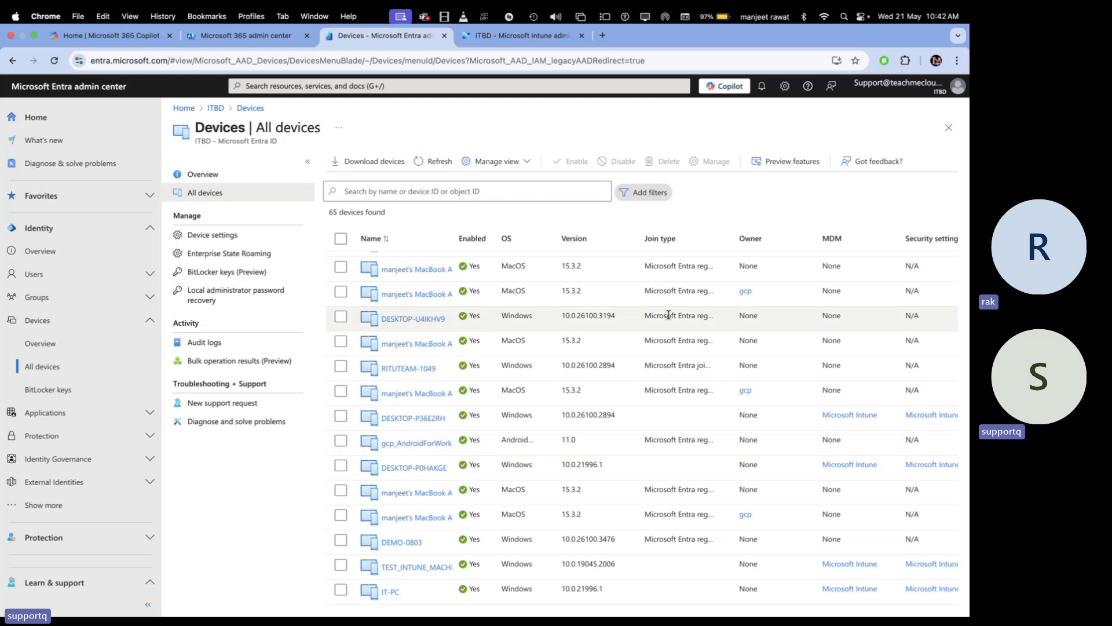
double_click(732, 226)
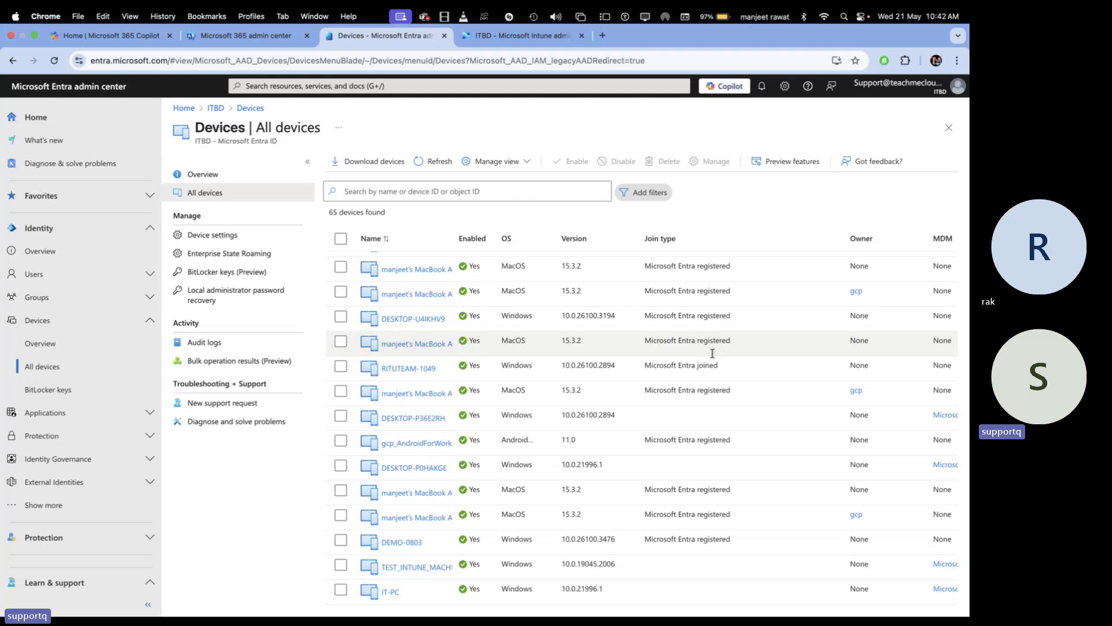
Review device join types like RITUTEAM-1049 and DESKTOP-U4IKHV9, then go back to the OneNote diagram
left_click_drag(726, 367, 643, 368)
left_click(751, 315)
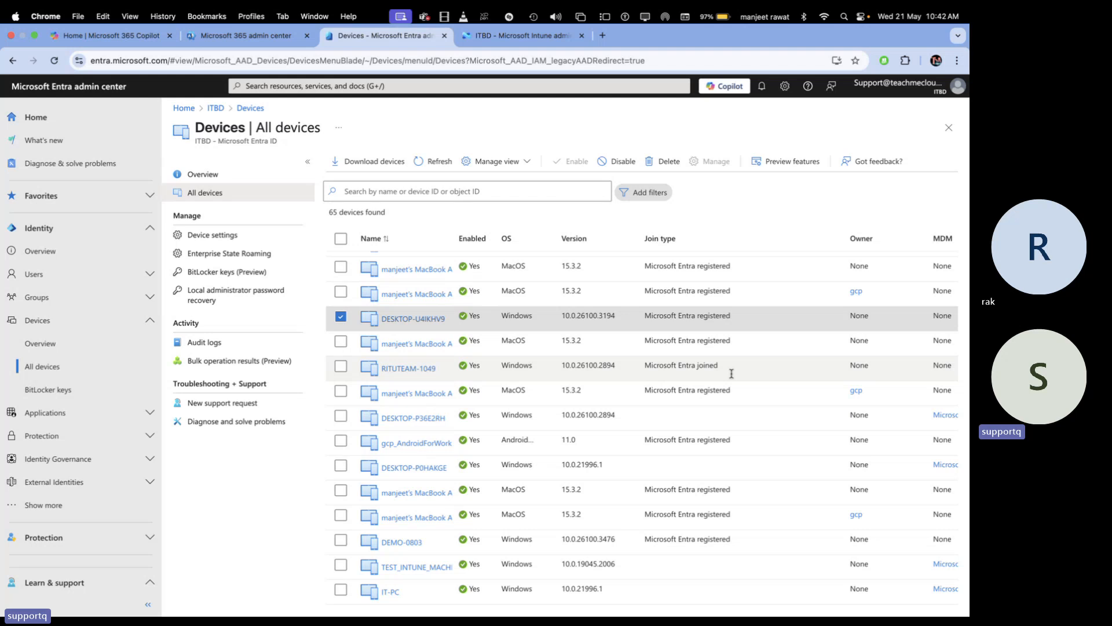
scroll(731, 374, "down", 10)
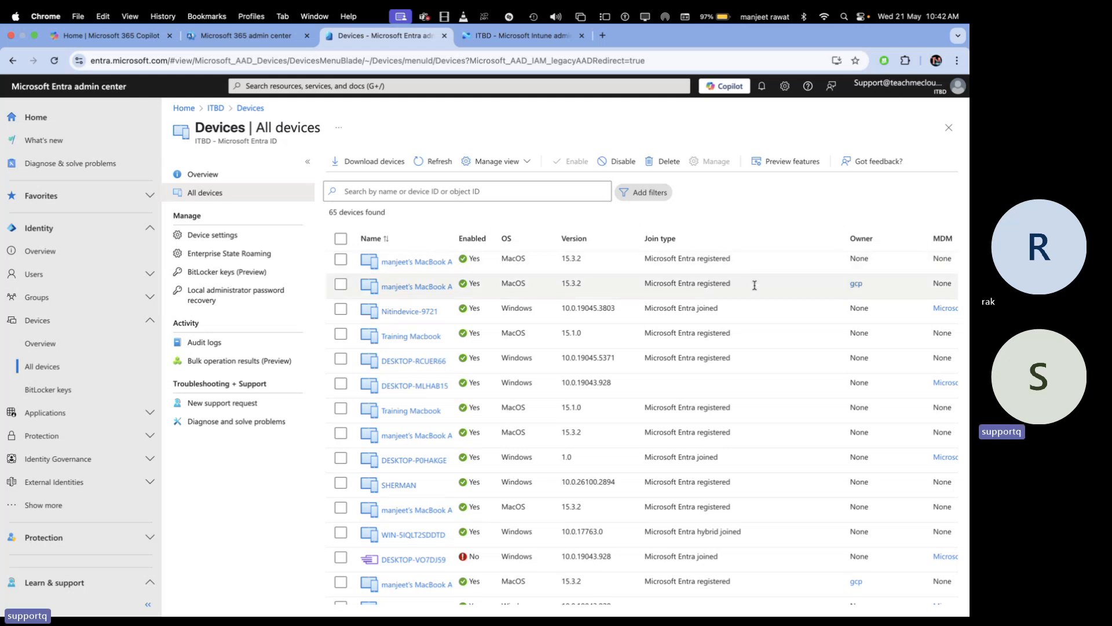
scroll(754, 285, "down", 10)
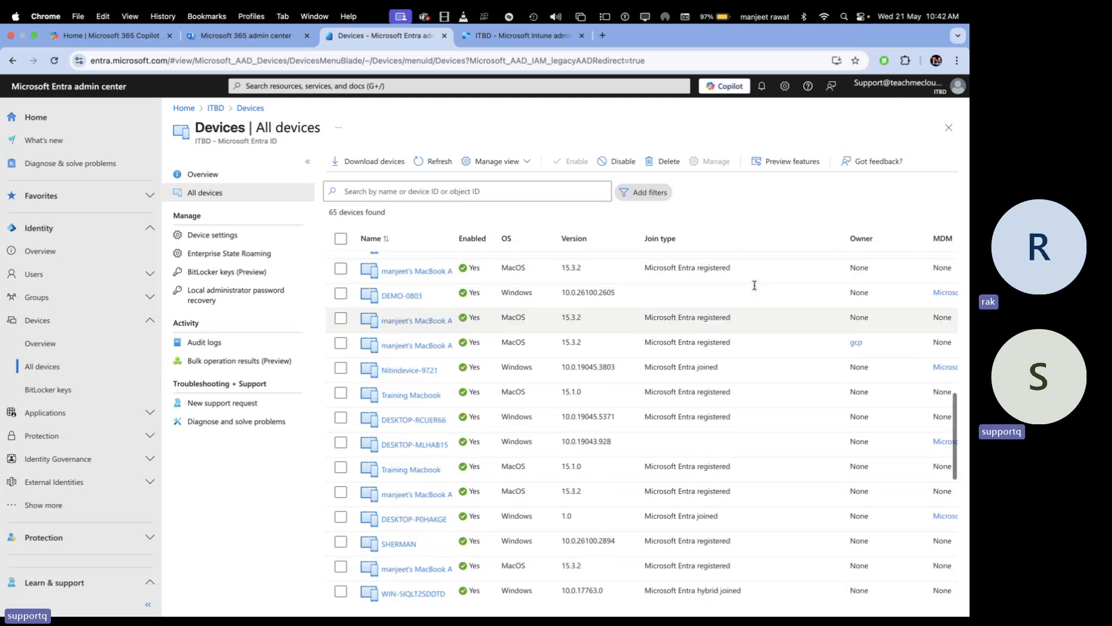
scroll(754, 285, "up", 5)
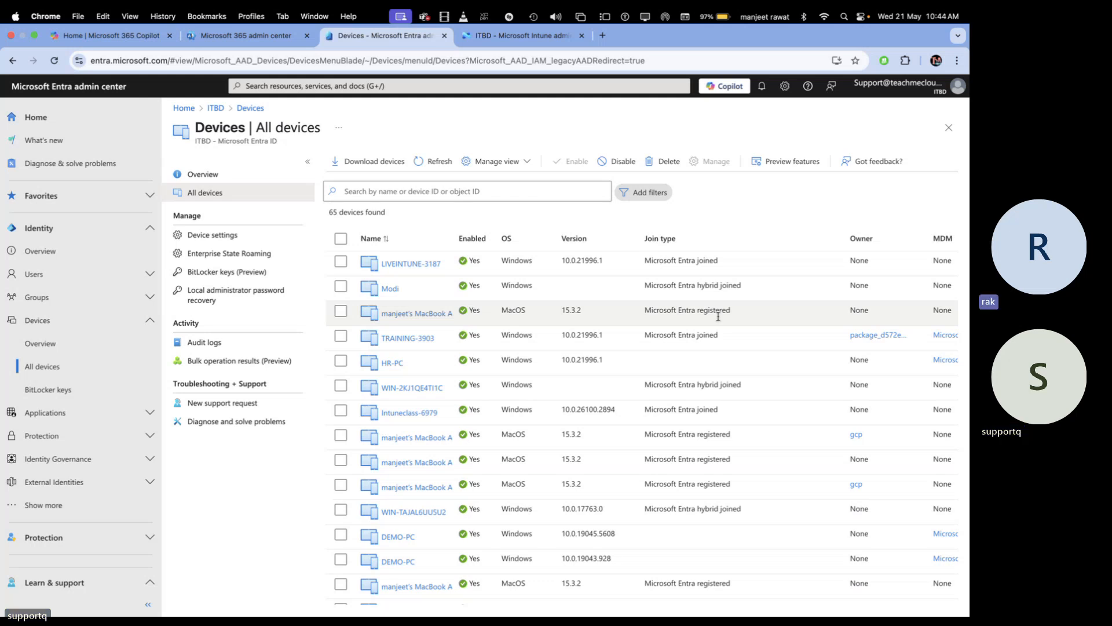
key("ctrl+Right")
key("ctrl+Right")
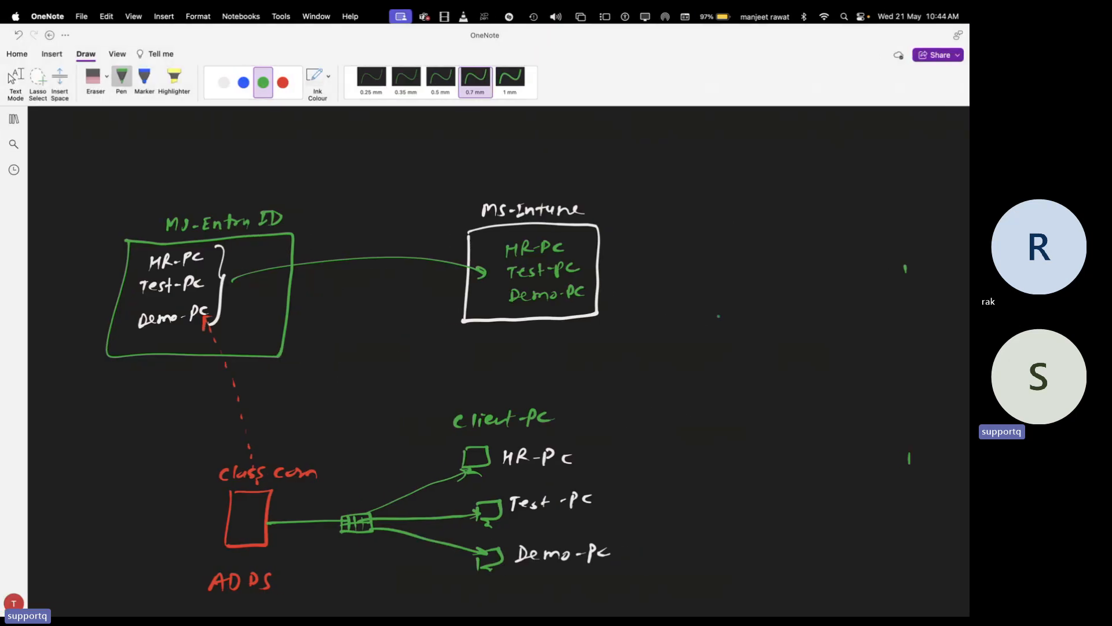
Move from the OneNote sketch back to the macOS desktop space
key("ctrl+Left")
key("ctrl+Left")
key("ctrl+Left")
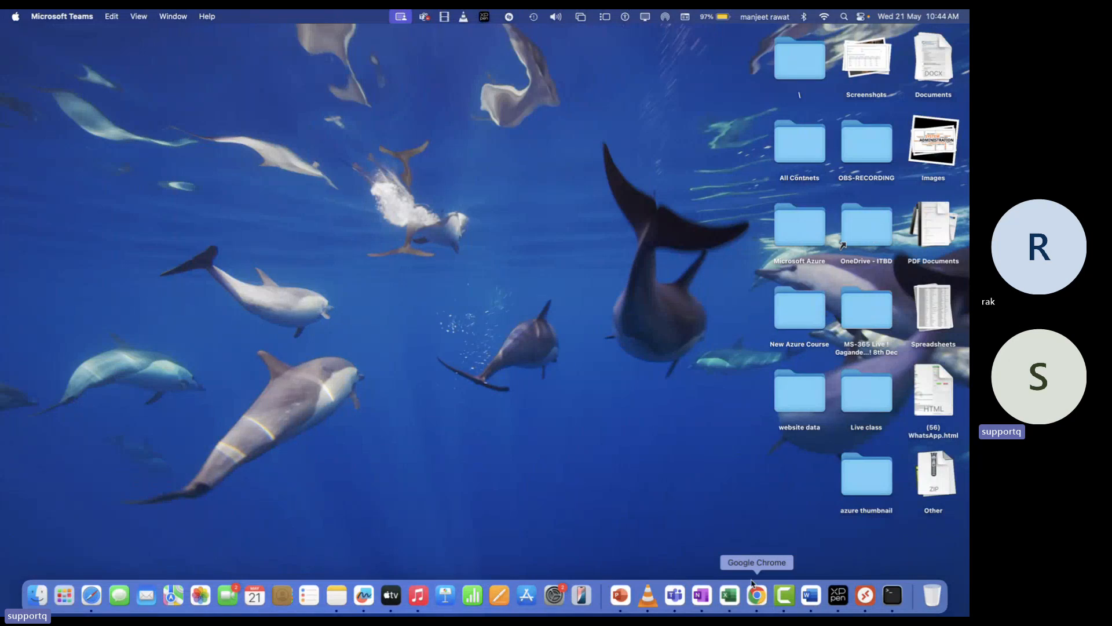
Launch Remote Desktop, zoom it to full screen, and bring up the Add PC / Add Workspace menu
left_click(858, 594)
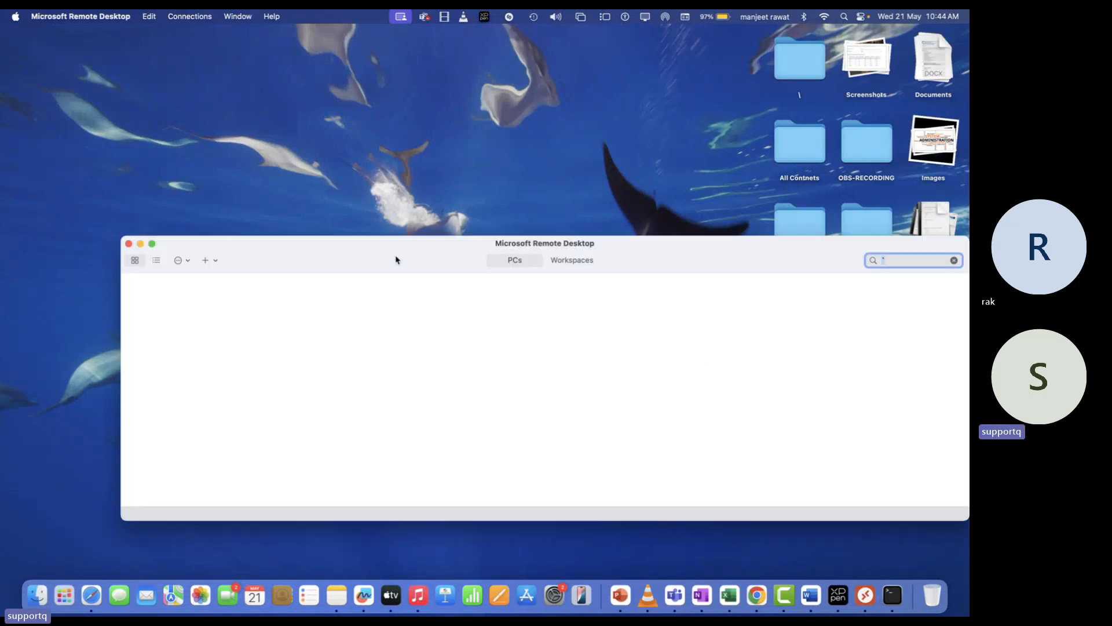
double_click(396, 260)
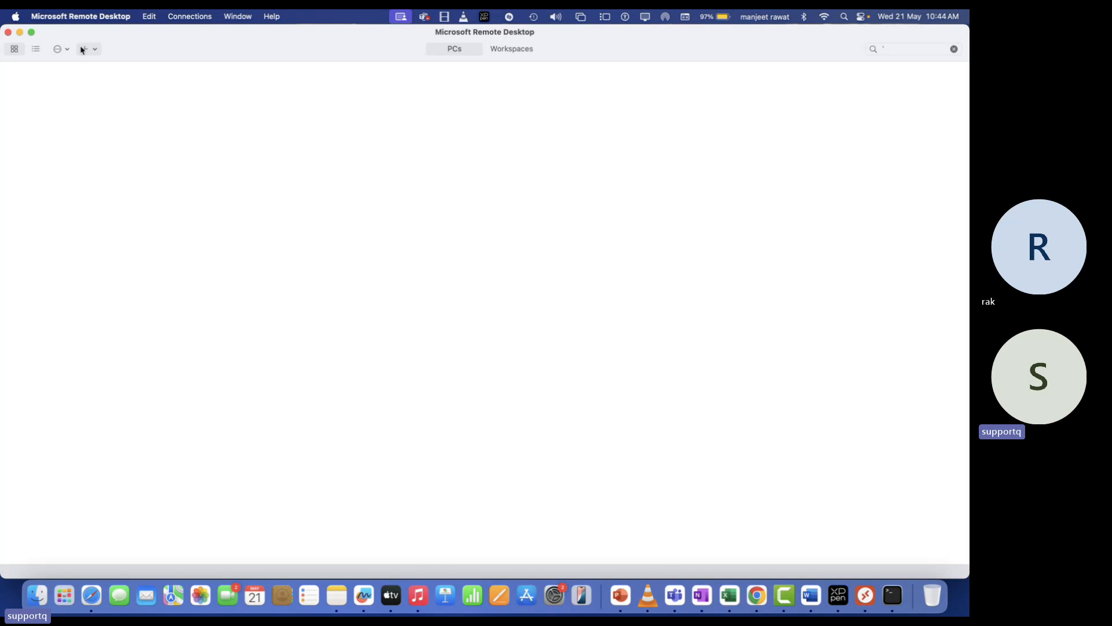
left_click(82, 49)
left_click(99, 52)
left_click(97, 51)
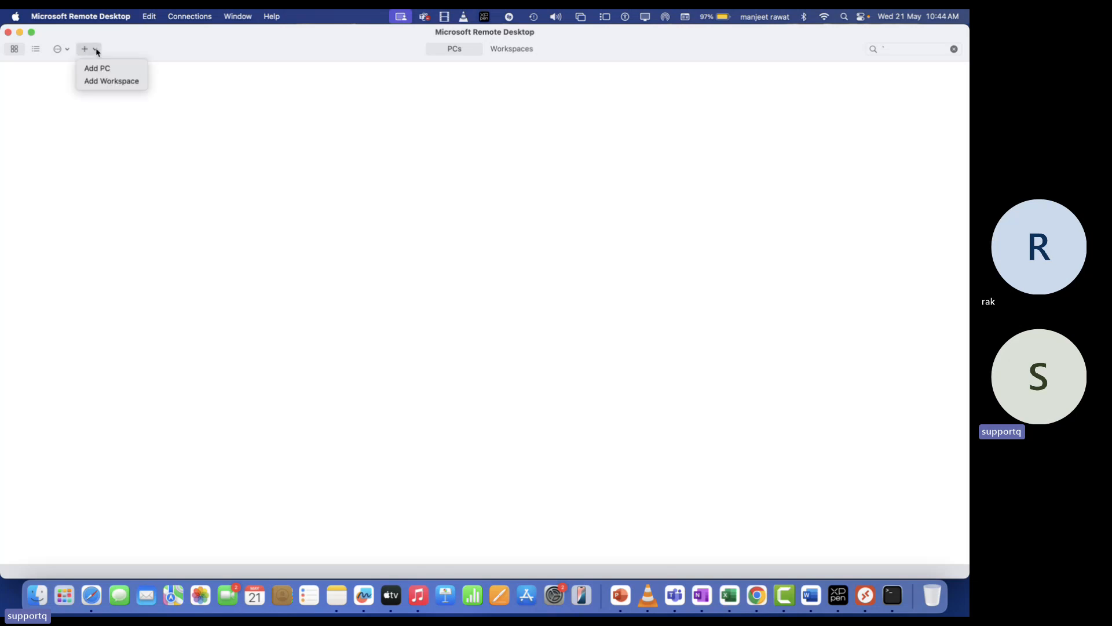
left_click(512, 51)
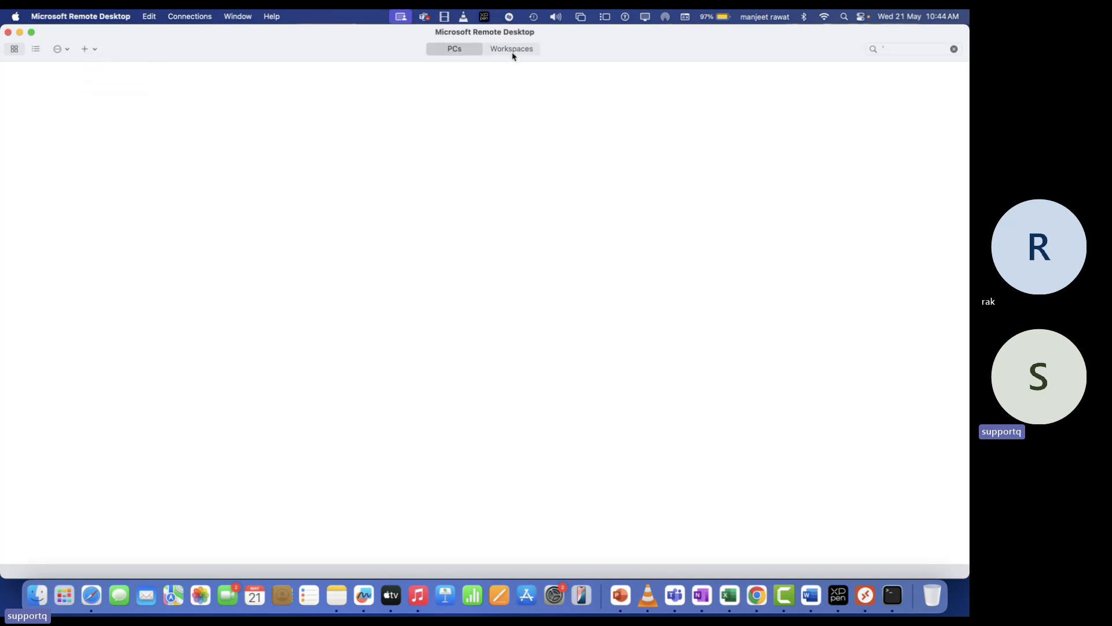
left_click(512, 51)
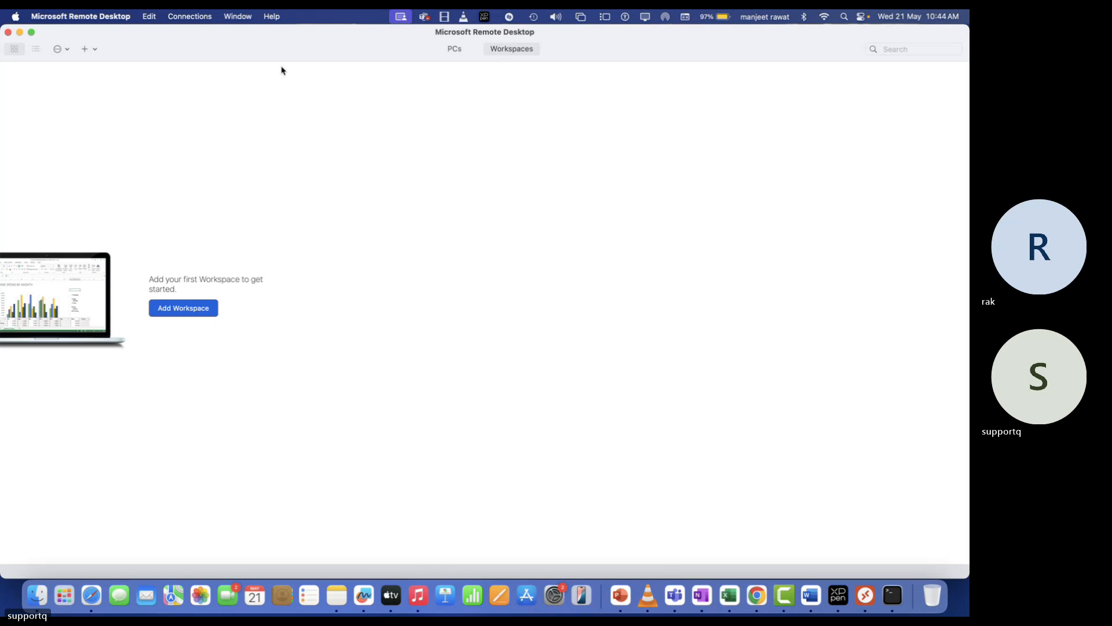
left_click(454, 50)
left_click(83, 51)
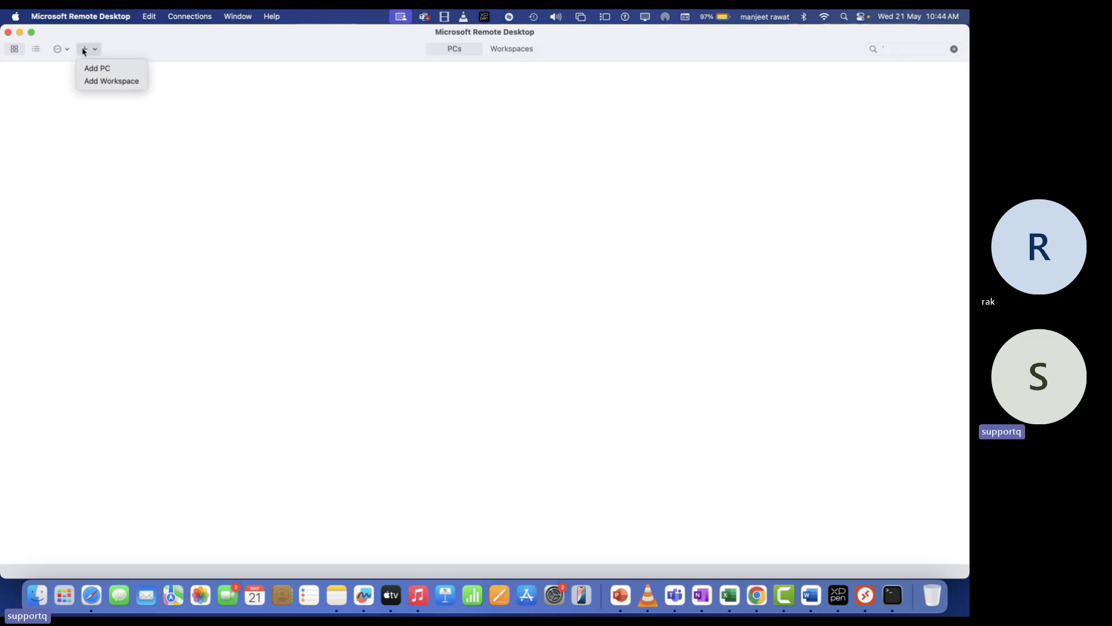
Start a new PC entry for 192.168.1.8 and pick the Administrator account
left_click(106, 73)
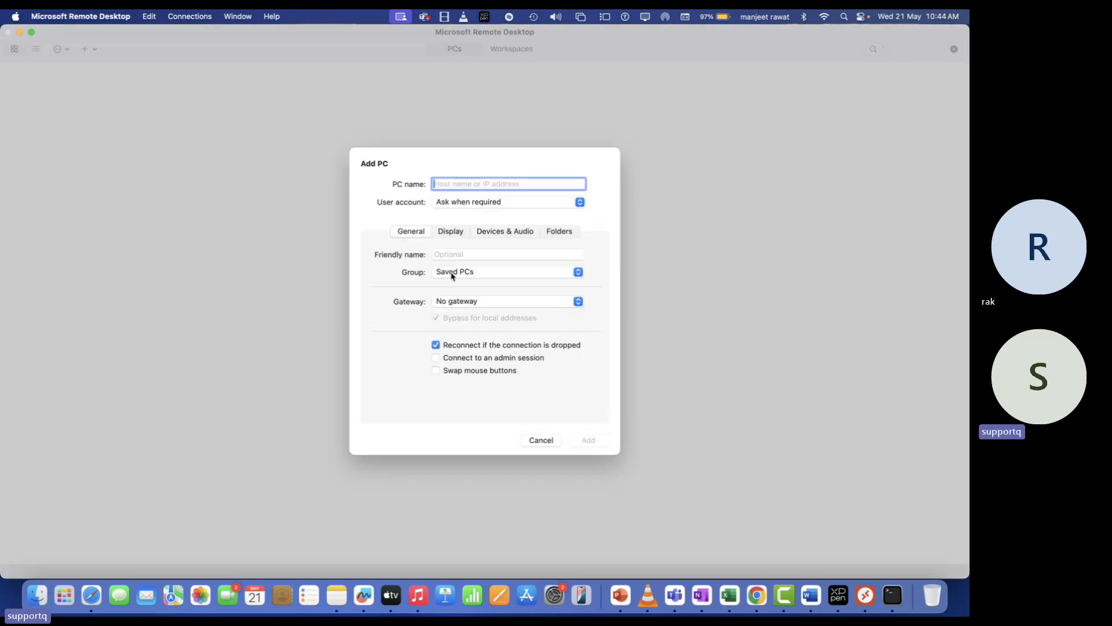
type("192")
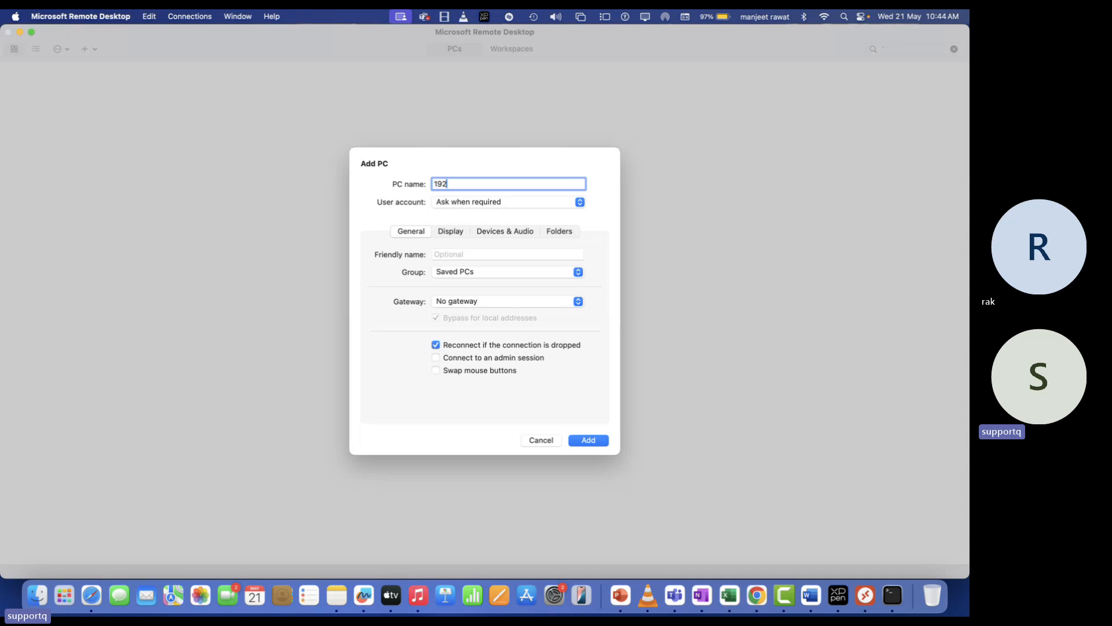
type(".168.1.8")
left_click(494, 203)
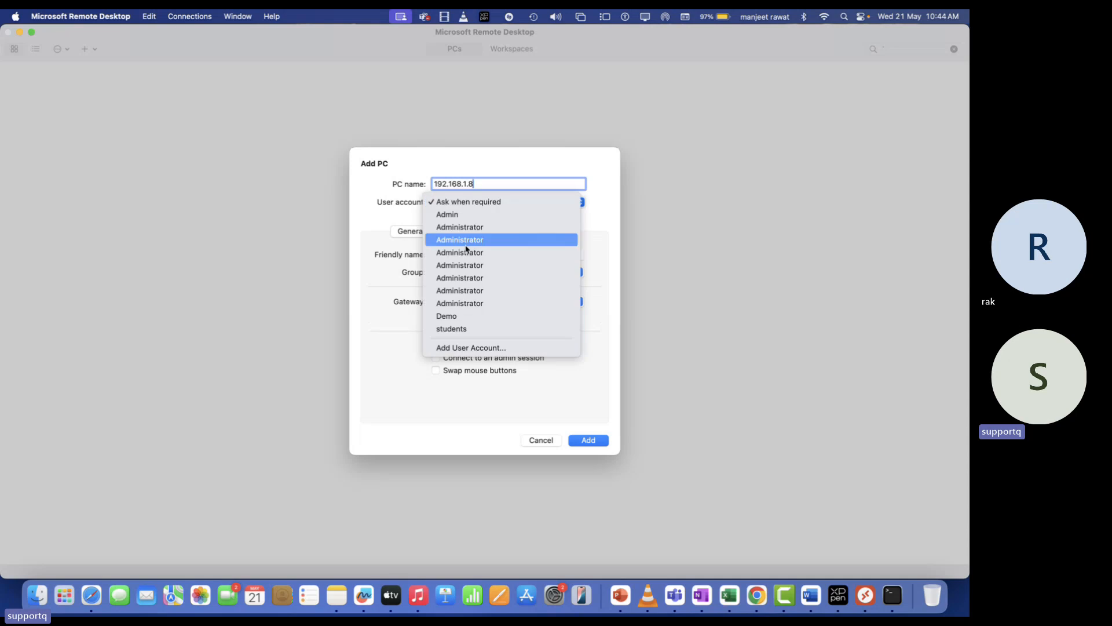
left_click(473, 231)
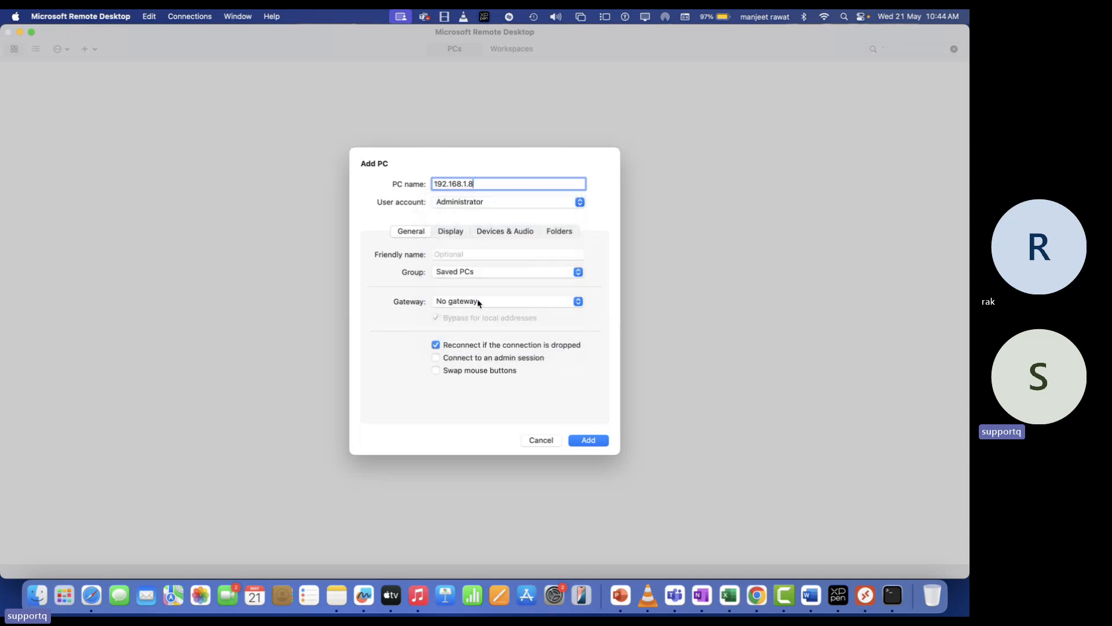
Add a new user account with its username and password, then add the PC entry
left_click(508, 202)
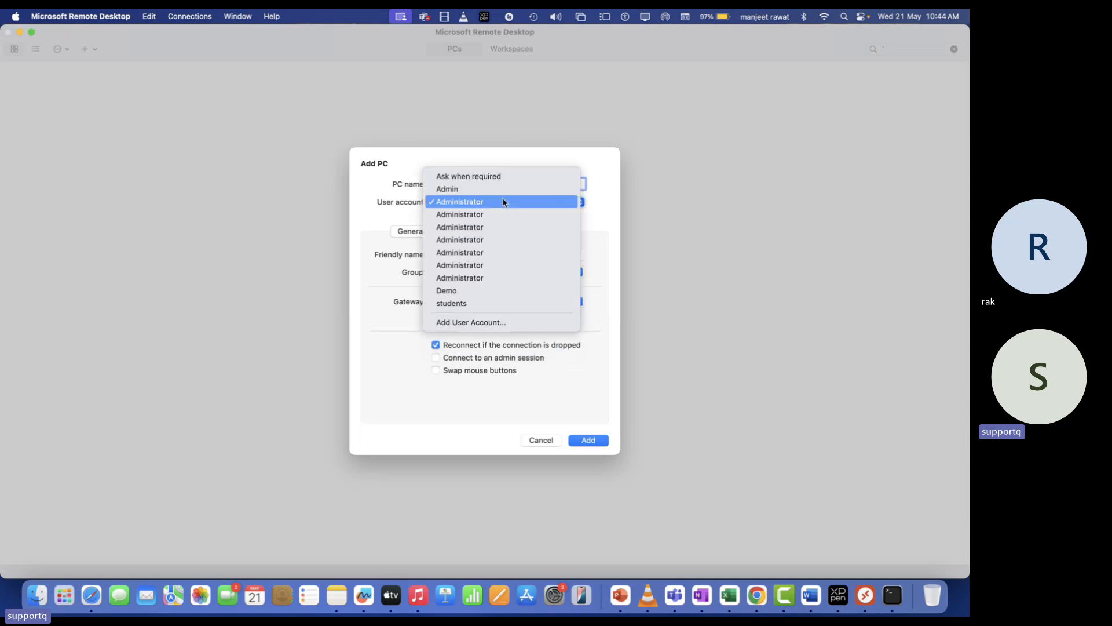
left_click(482, 322)
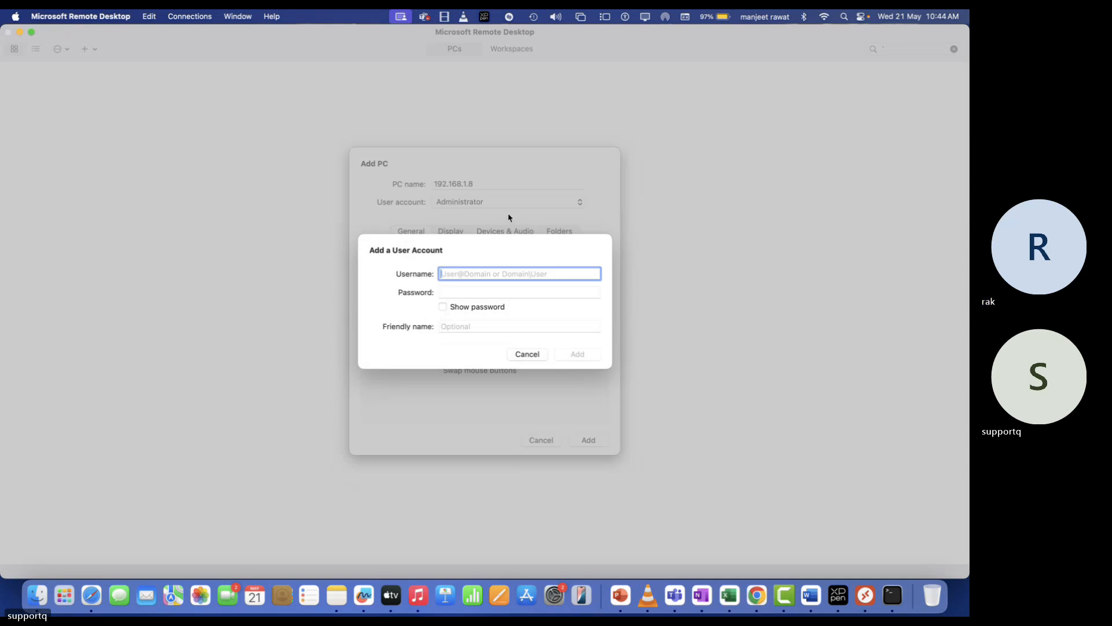
type("Administrator")
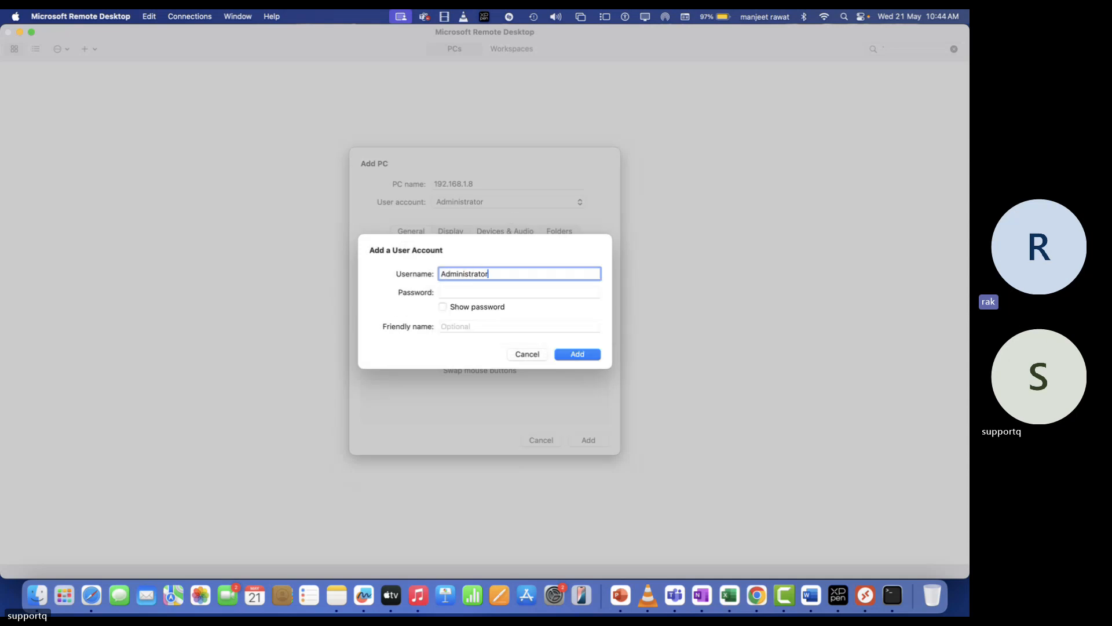
key("Tab")
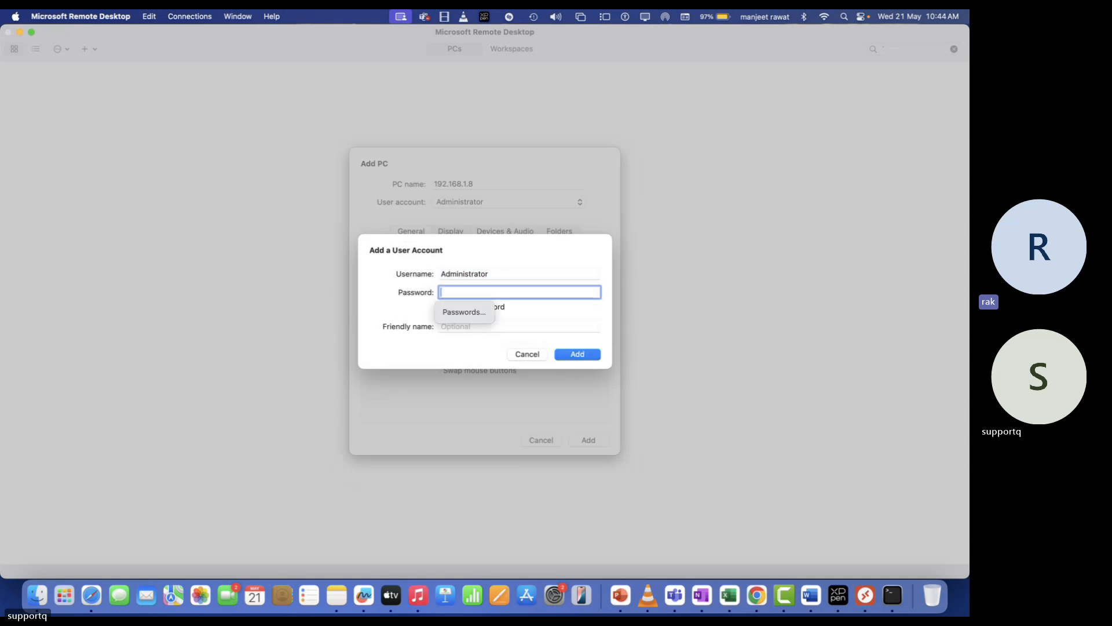
type("***")
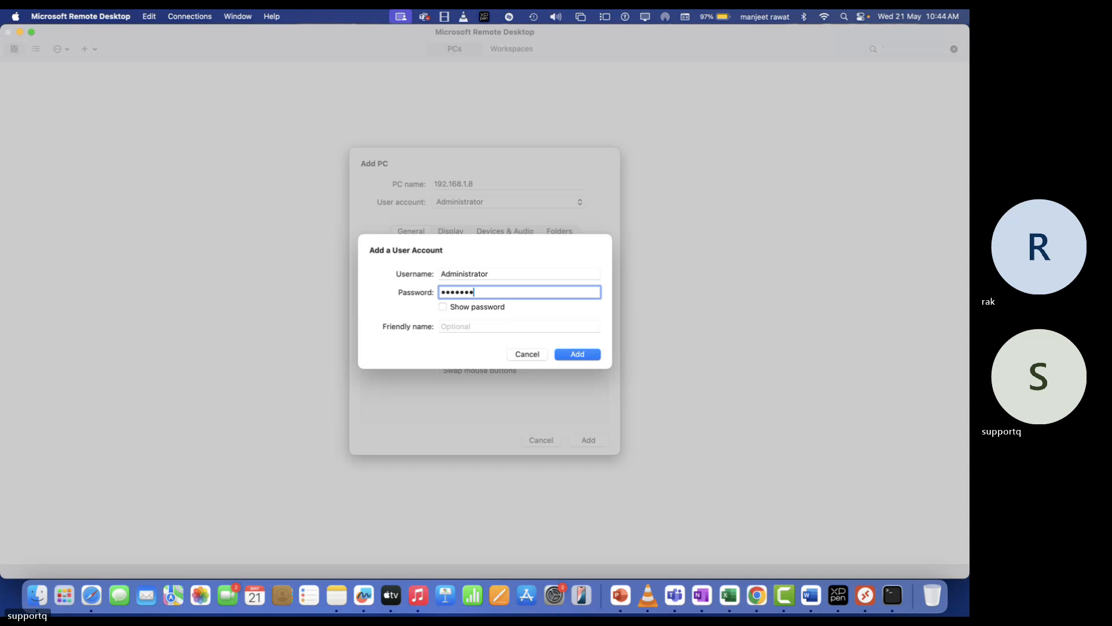
left_click(582, 357)
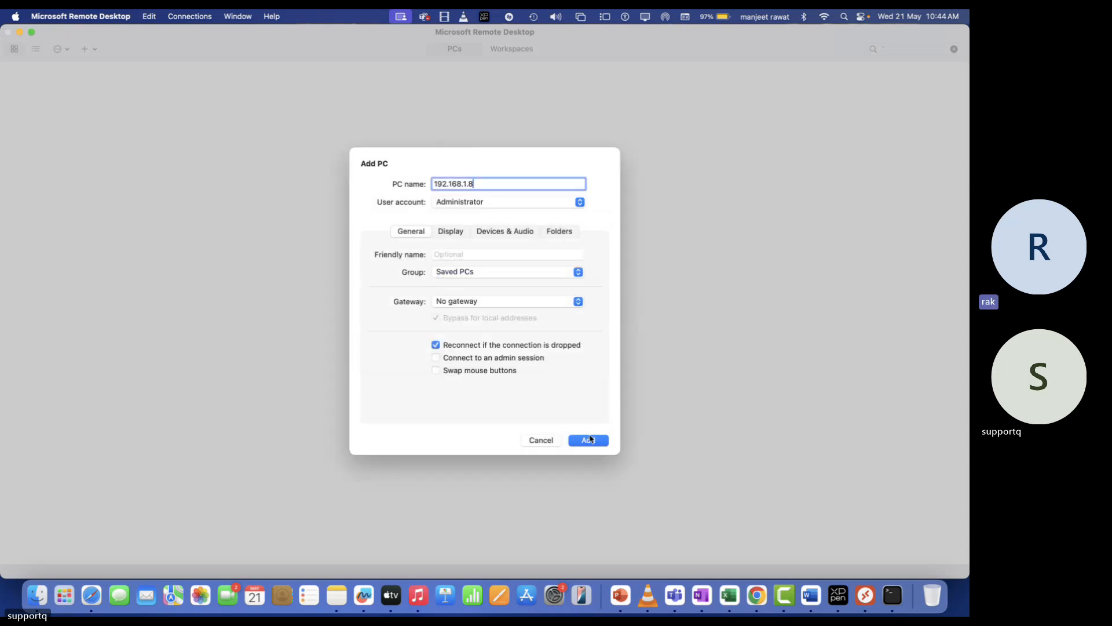
left_click(589, 441)
After the 192.168.1.8 connection fails, change the entry's address to 192.168.1.7 and connect
double_click(50, 104)
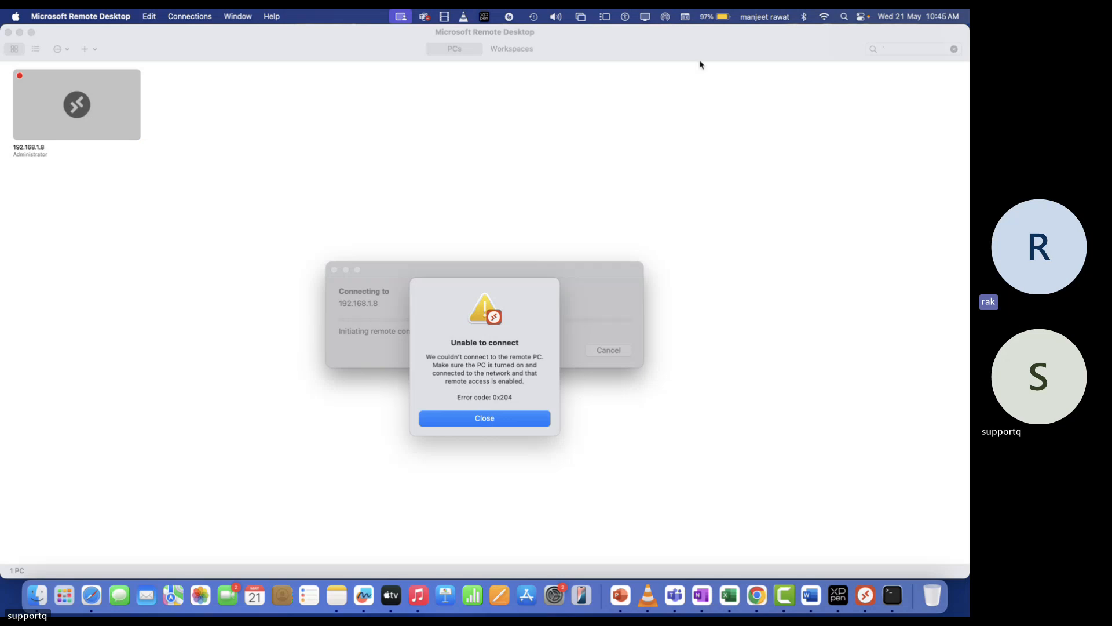
left_click(510, 418)
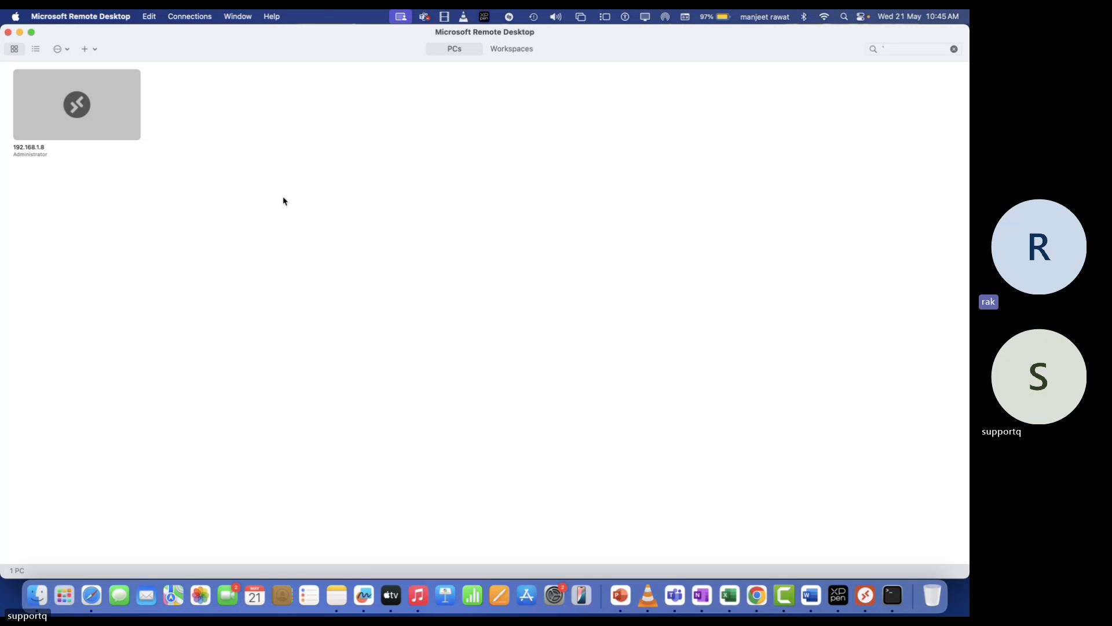
right_click(88, 115)
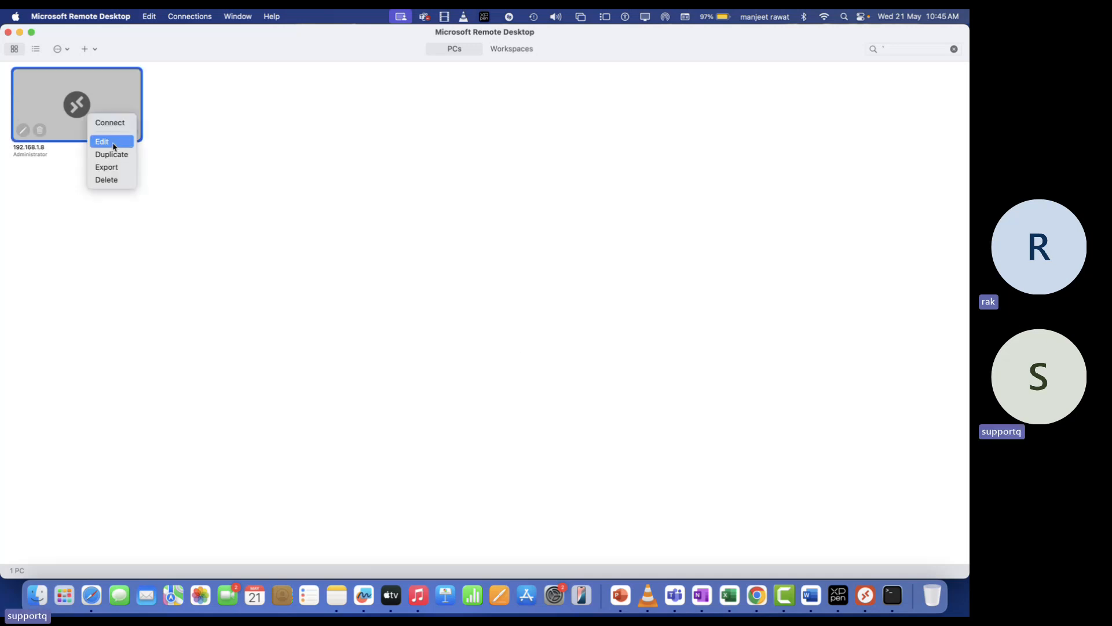
left_click(113, 146)
left_click(495, 184)
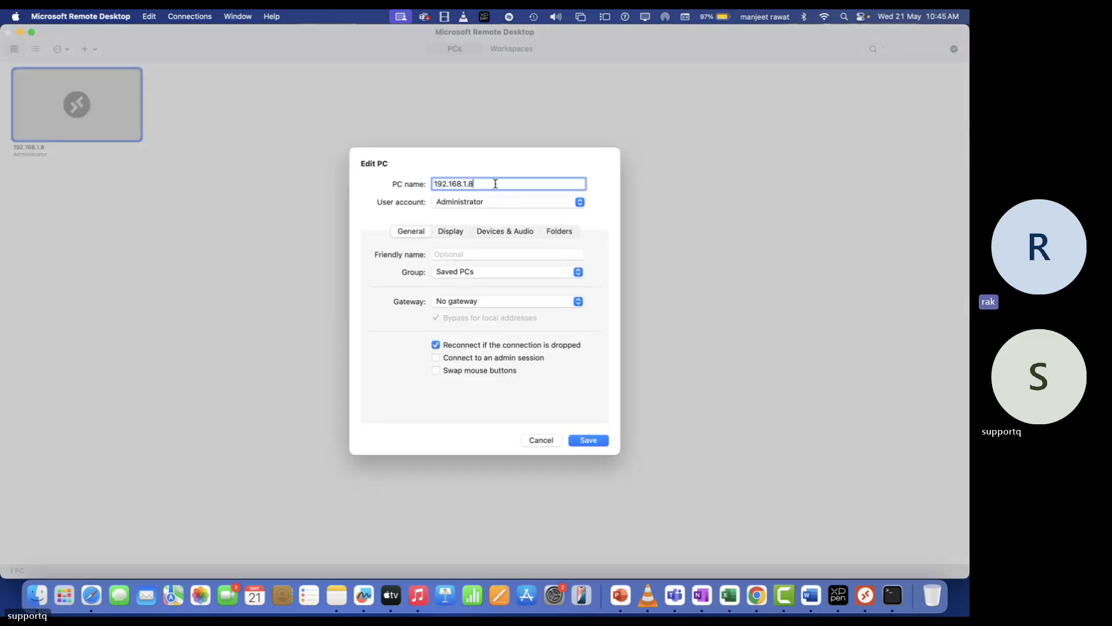
key("BackSpace")
type("7")
left_click(597, 441)
double_click(99, 129)
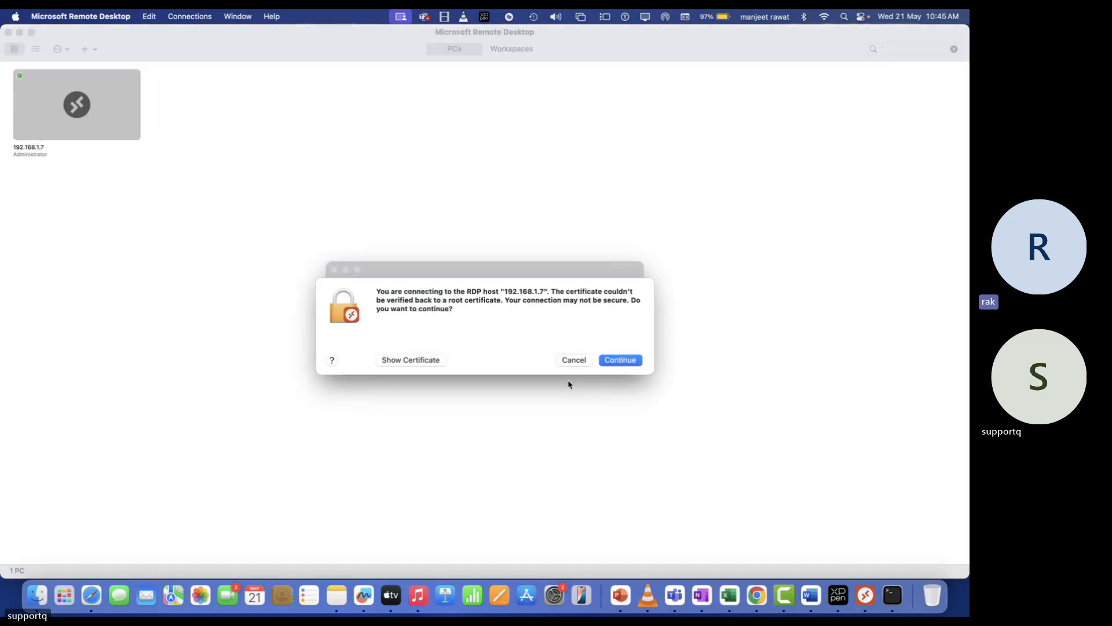
Accept the certificate warning to reach the remote Windows desktop and sort its icons by size
left_click(636, 361)
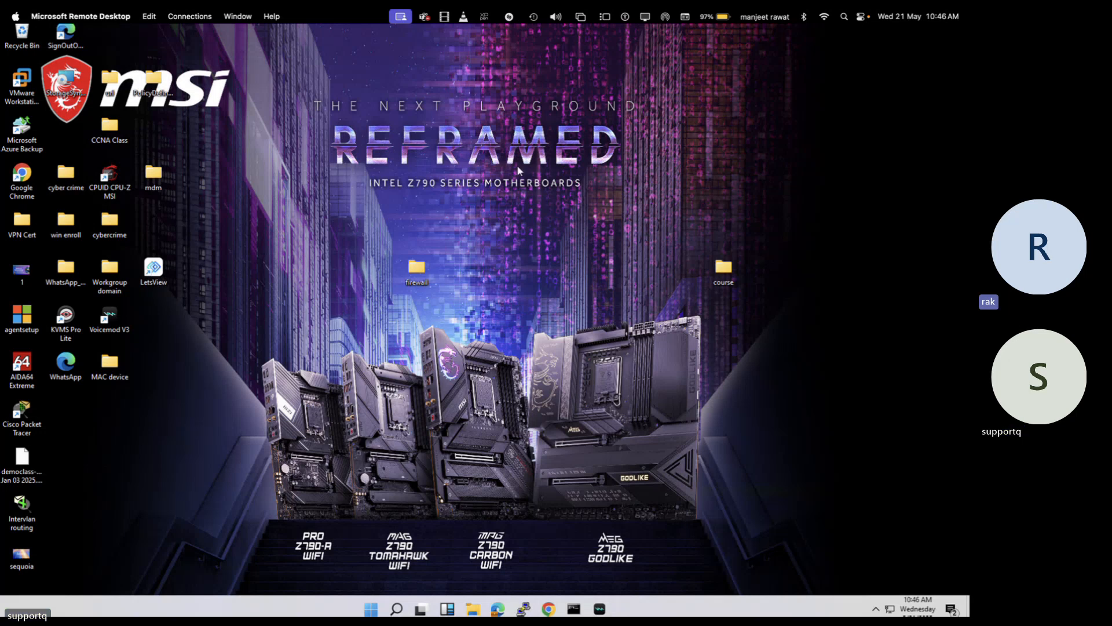
right_click(547, 183)
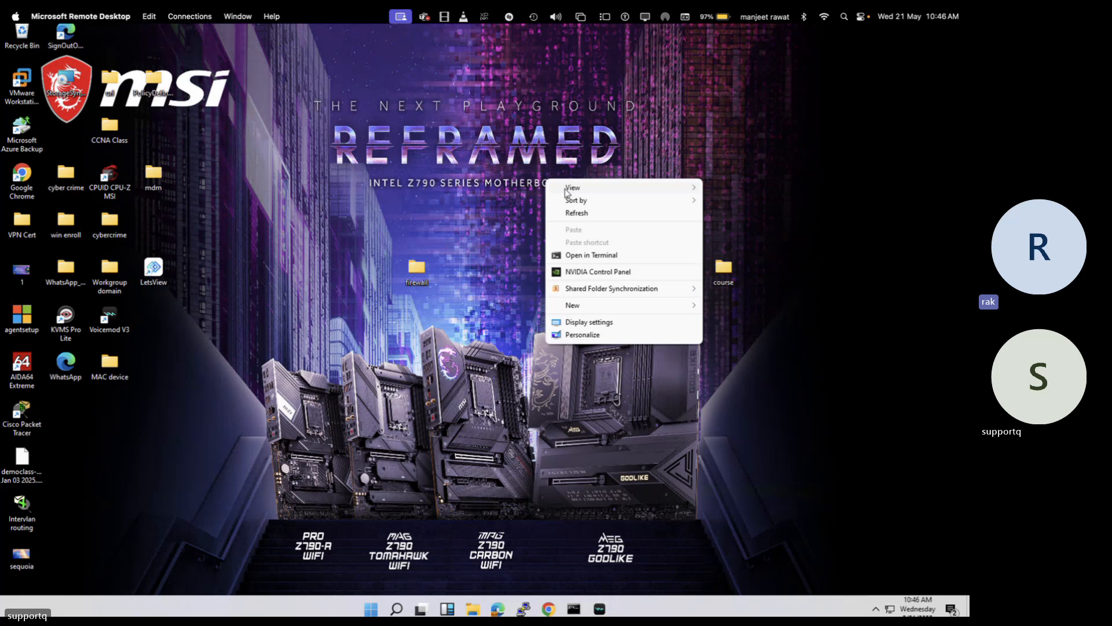
mouse_move(579, 200)
left_click(726, 214)
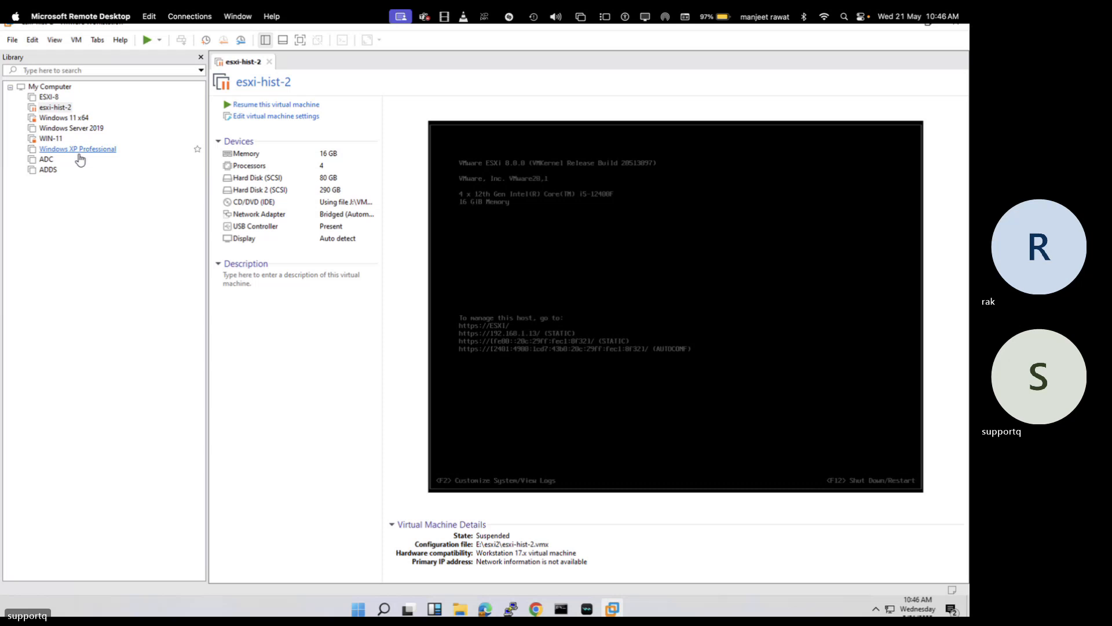
Resume the WIN-11 virtual machine and close the Windows 11 x64 machine's view
left_click(77, 119)
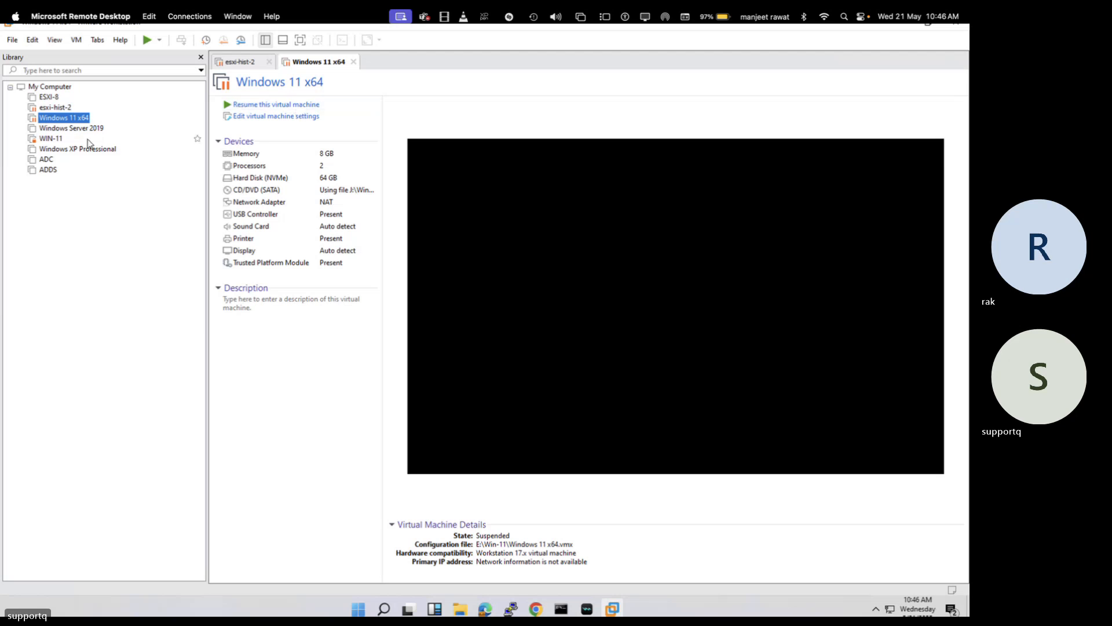
left_click(51, 139)
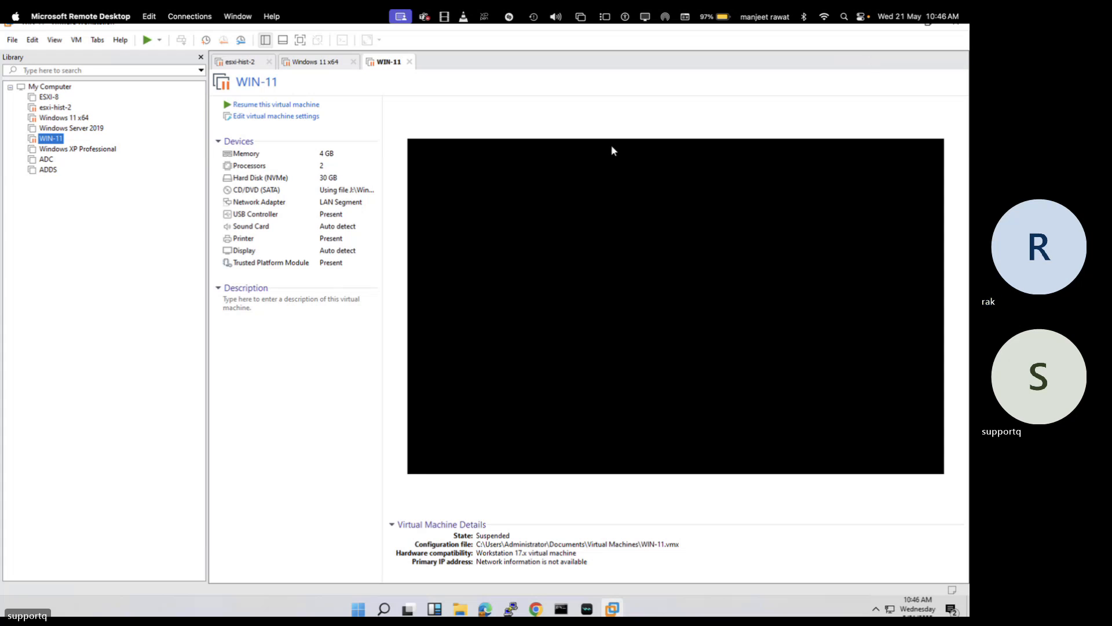
left_click(299, 105)
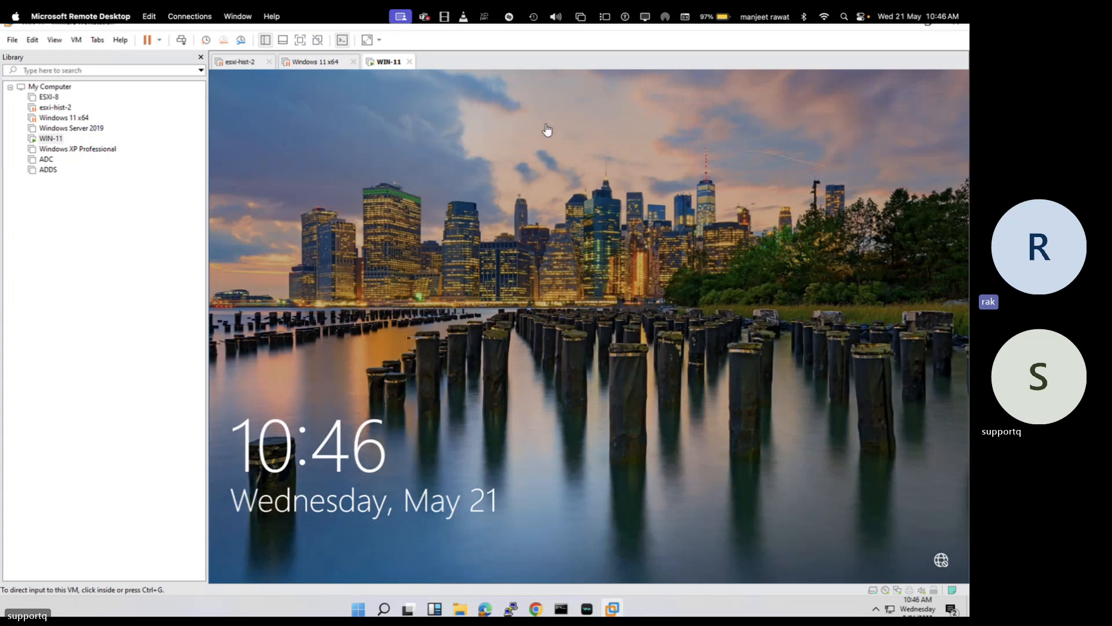
left_click(353, 62)
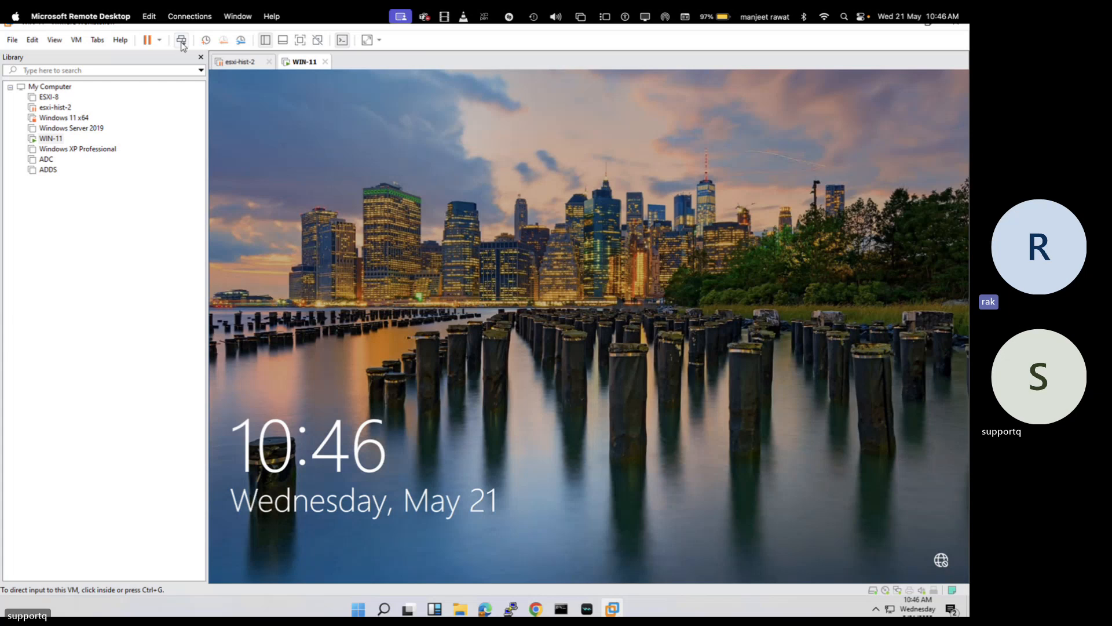
Sign in to WIN-11 as Administrator with the account password
left_click(524, 317)
left_click(547, 372)
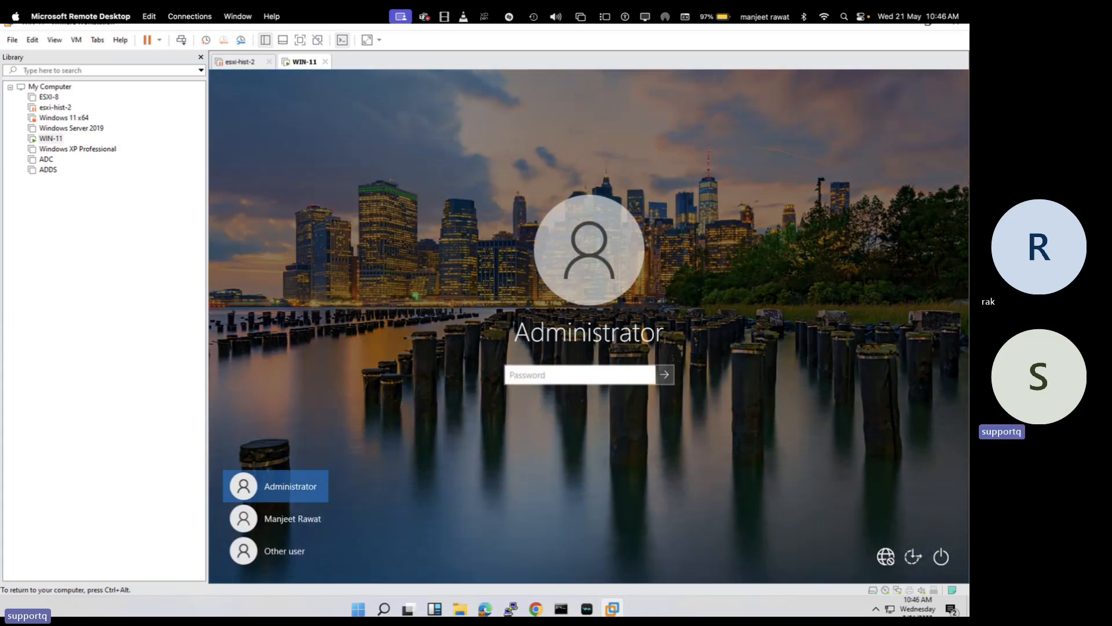
type("••••••••")
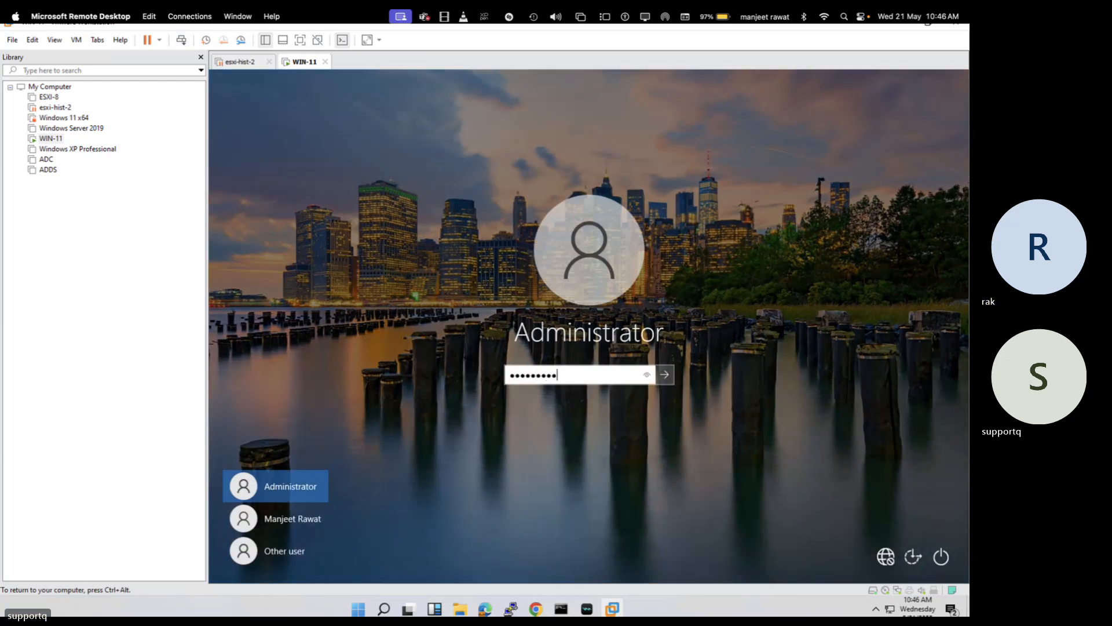
key("Return")
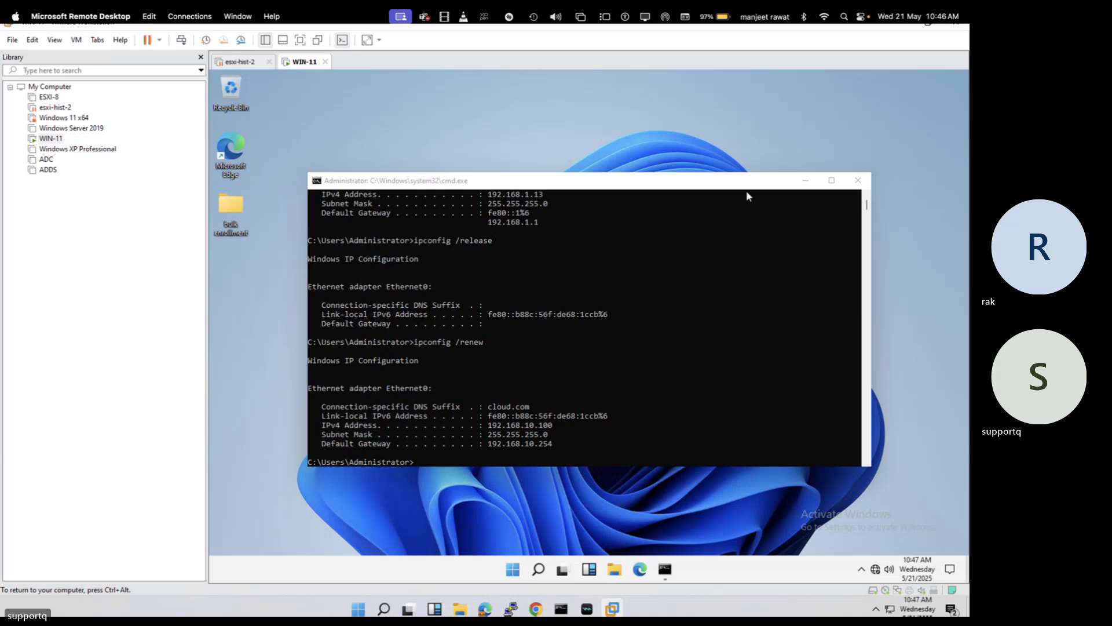
Close the command prompt window and delete the bulk enrollment folder
left_click_drag(747, 196, 538, 245)
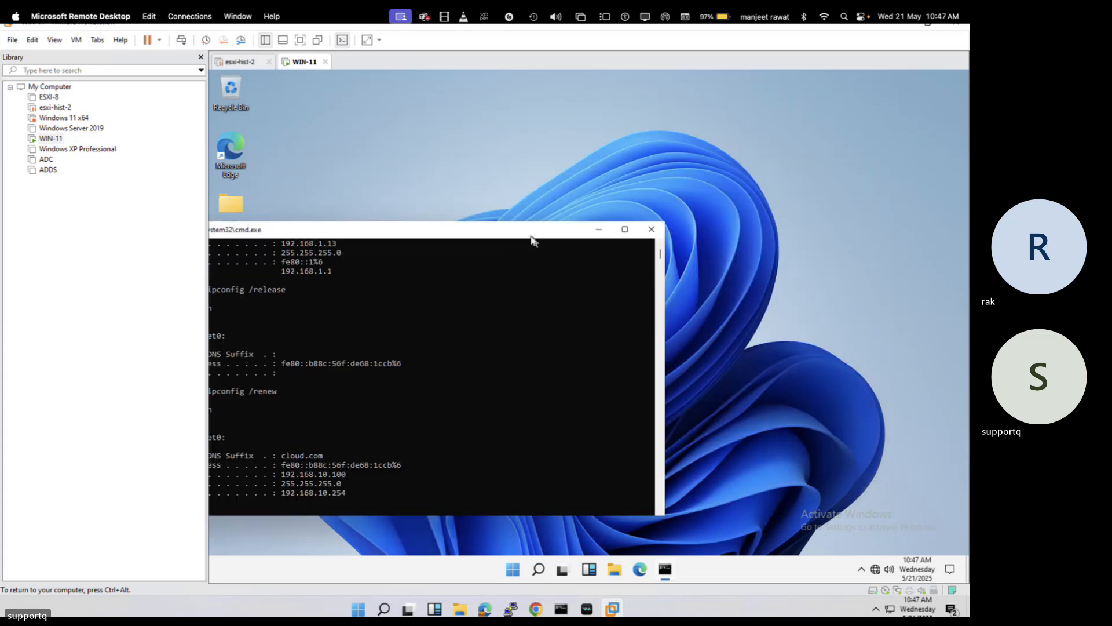
left_click(649, 230)
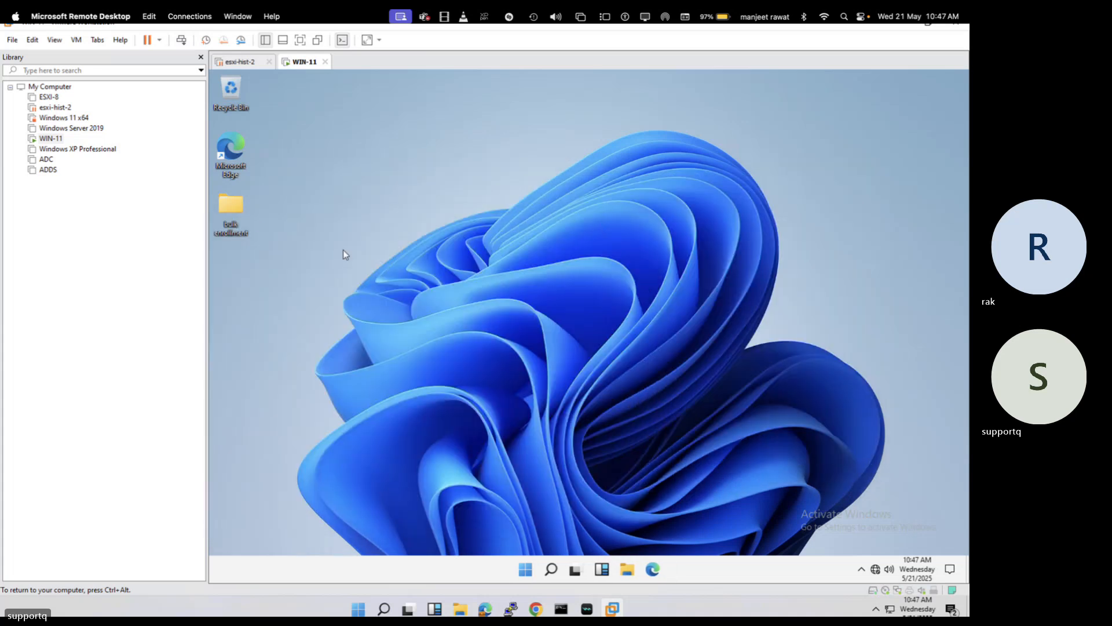
right_click(236, 220)
left_click(265, 387)
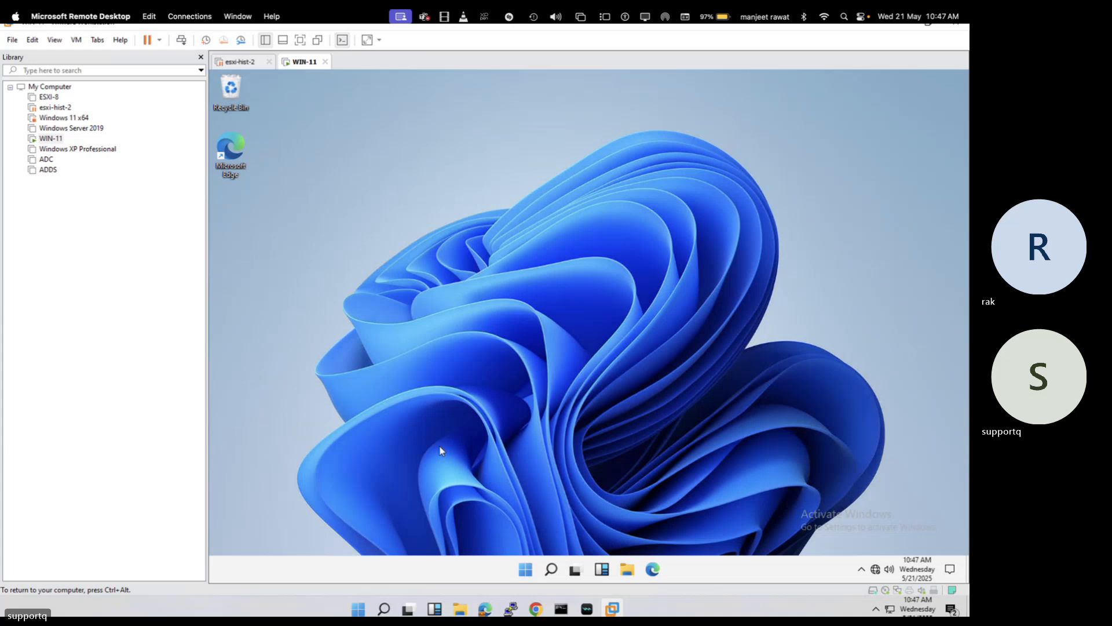
In Settings > Accounts > Access work or school, disconnect from ITBD's Azure AD
right_click(526, 571)
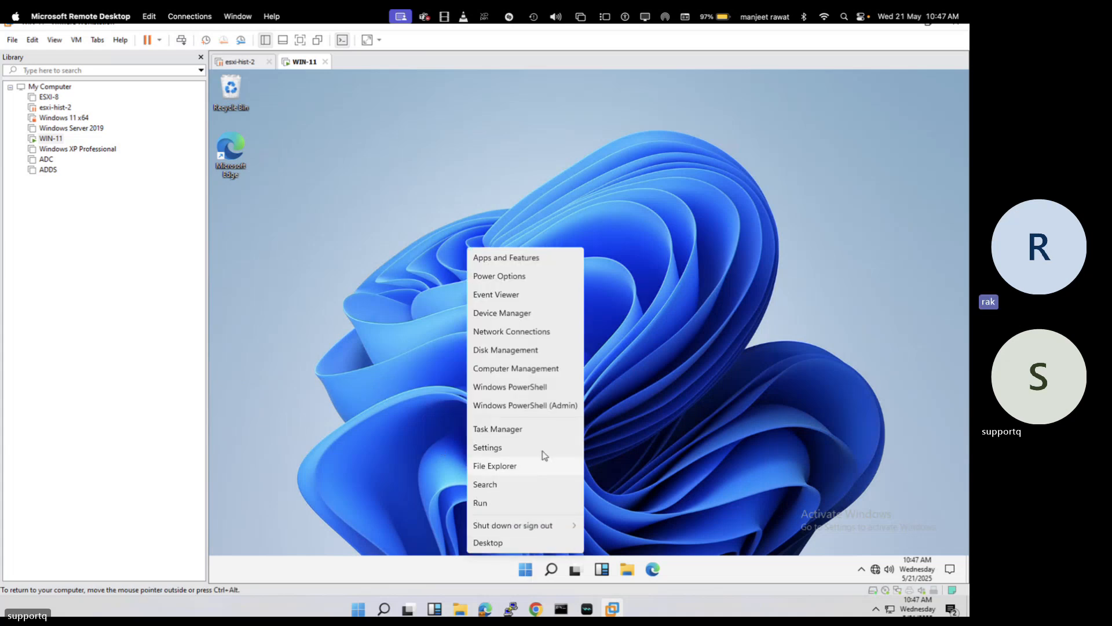
left_click(520, 451)
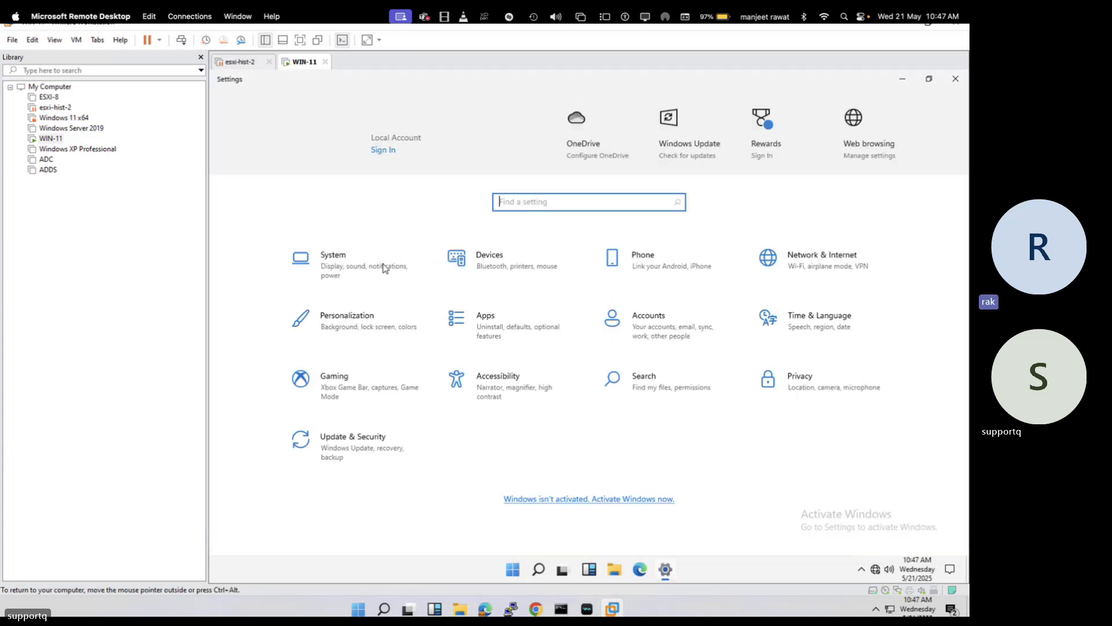
left_click(615, 322)
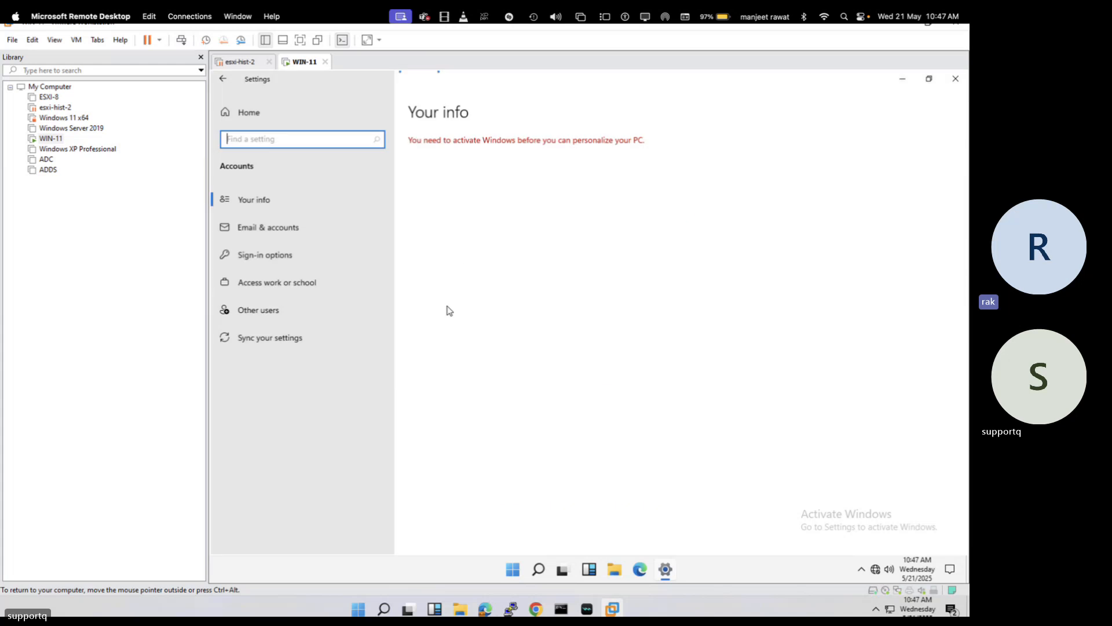
left_click(276, 295)
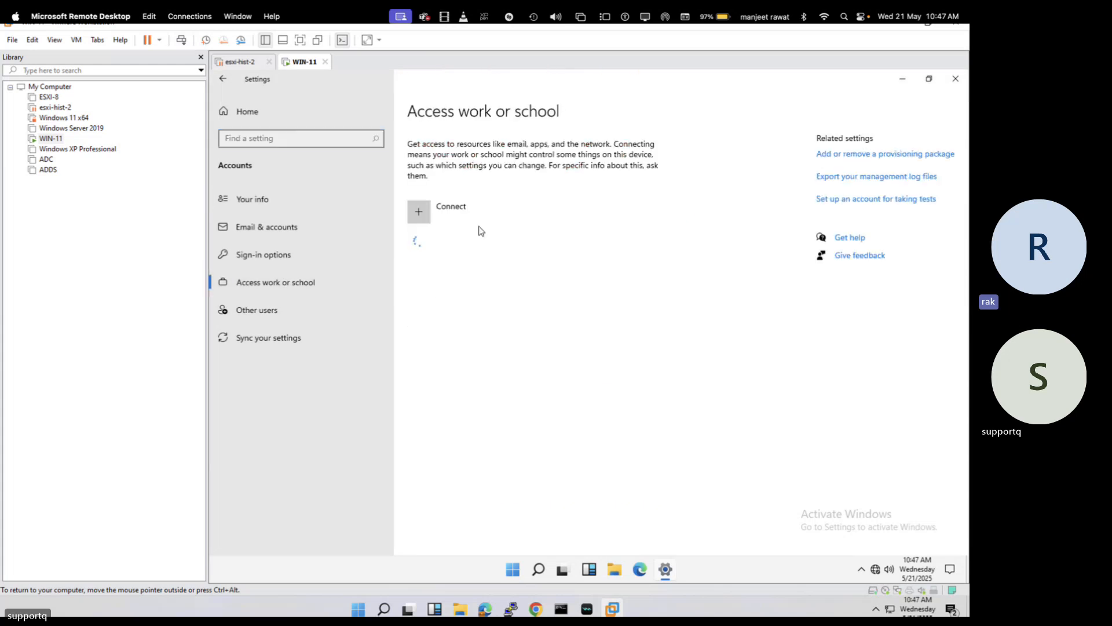
left_click(510, 247)
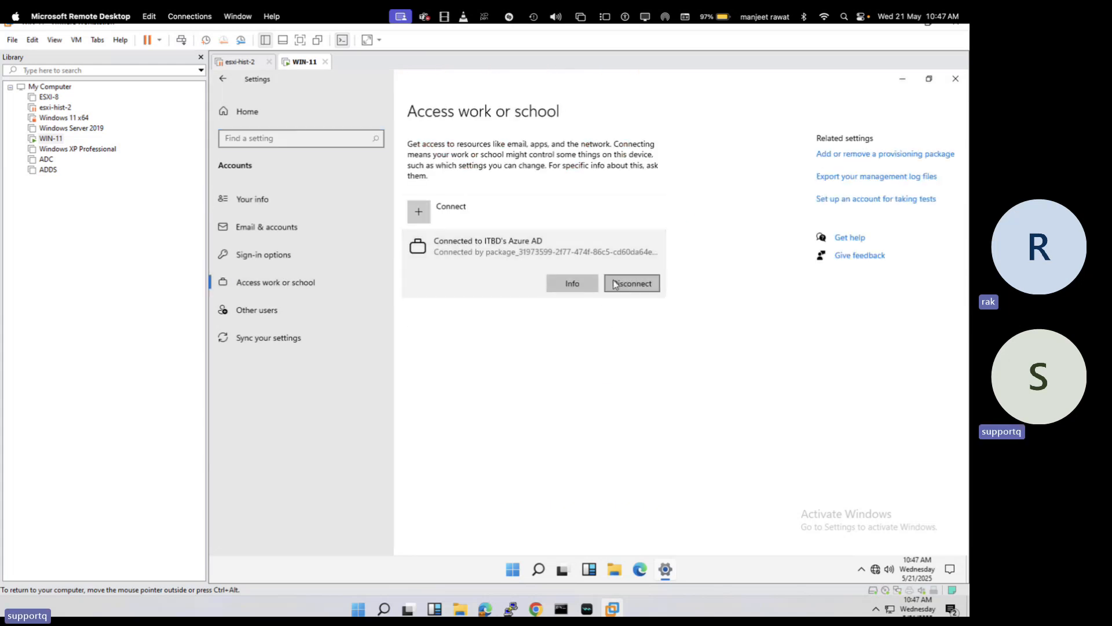
left_click(636, 284)
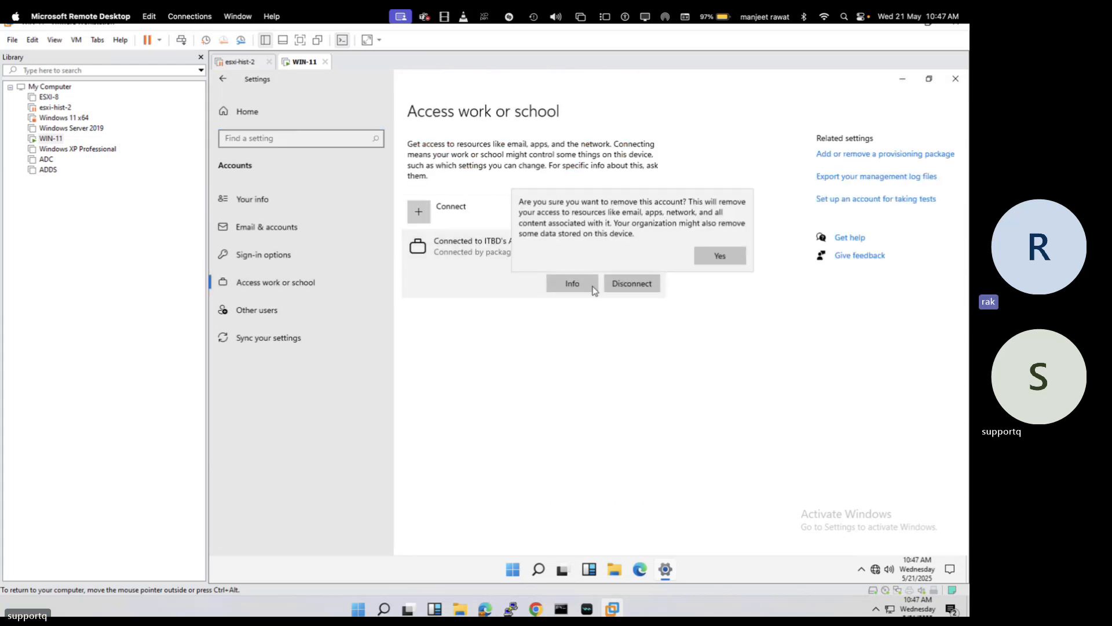
left_click(724, 255)
left_click(682, 365)
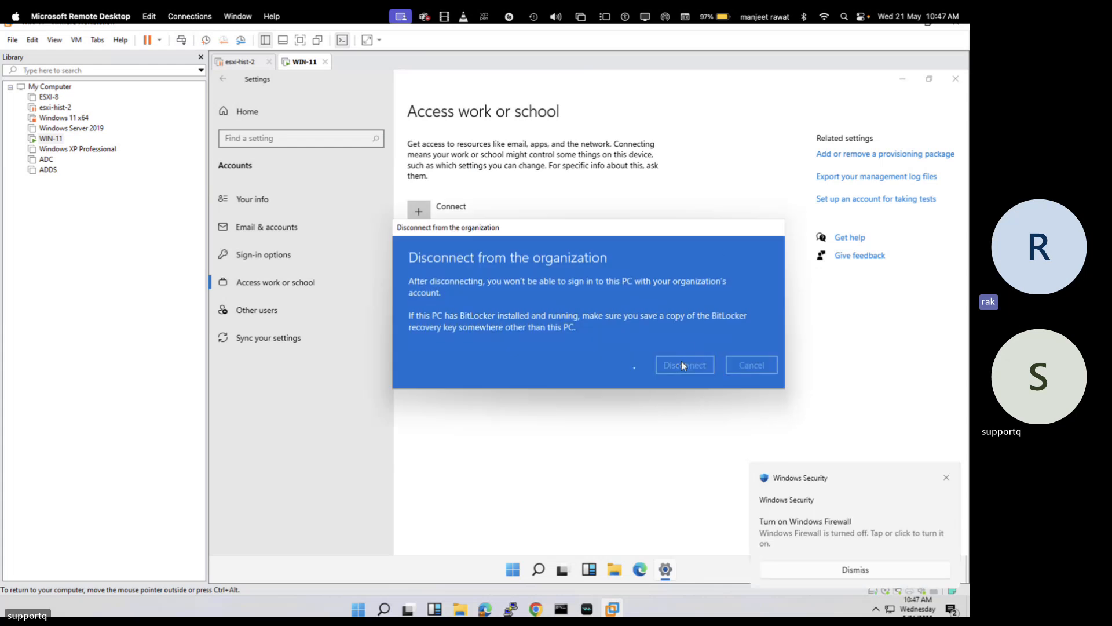
Supply the local Administrator credentials and restart the PC now
type("Ad")
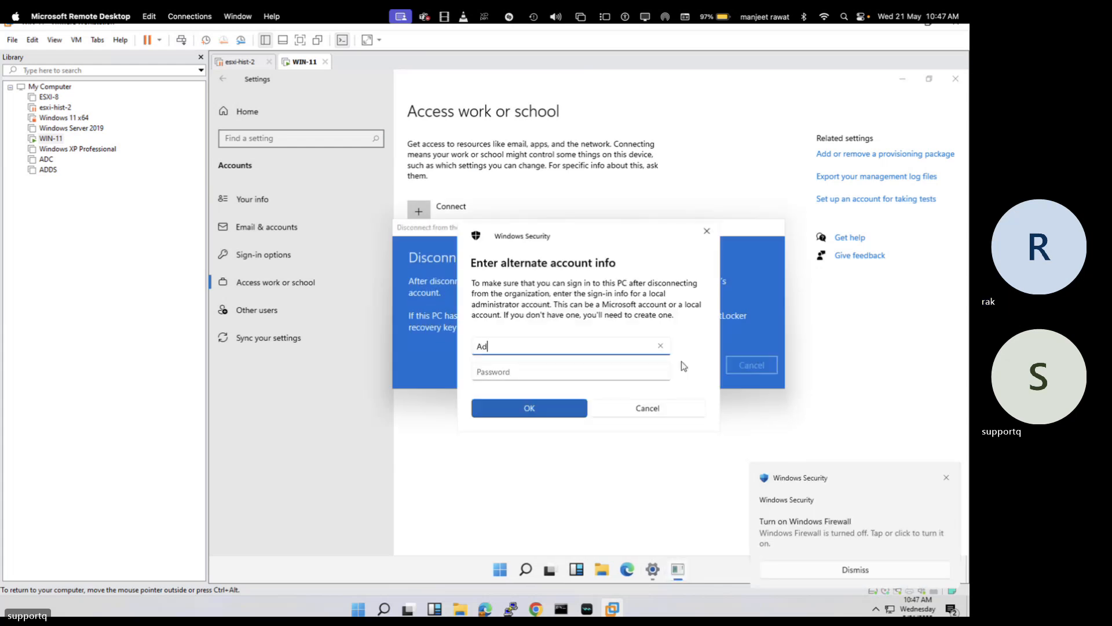
type("ministrator")
key("Tab")
type("*****")
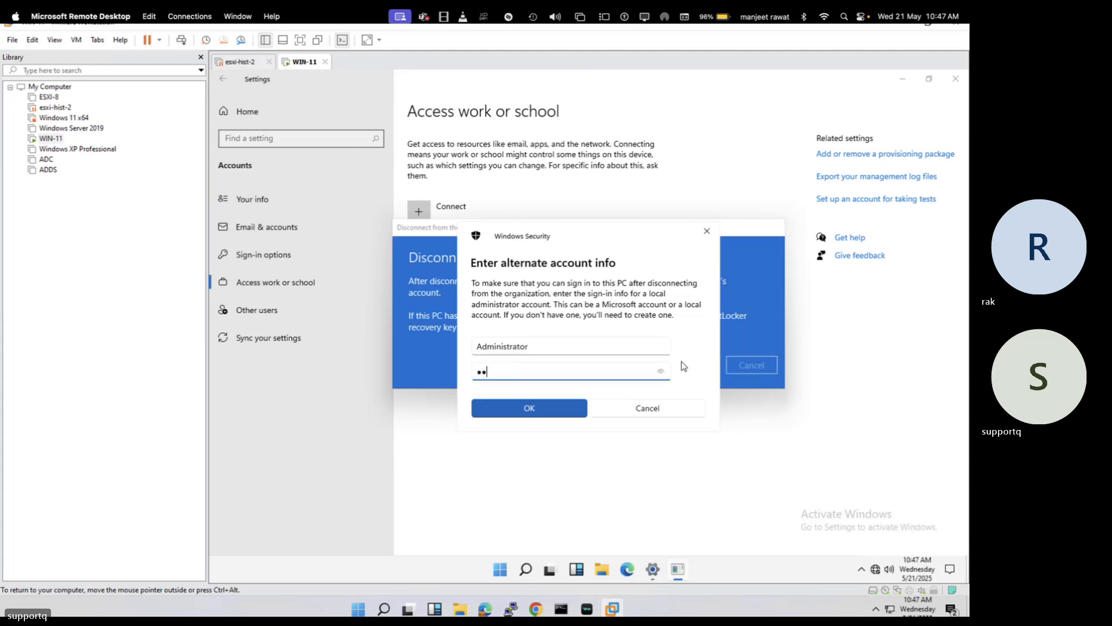
type("**")
key("Return")
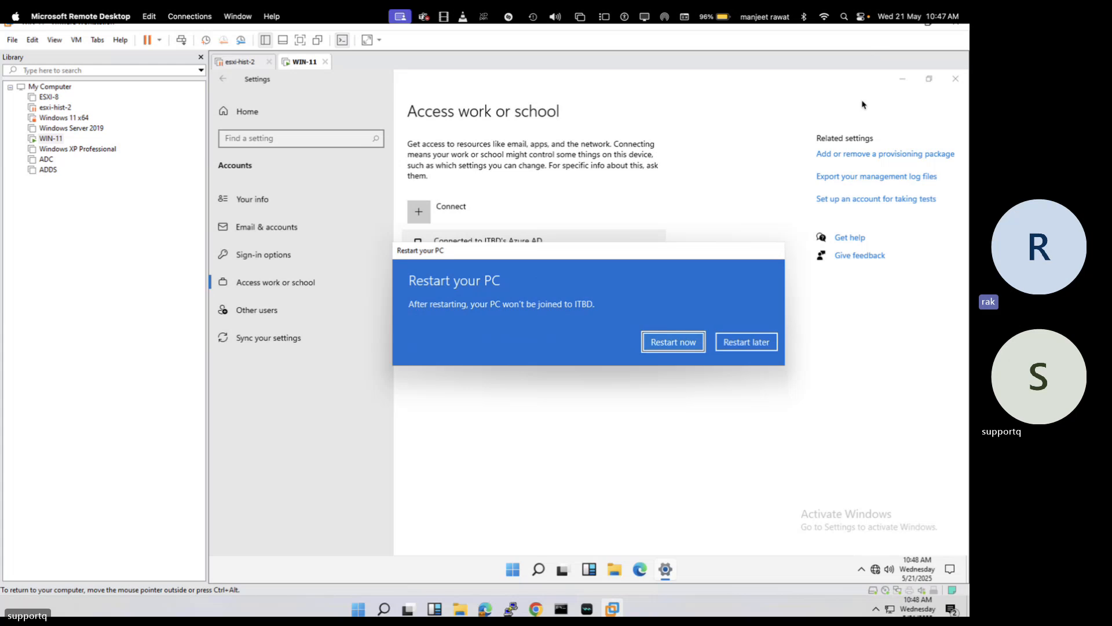
left_click(680, 341)
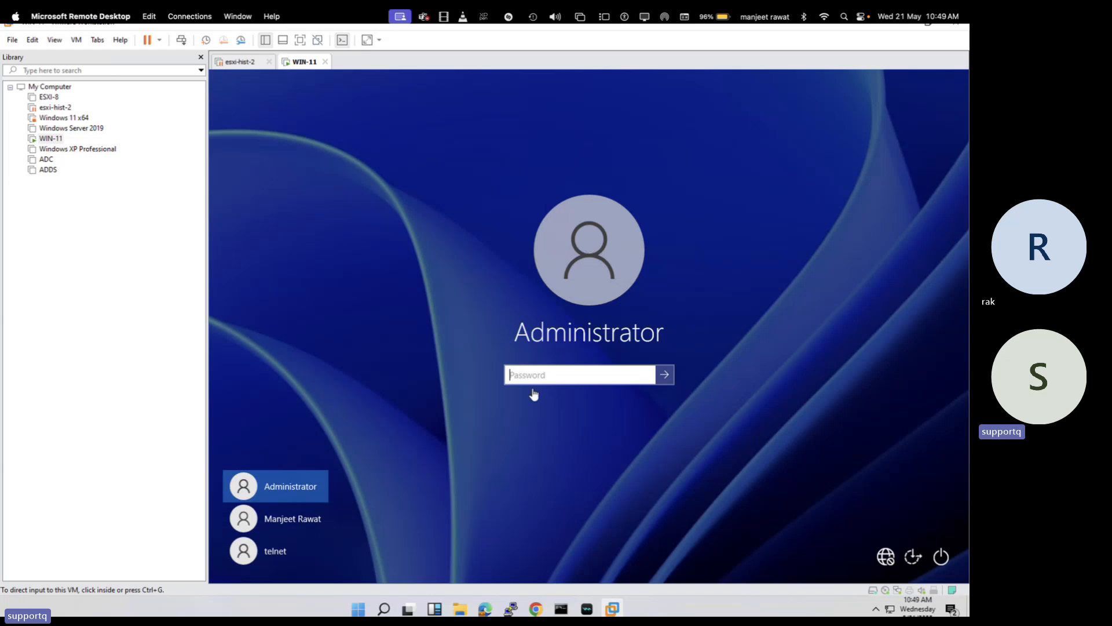
Sign in to WIN-11 as Administrator with the account password
left_click(533, 377)
type("•••••")
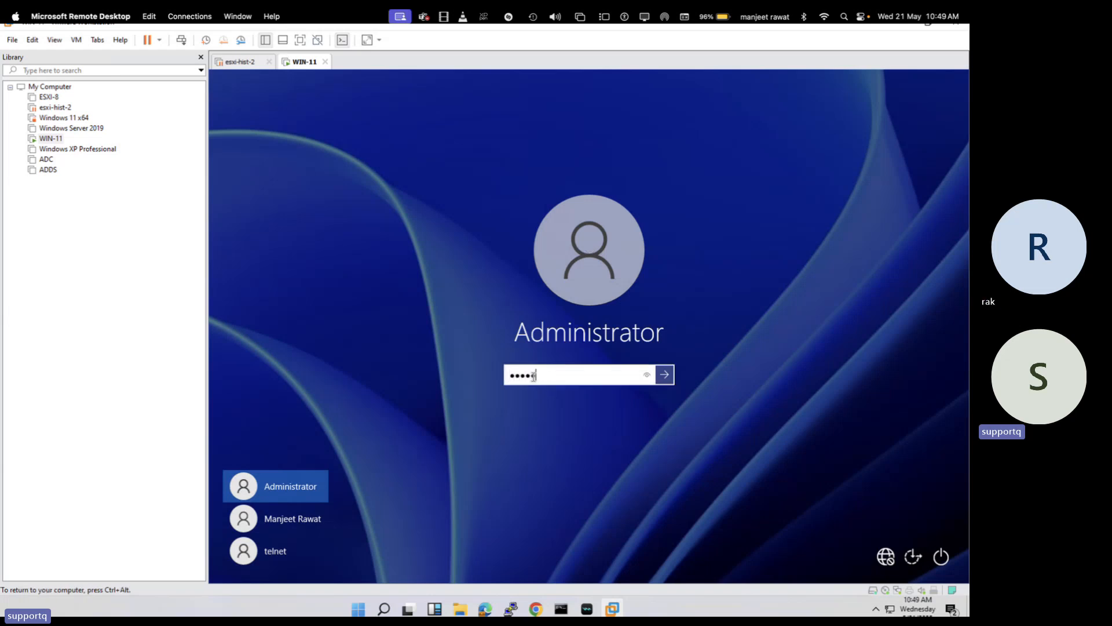
type("••••")
key("Return")
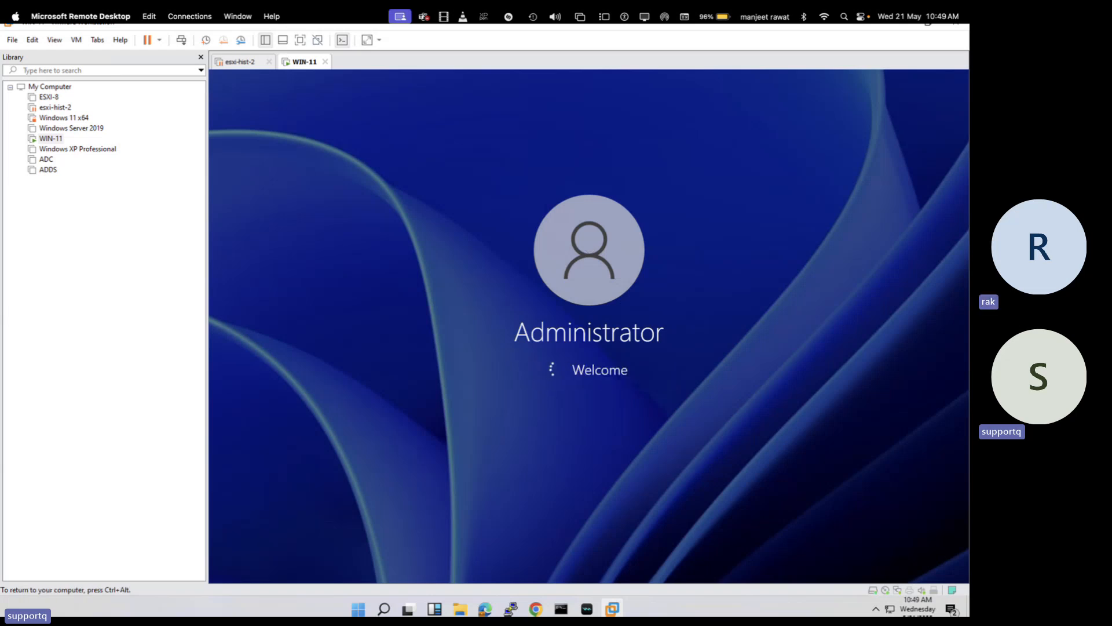
Close the esxi-hist-2 machine's tab, then toggle full-screen view on and off
key("ctrl+alt")
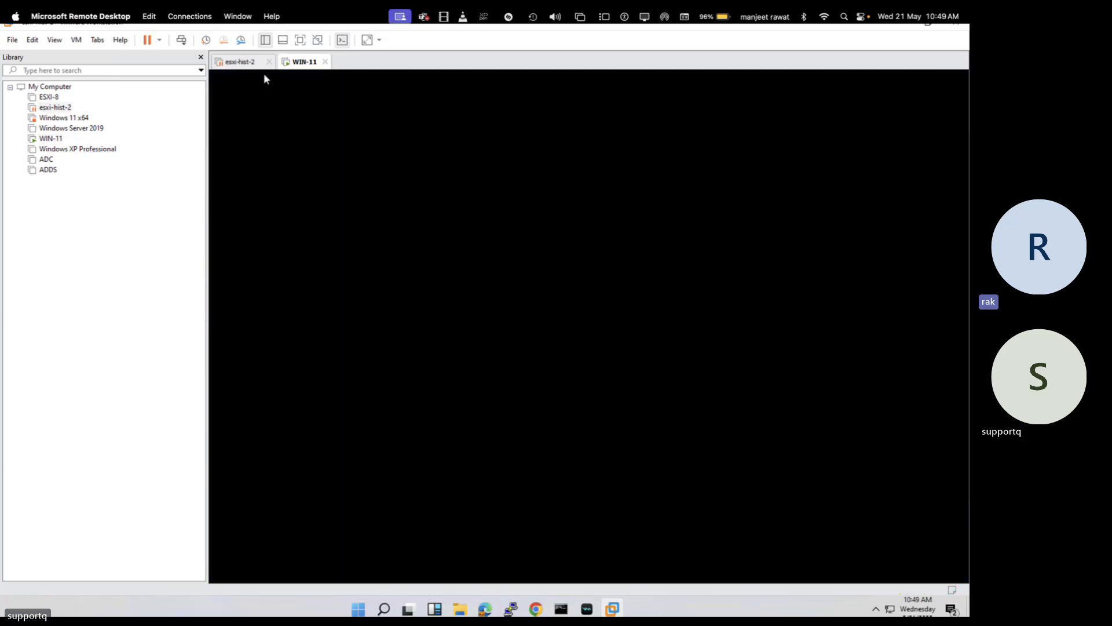
left_click(268, 61)
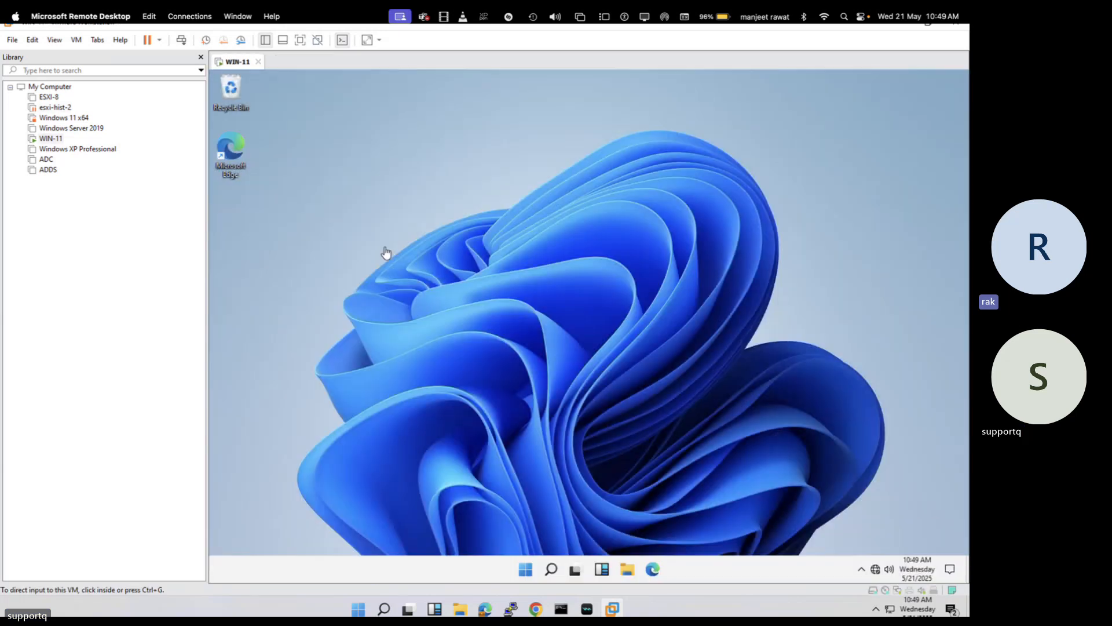
left_click(398, 227)
left_click(300, 40)
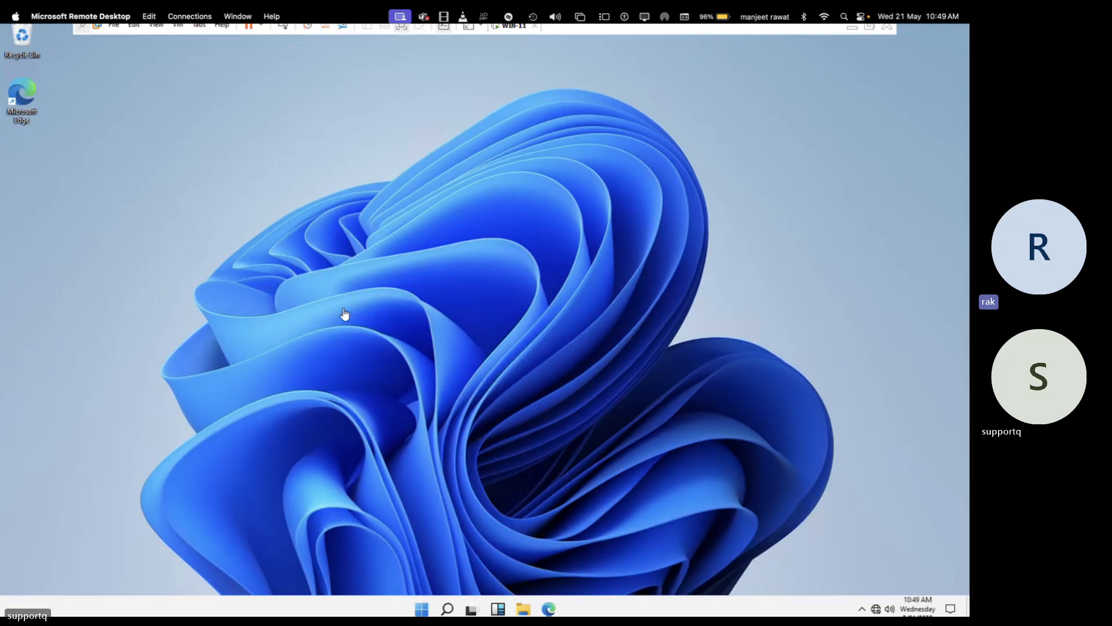
left_click(872, 27)
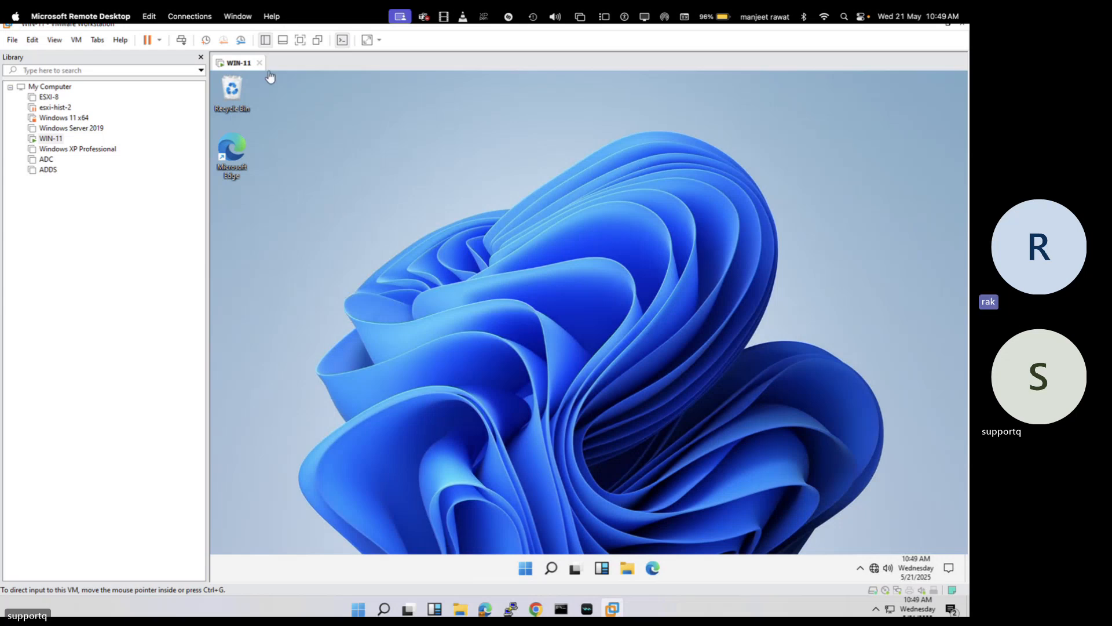
Set WIN-11's Network Adapter to Bridged with physical connection state replicated
right_click(230, 66)
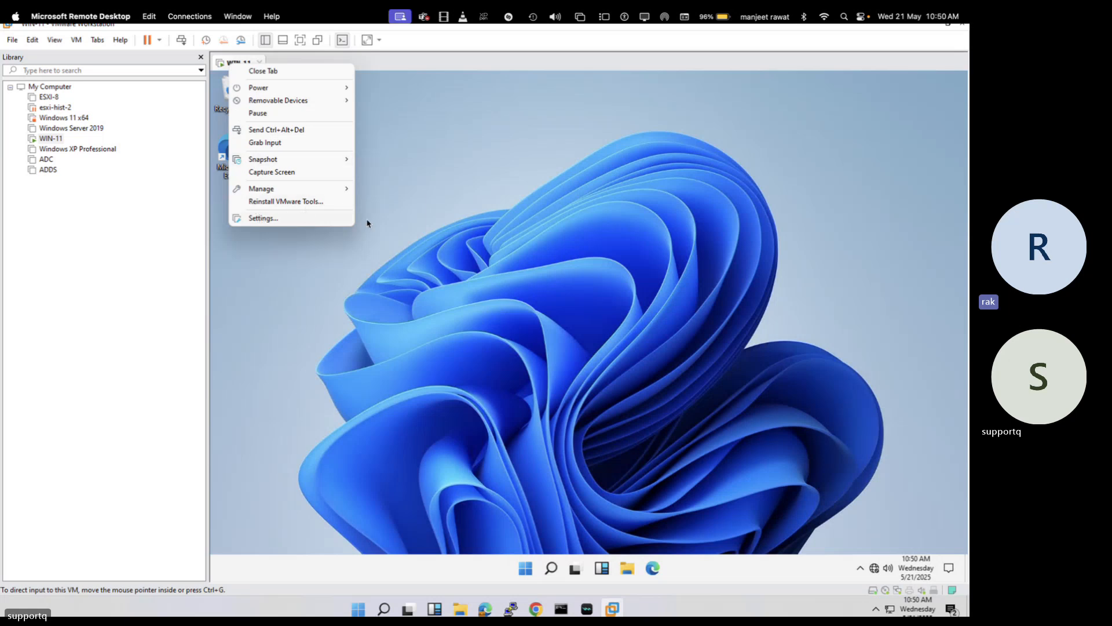
left_click(266, 218)
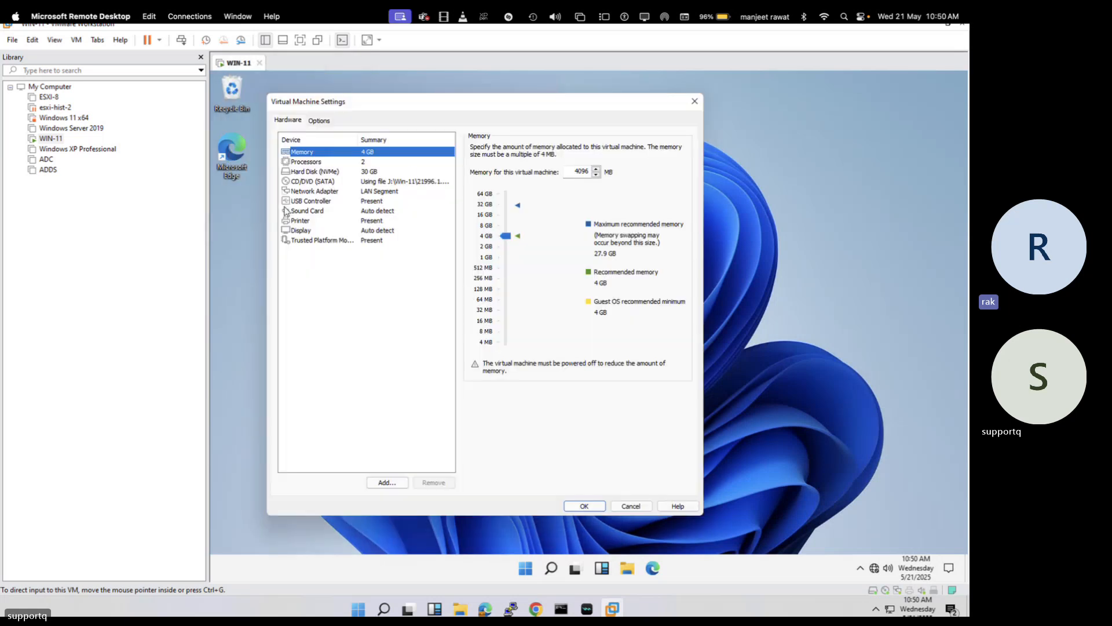
left_click(370, 194)
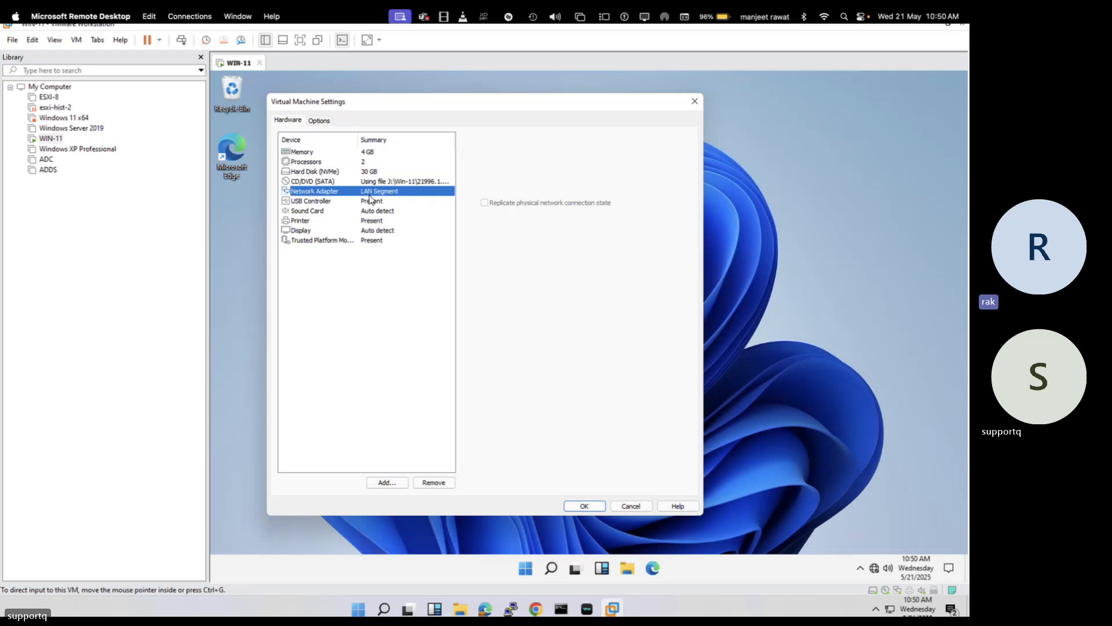
left_click(489, 193)
left_click(485, 204)
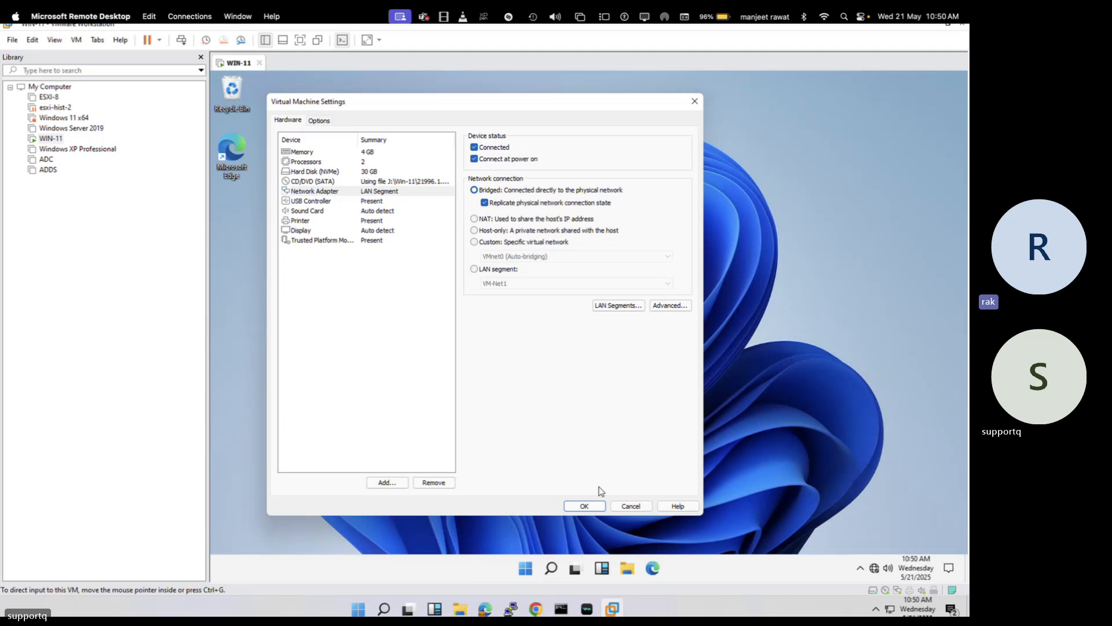
left_click(585, 506)
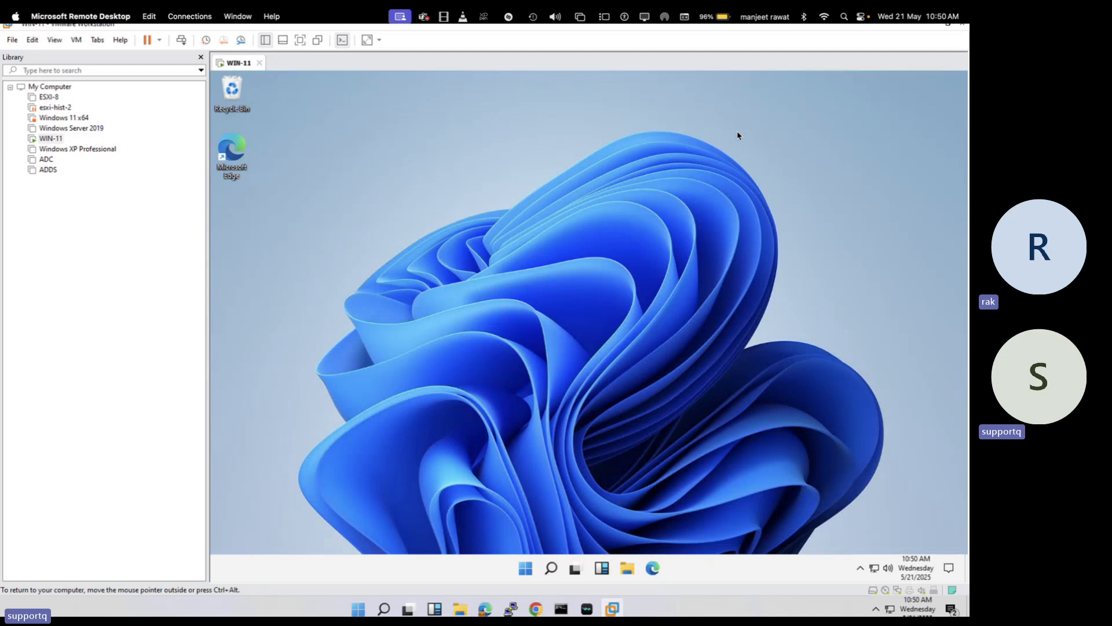
Switch spaces from the full-screen Remote Desktop session back to the OneNote network sketch
left_click(301, 42)
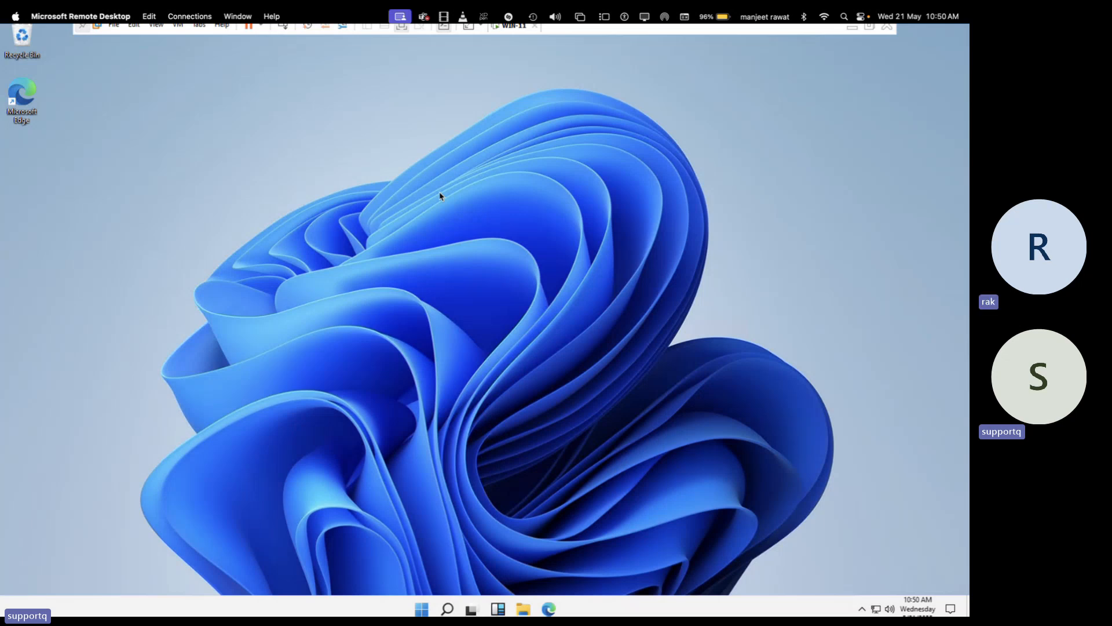
key("ctrl+Left")
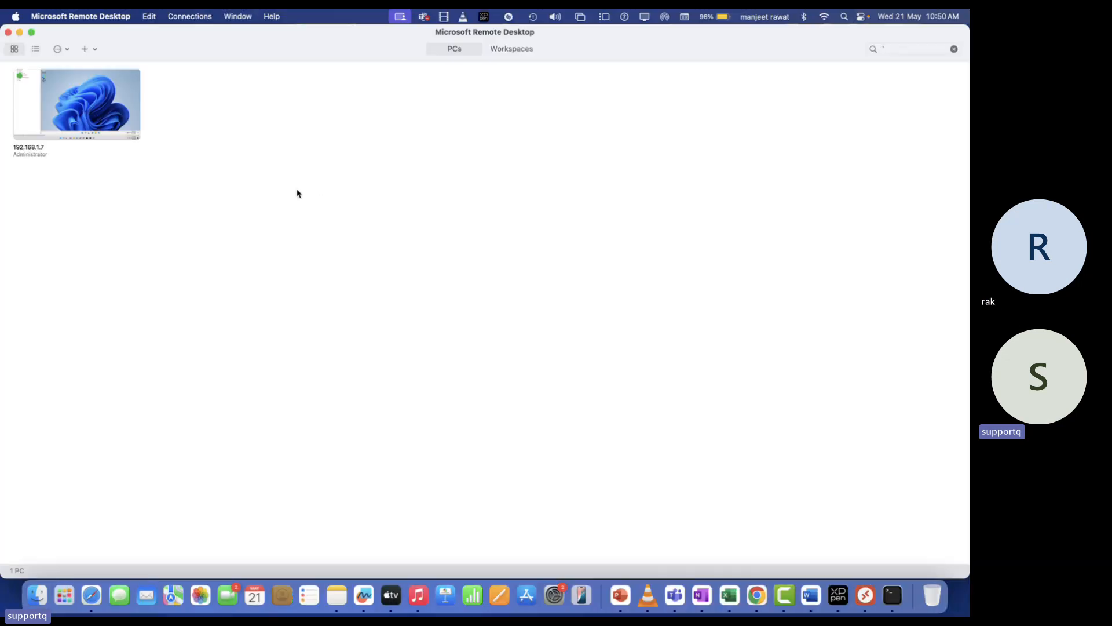
key("ctrl+Right")
key("ctrl+Right")
key("ctrl+Right")
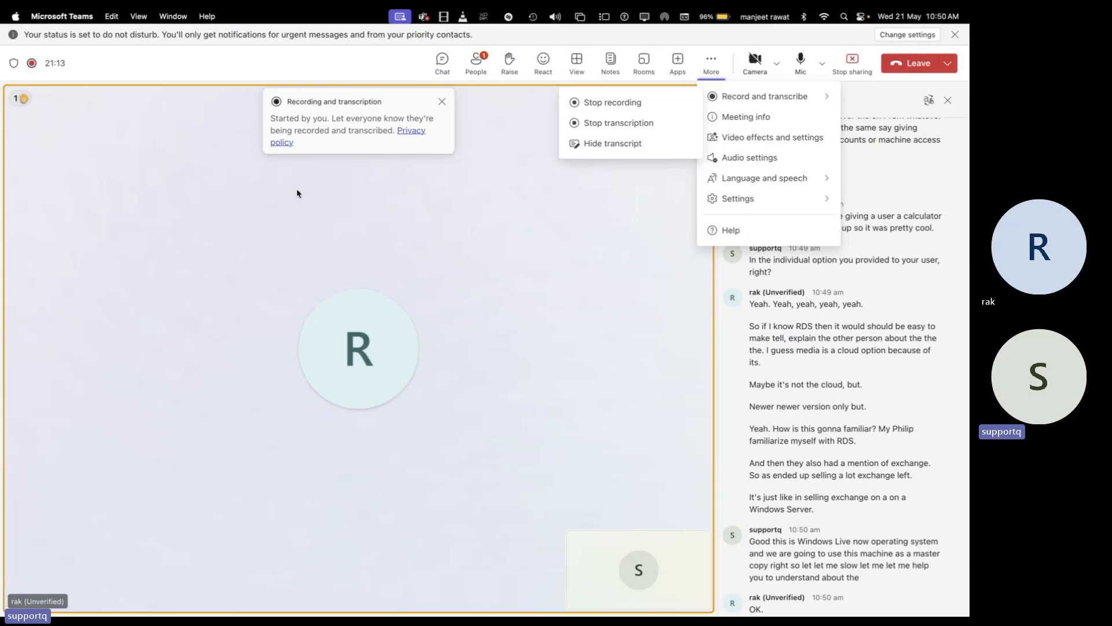
key("ctrl+Right")
scroll(298, 192, "down", 4)
scroll(371, 290, "up", 3)
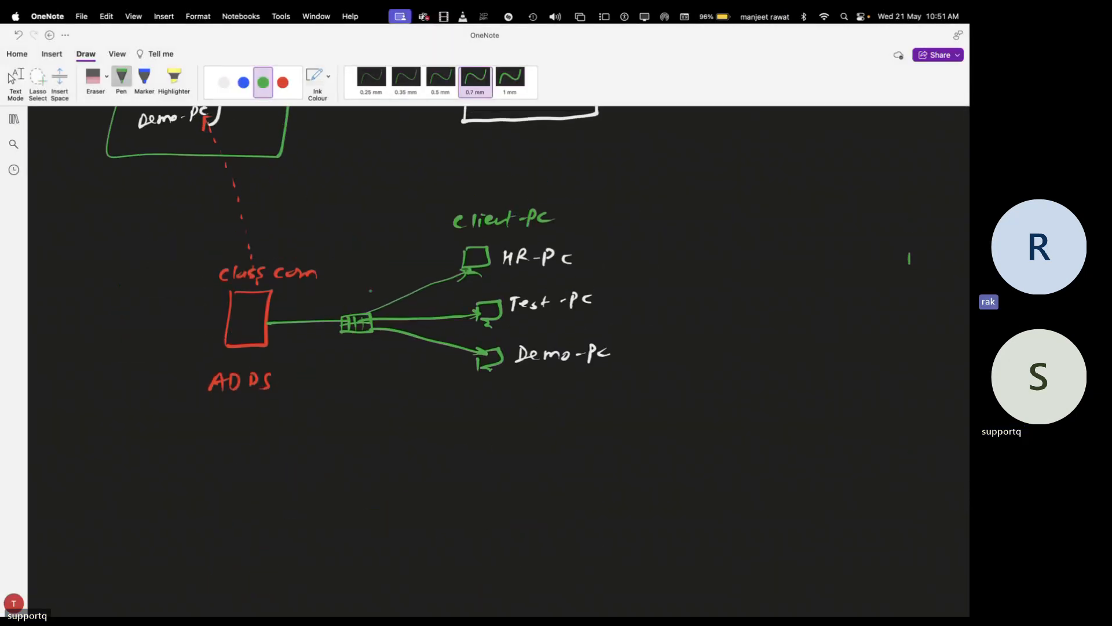
Draw six green device boxes side by side on blank canvas, then pick white ink
scroll(909, 258, "down", 10)
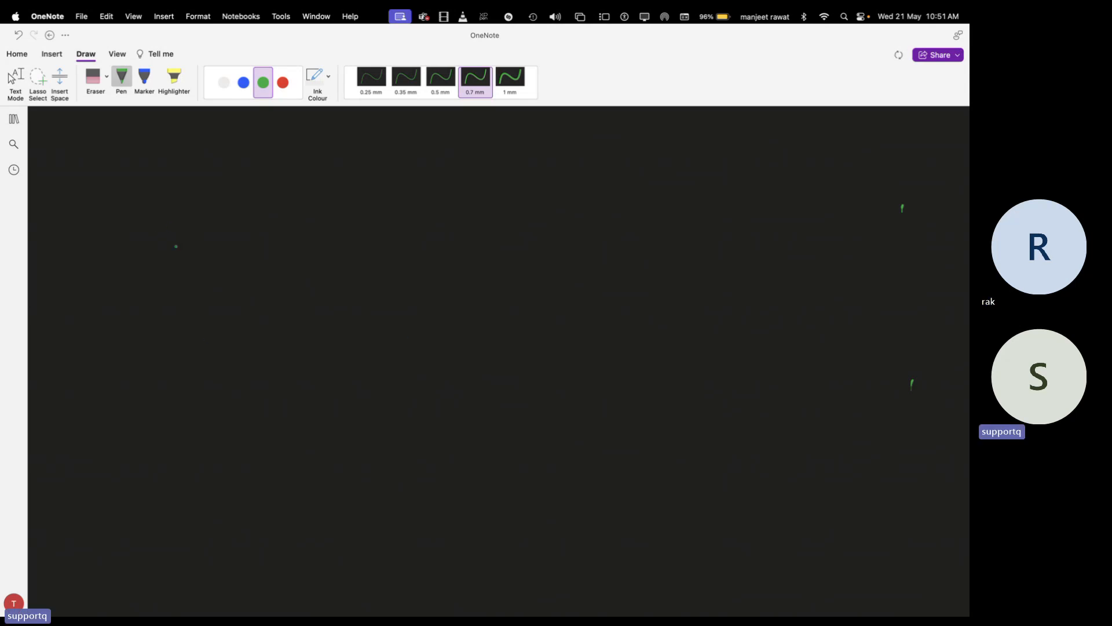
mouse_move(176, 246)
left_mouse_down()
mouse_move(174, 230)
mouse_move(209, 252)
mouse_move(166, 255)
mouse_move(211, 271)
mouse_move(212, 248)
left_mouse_up()
mouse_move(299, 253)
left_mouse_down()
mouse_move(320, 230)
mouse_move(307, 256)
mouse_move(325, 259)
left_mouse_up()
mouse_move(429, 252)
left_mouse_down()
mouse_move(427, 226)
mouse_move(462, 251)
mouse_move(432, 255)
left_mouse_up()
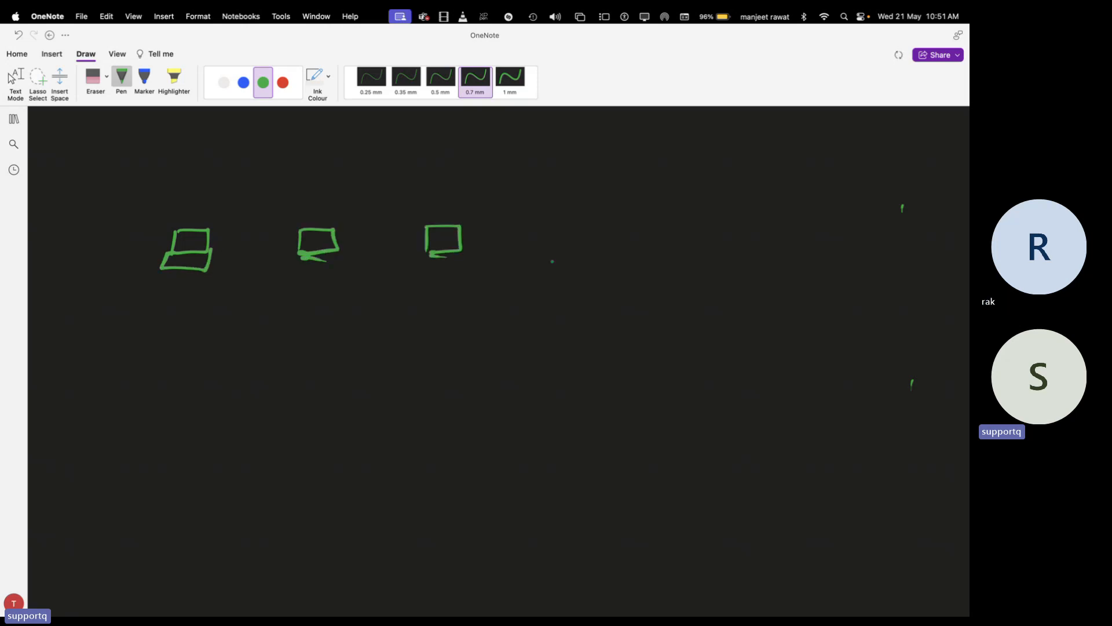
mouse_move(540, 229)
left_mouse_down()
mouse_move(579, 228)
mouse_move(550, 256)
mouse_move(569, 259)
left_mouse_up()
mouse_move(632, 228)
left_mouse_down()
mouse_move(633, 241)
mouse_move(666, 228)
mouse_move(638, 253)
mouse_move(656, 264)
left_mouse_up()
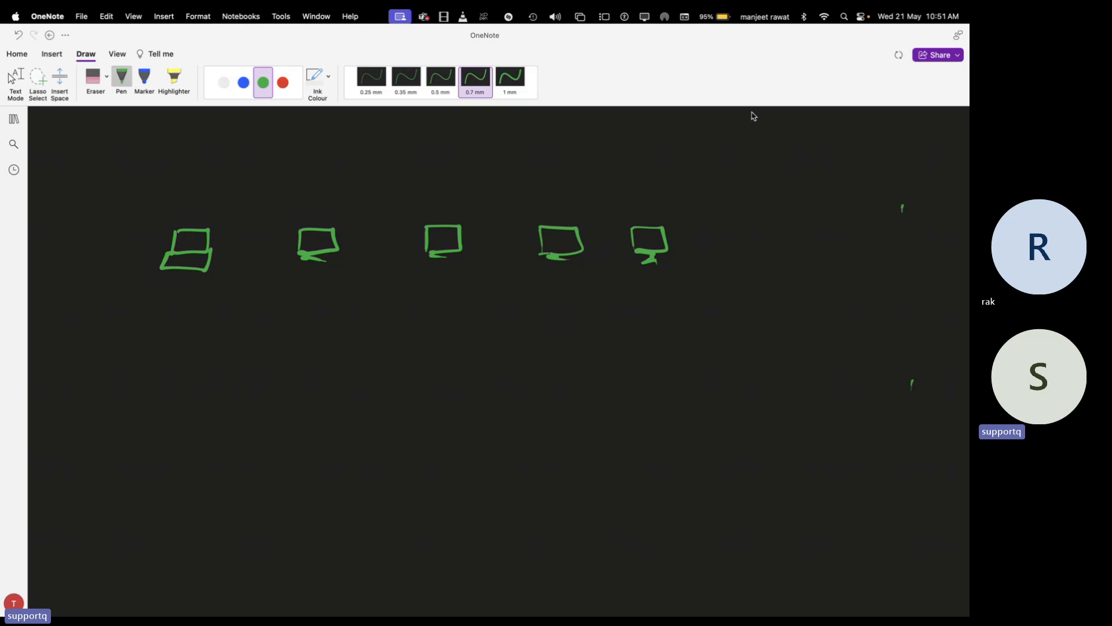
mouse_move(721, 246)
left_mouse_down()
mouse_move(719, 225)
mouse_move(760, 247)
mouse_move(713, 246)
mouse_move(743, 272)
mouse_move(761, 250)
left_mouse_up()
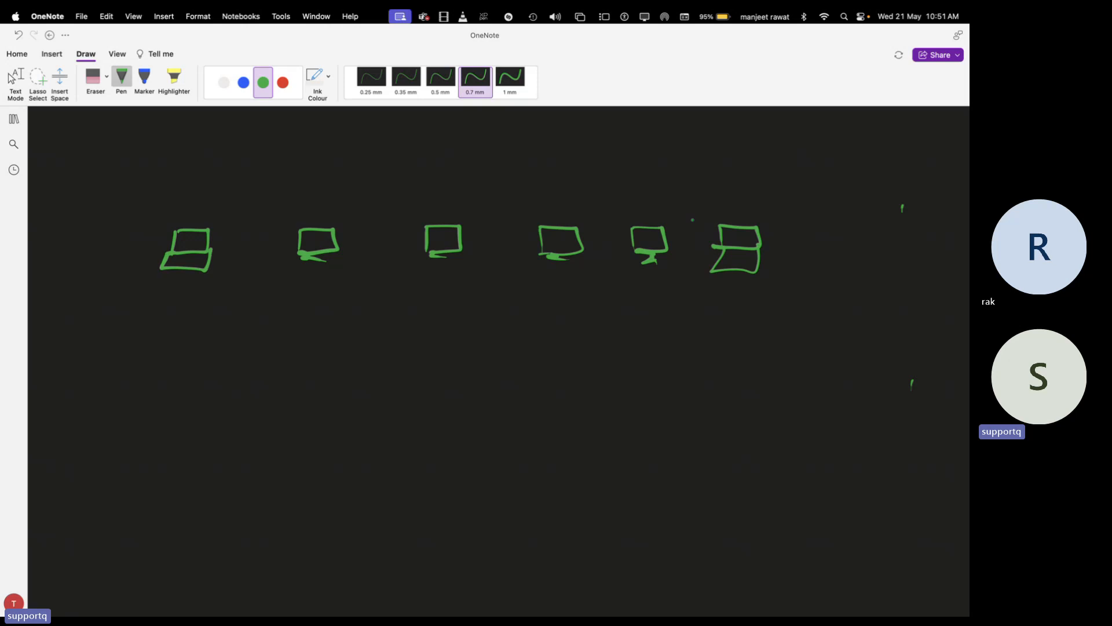
left_click(223, 82)
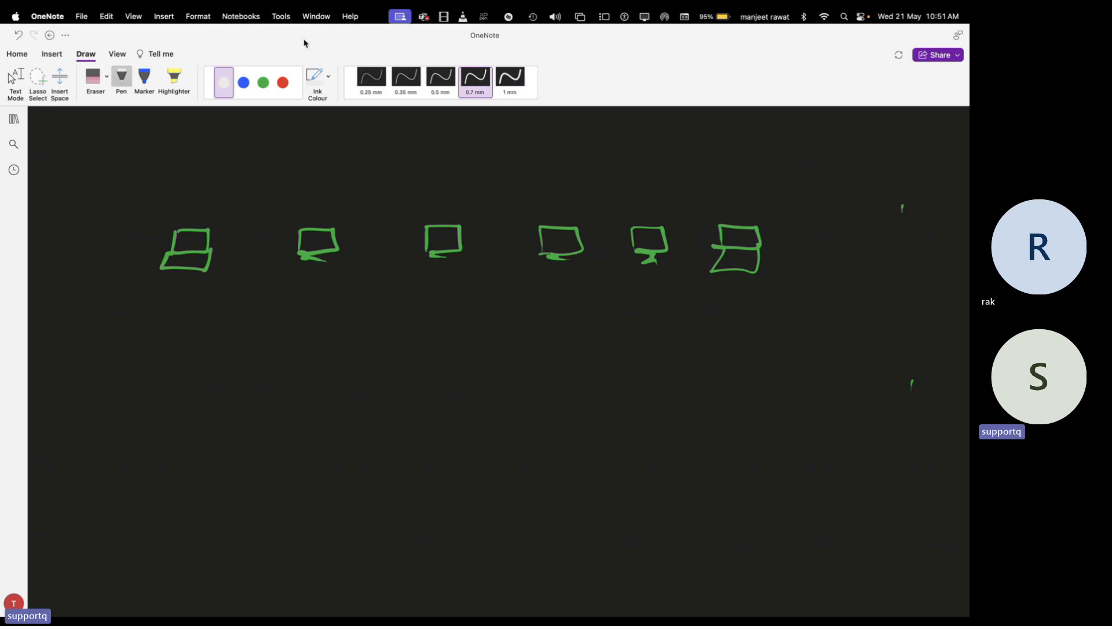
In blue ink, draw an arrow to the first device and write 'create Bulk Enrolment APP'
left_click(236, 90)
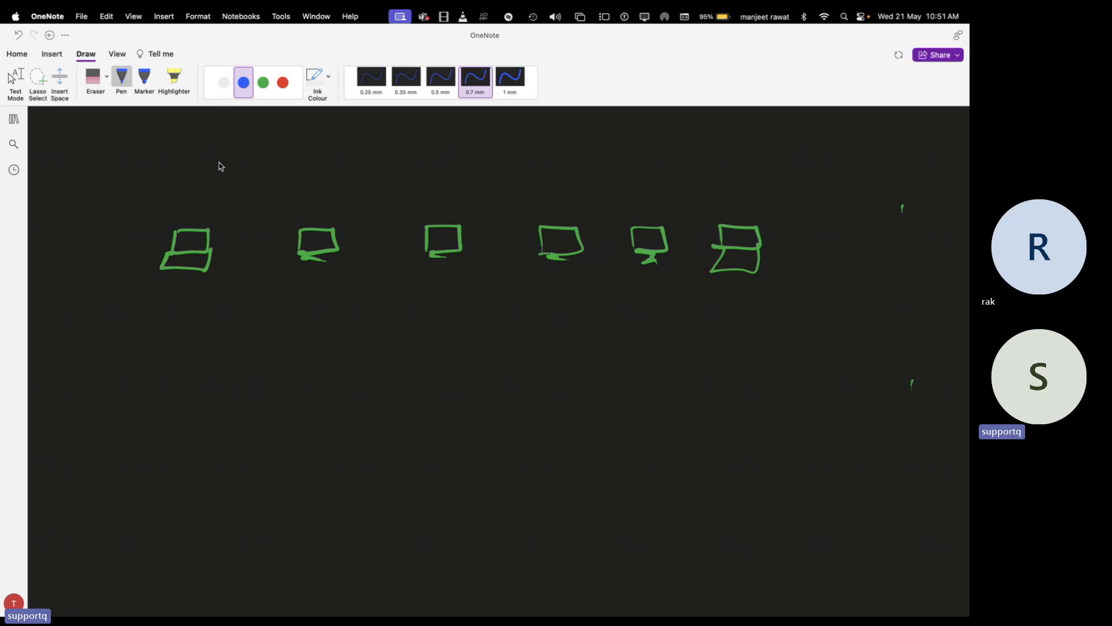
mouse_move(190, 197)
left_mouse_down()
mouse_move(190, 219)
mouse_move(197, 208)
left_mouse_up()
mouse_move(54, 310)
left_mouse_down()
mouse_move(172, 317)
mouse_move(200, 307)
mouse_move(220, 317)
left_mouse_up()
mouse_move(67, 335)
left_mouse_down()
mouse_move(77, 350)
mouse_move(224, 342)
left_mouse_up()
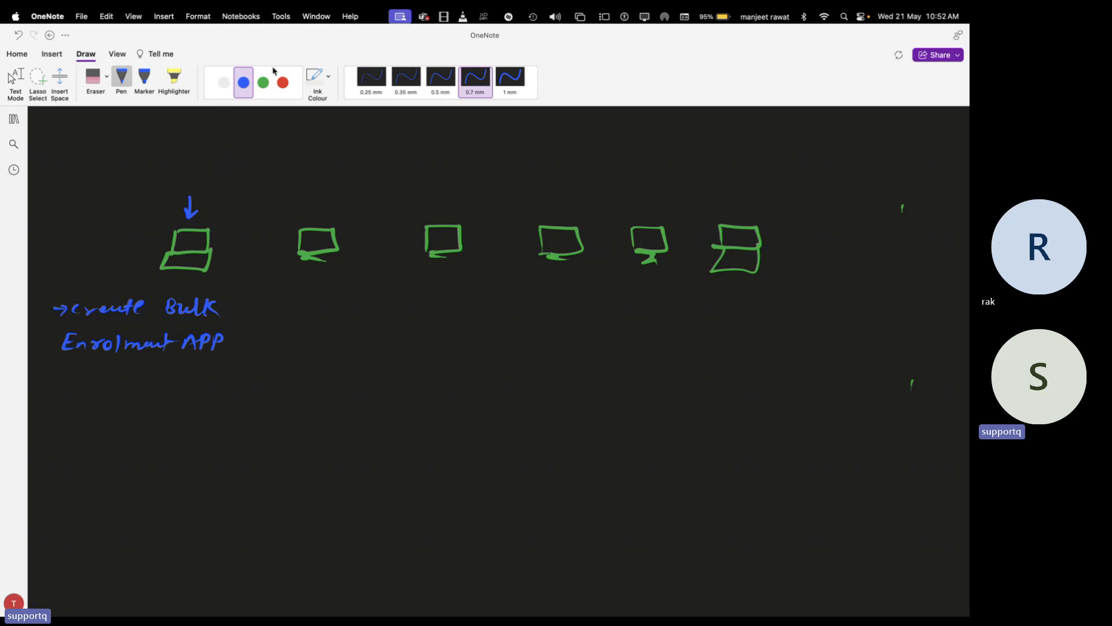
Write the red BYOD title at the top, undoing the badly drawn strokes
left_click(283, 83)
mouse_move(461, 129)
left_mouse_down()
mouse_move(463, 146)
mouse_move(517, 139)
mouse_move(494, 145)
mouse_move(509, 132)
mouse_move(531, 159)
left_mouse_up()
key("super+z")
key("super+z")
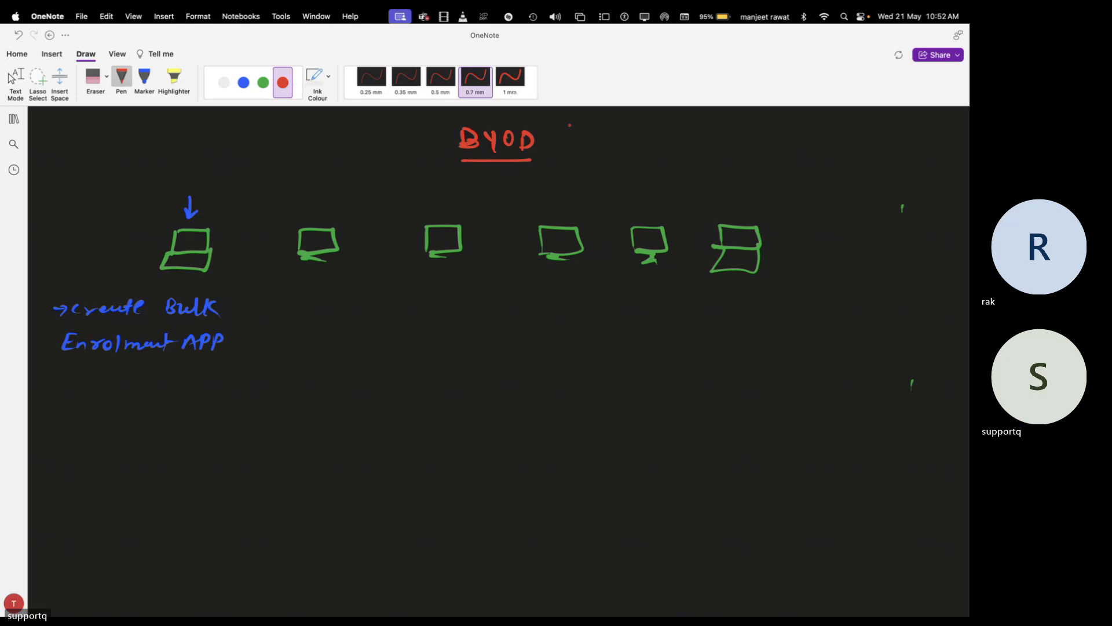
key("ctrl+Left")
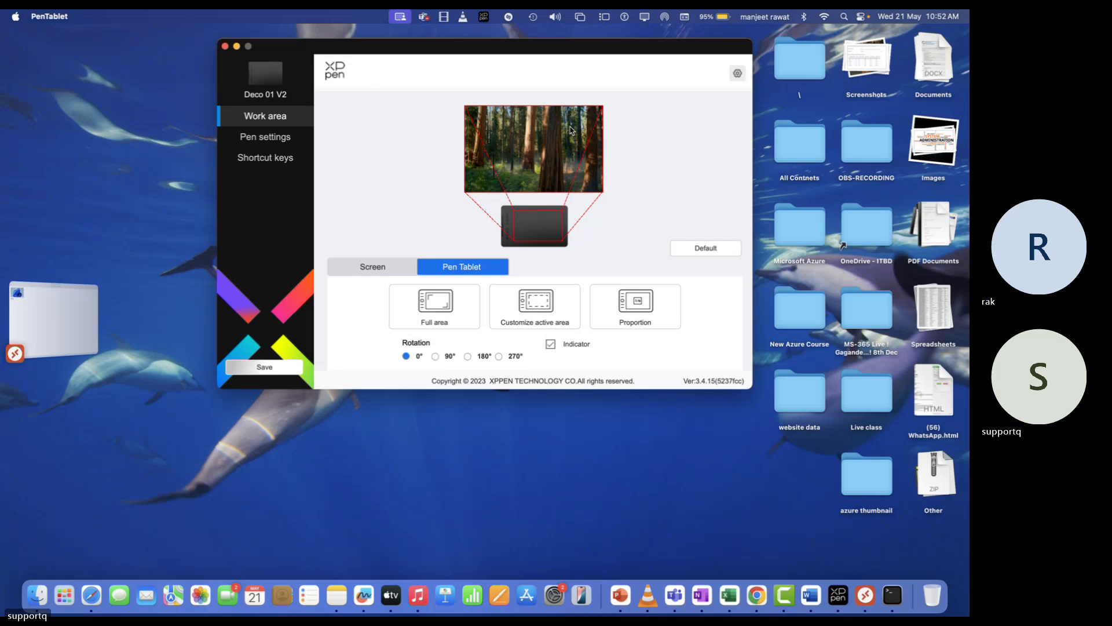
key("ctrl+Right")
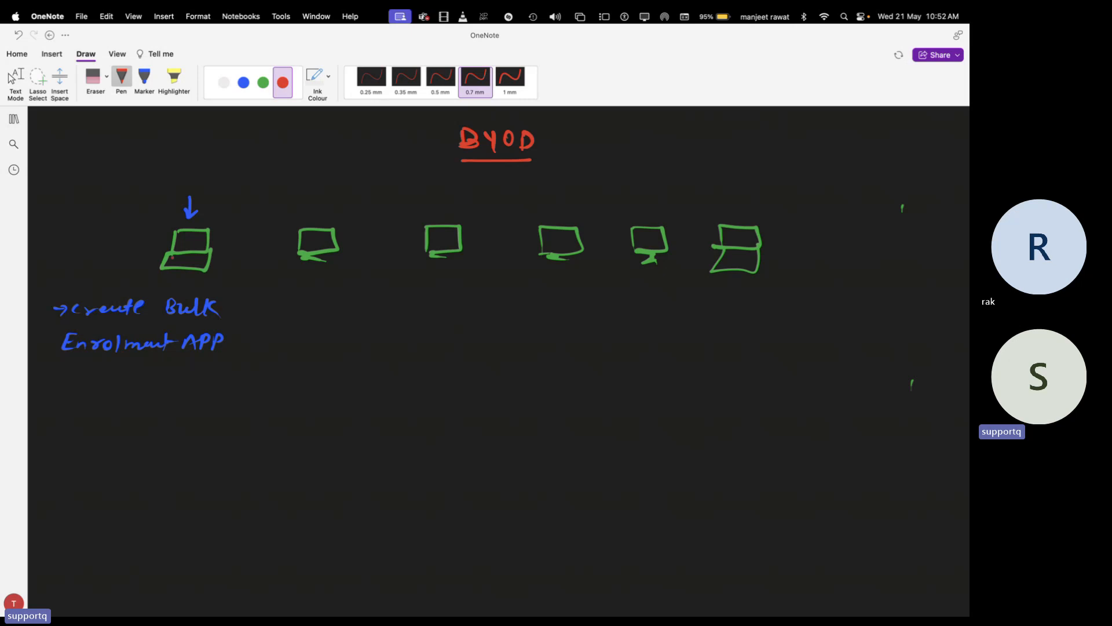
In blue ink, handwrite an arrowed note 'Install 3rd party APP with Package'
left_click(223, 82)
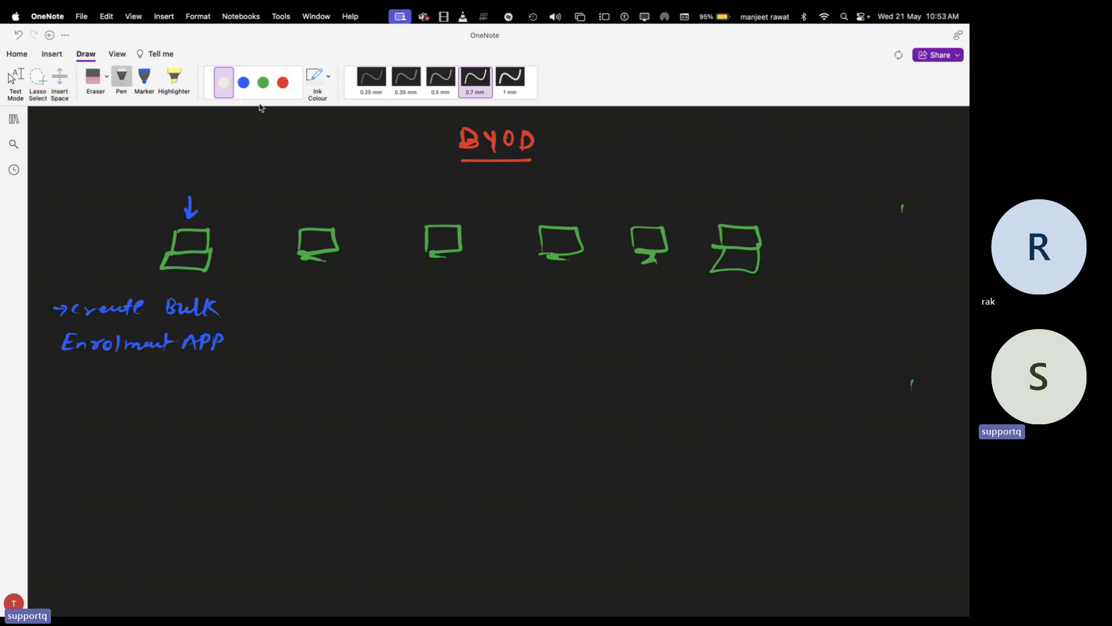
left_click(243, 82)
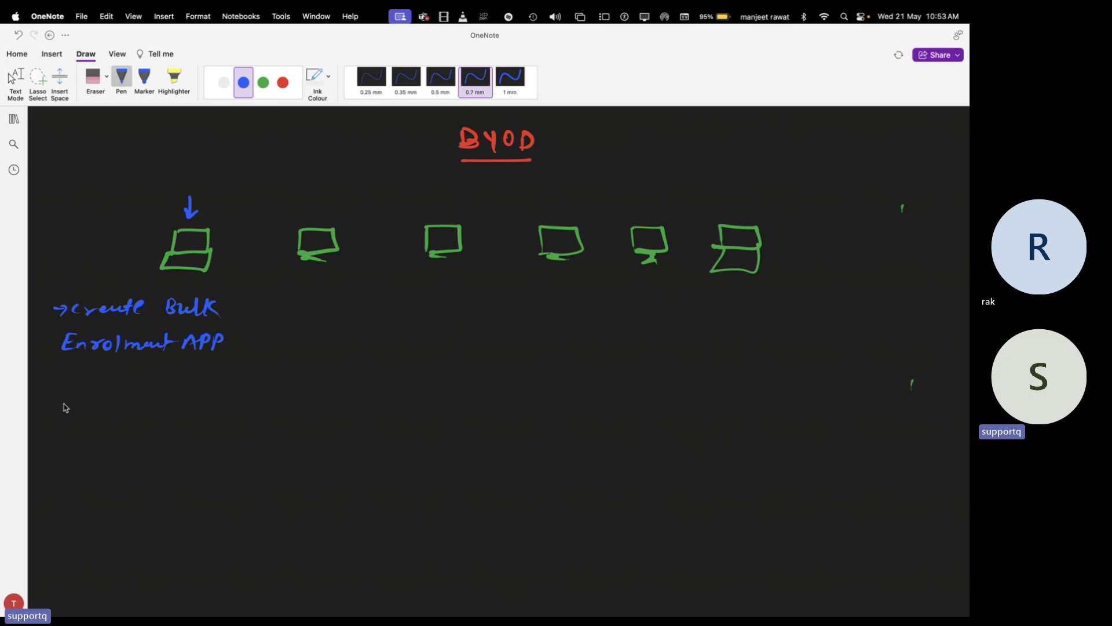
left_click_drag(51, 395, 72, 396)
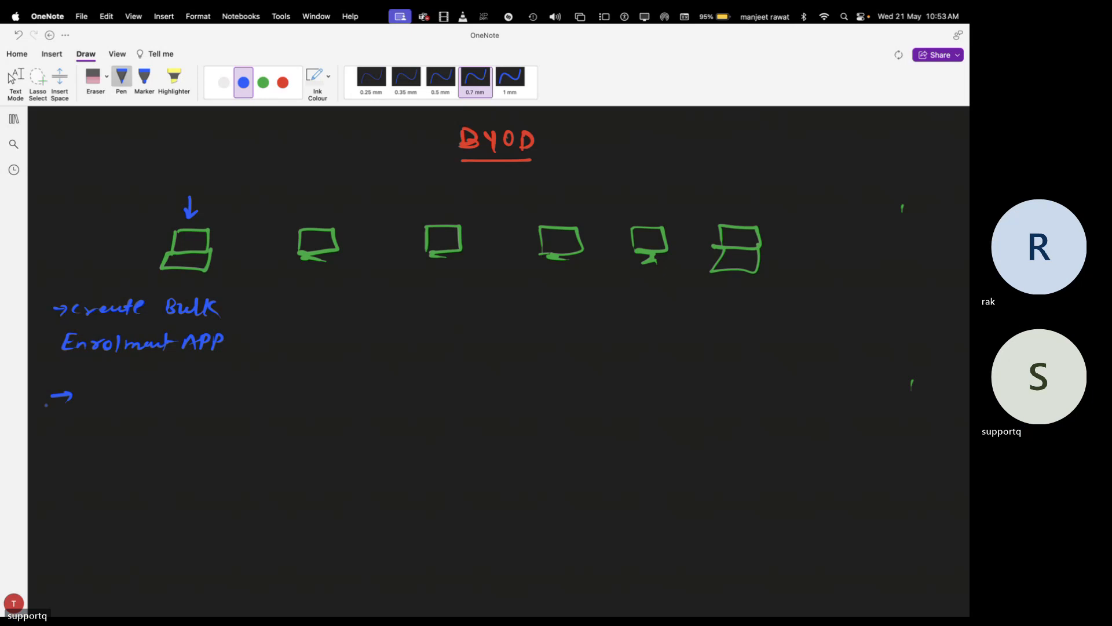
mouse_move(81, 388)
left_mouse_down()
mouse_move(82, 403)
mouse_move(101, 399)
left_mouse_up()
left_click_drag(111, 393, 117, 401)
left_click_drag(114, 391, 143, 399)
mouse_move(148, 381)
left_mouse_down()
mouse_move(153, 399)
mouse_move(198, 388)
mouse_move(227, 401)
left_mouse_up()
left_click(207, 394)
left_click_drag(229, 385, 249, 397)
left_click_drag(253, 389, 277, 387)
mouse_move(277, 388)
left_mouse_down()
mouse_move(284, 402)
mouse_move(311, 392)
left_mouse_up()
left_click_drag(317, 387, 316, 399)
left_click_drag(316, 386, 328, 402)
mouse_move(328, 388)
left_mouse_down()
mouse_move(371, 396)
mouse_move(381, 387)
left_mouse_up()
mouse_move(382, 387)
left_mouse_down()
mouse_move(385, 398)
mouse_move(399, 386)
left_mouse_up()
mouse_move(396, 381)
left_mouse_down()
mouse_move(408, 400)
mouse_move(474, 398)
mouse_move(488, 409)
mouse_move(474, 418)
left_mouse_up()
left_click_drag(494, 401, 499, 392)
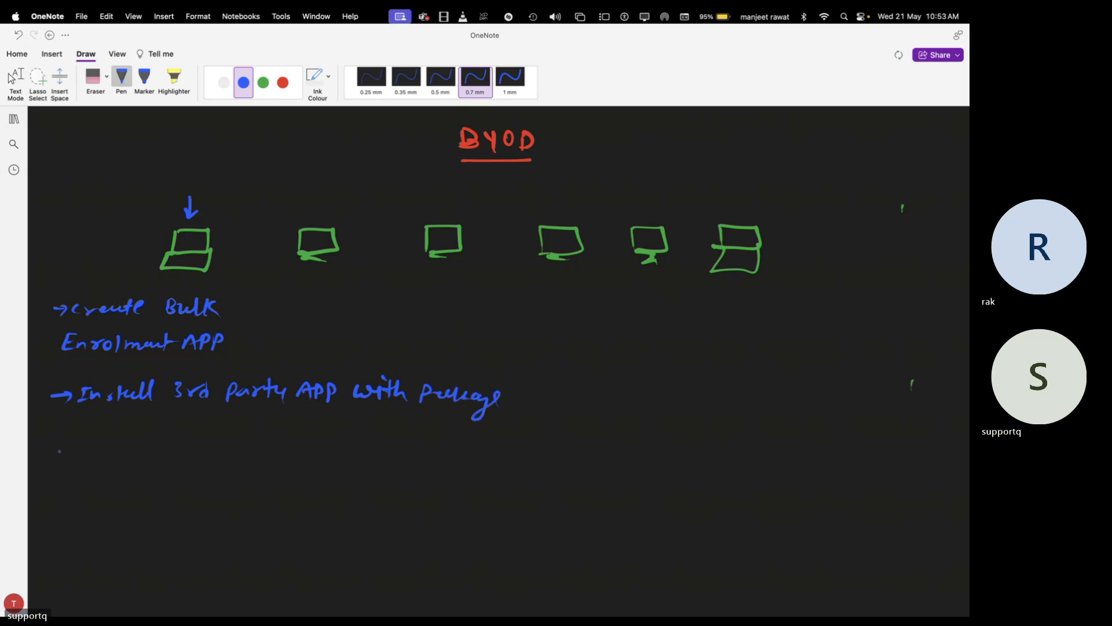
Handwrite a second arrowed blue note 'Provide Basic Information' below it
left_click_drag(52, 440, 86, 439)
left_click_drag(89, 445, 130, 436)
mouse_move(135, 439)
left_mouse_down()
mouse_move(137, 447)
mouse_move(152, 431)
mouse_move(163, 445)
mouse_move(238, 452)
left_mouse_up()
left_click(243, 444)
left_click_drag(251, 444, 314, 451)
mouse_move(319, 438)
left_mouse_down()
mouse_move(318, 450)
mouse_move(338, 455)
left_mouse_up()
left_click_drag(341, 446, 351, 443)
left_click_drag(372, 452, 452, 446)
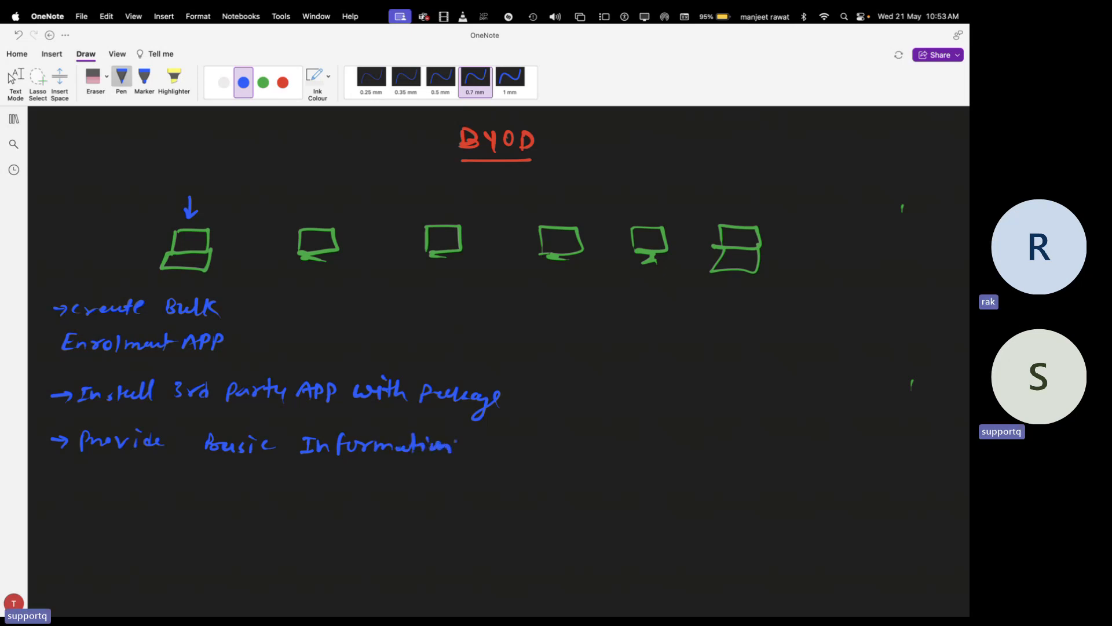
scroll(491, 382, "up", 2)
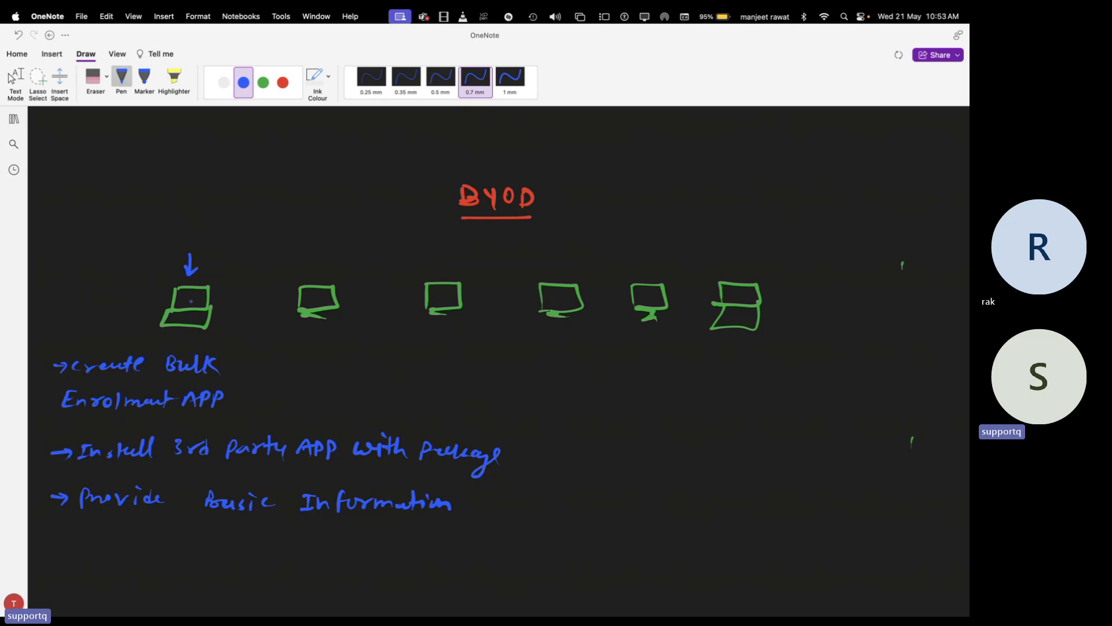
Draw a red box above the first device labelled 'Bulk Enrolment Pack', then pick white ink
left_click(283, 82)
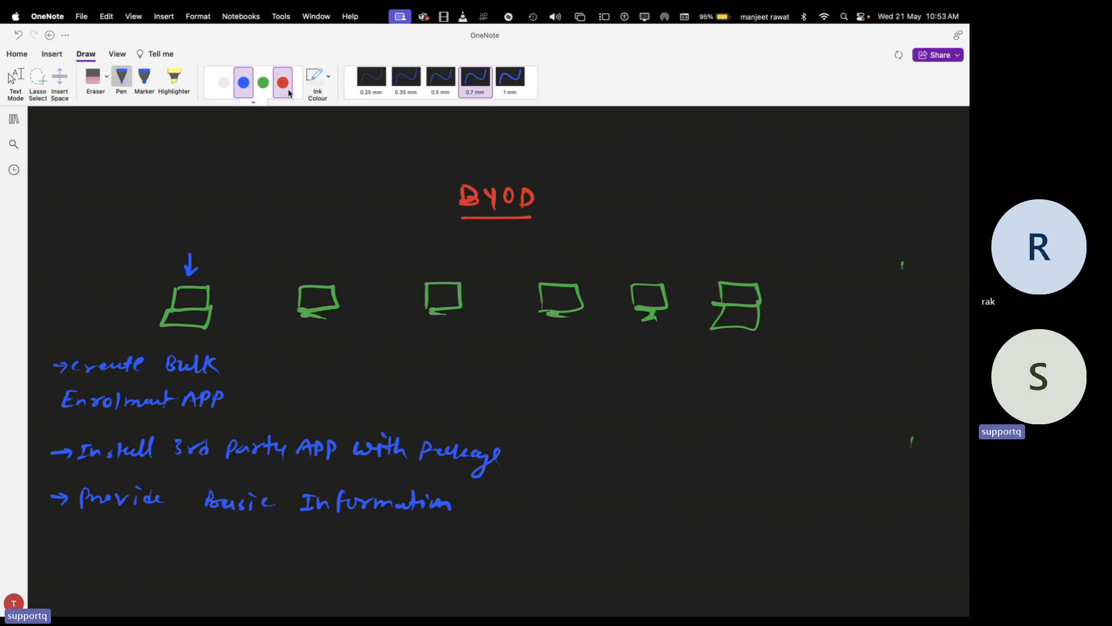
mouse_move(176, 229)
left_mouse_down()
mouse_move(176, 209)
mouse_move(217, 209)
mouse_move(176, 230)
left_mouse_up()
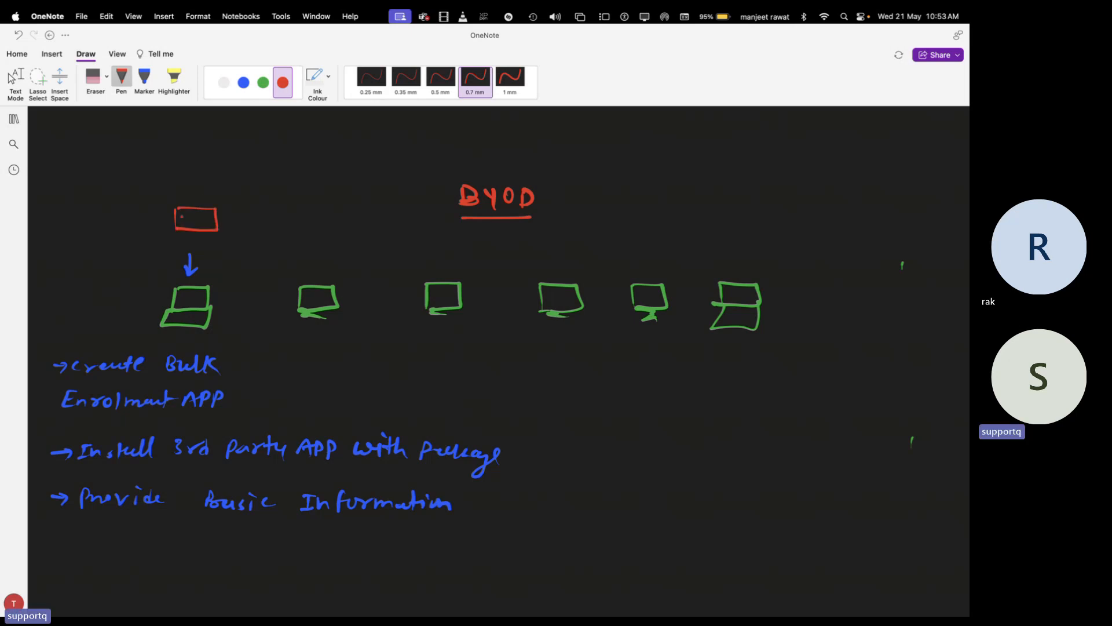
mouse_move(168, 184)
left_mouse_down()
mouse_move(177, 195)
mouse_move(287, 197)
mouse_move(292, 184)
mouse_move(294, 199)
mouse_move(307, 183)
mouse_move(363, 202)
left_mouse_up()
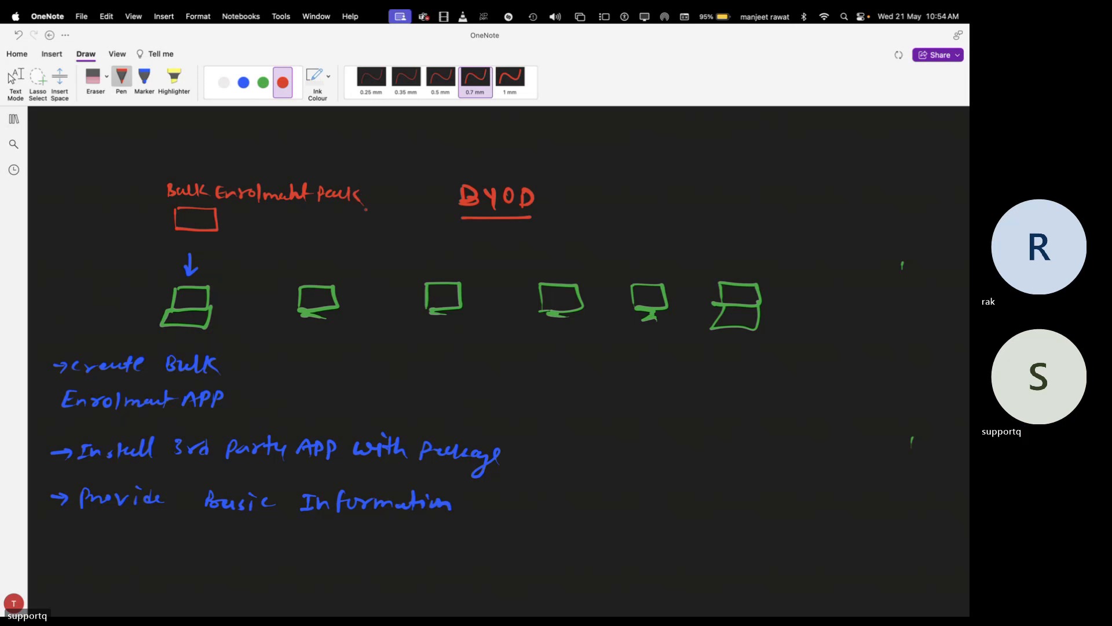
left_click(263, 82)
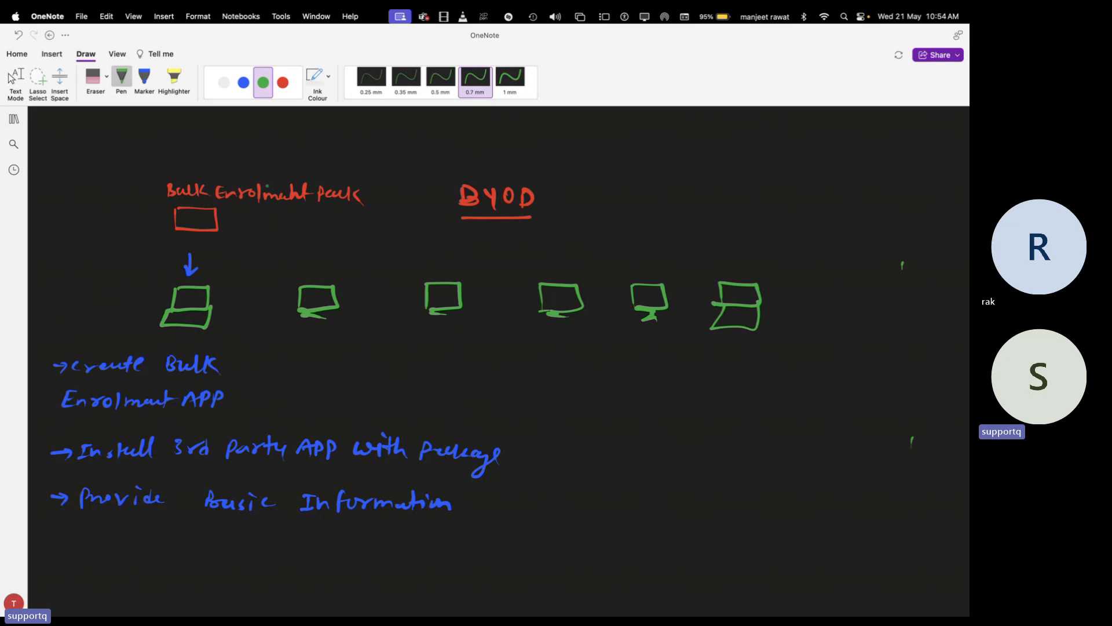
left_click(223, 82)
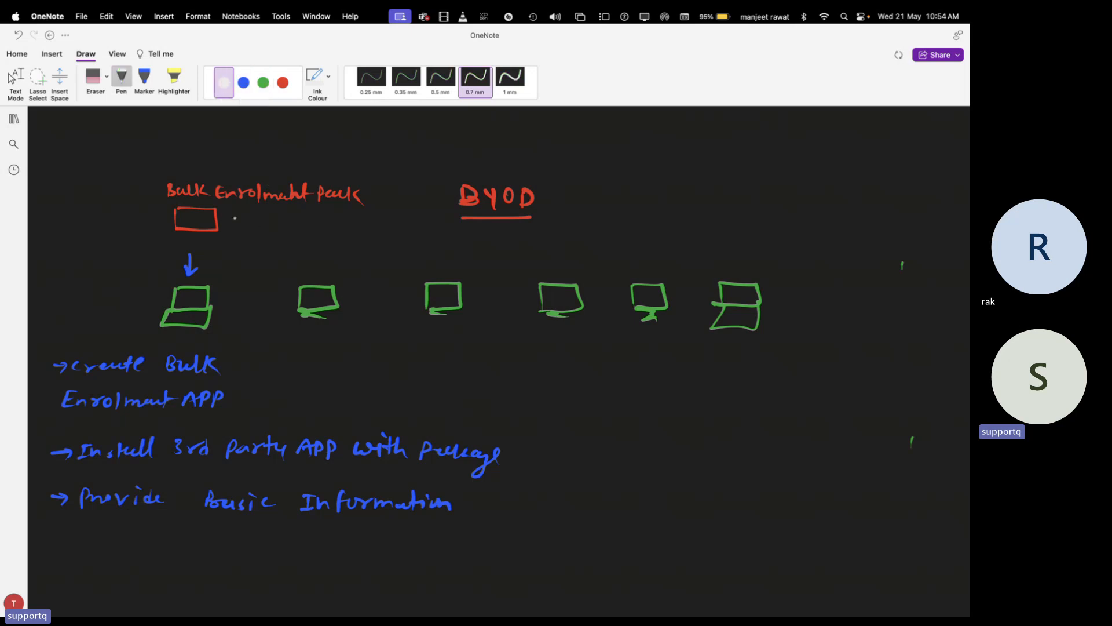
Draw white curved arrows from the red box out to the second through sixth devices
mouse_move(227, 215)
left_mouse_down()
mouse_move(308, 243)
mouse_move(312, 270)
mouse_move(320, 265)
left_mouse_up()
mouse_move(301, 217)
left_mouse_down()
mouse_move(442, 241)
mouse_move(438, 271)
mouse_move(460, 231)
mouse_move(560, 282)
mouse_move(563, 269)
mouse_move(644, 242)
mouse_move(648, 278)
left_mouse_up()
left_click_drag(648, 278, 752, 267)
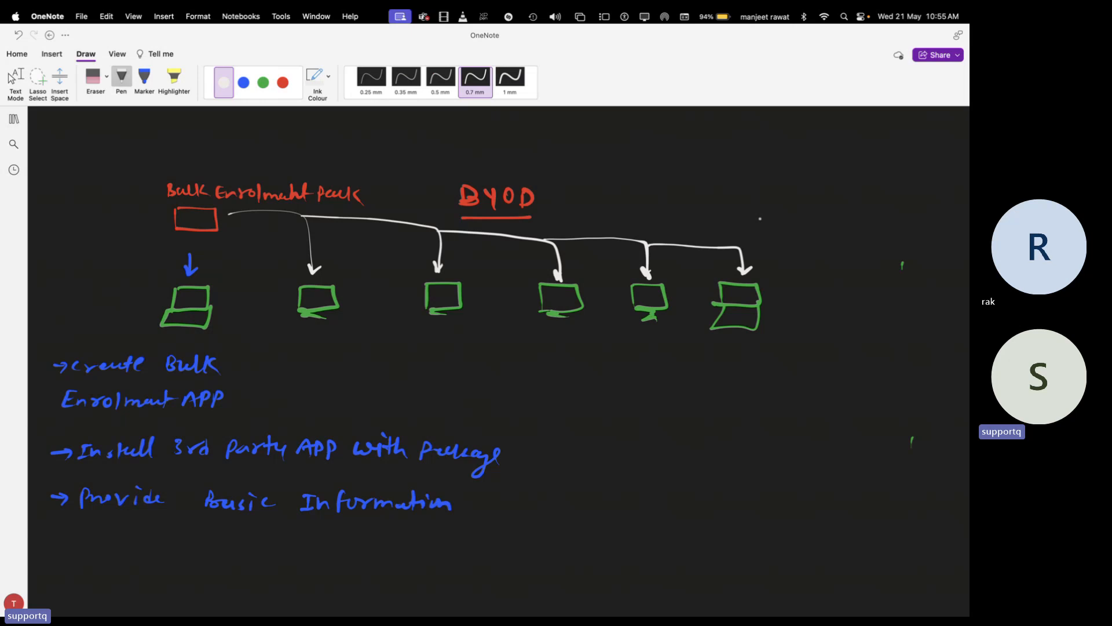
Return to the remote Windows session and launch Microsoft Store from Start search
key("ctrl+Left")
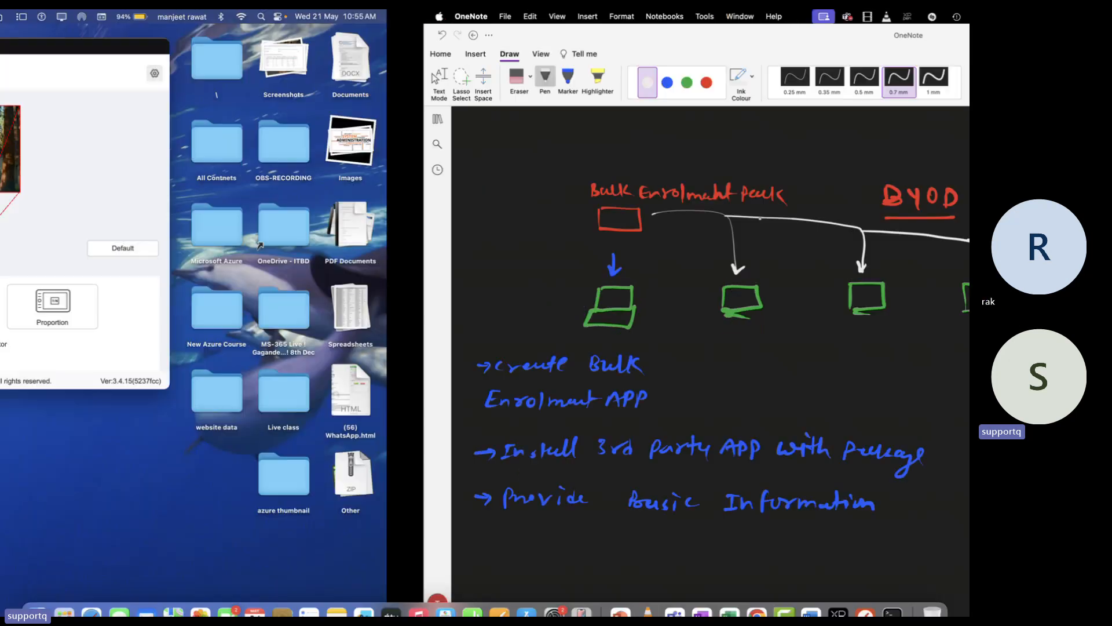
key("ctrl+Right")
key("ctrl+Right")
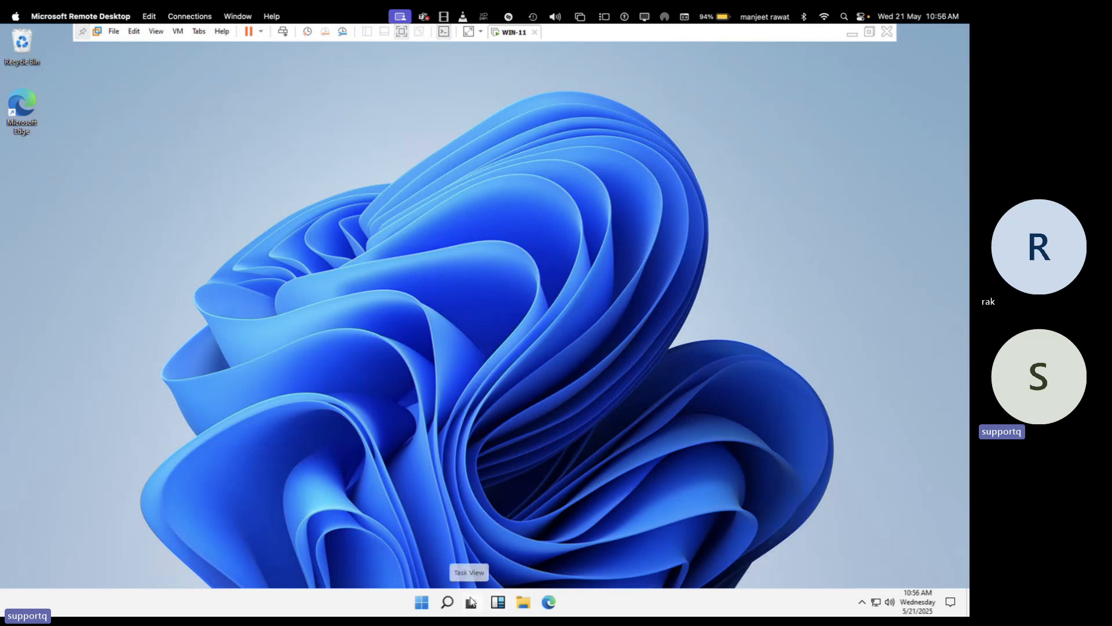
left_click(447, 603)
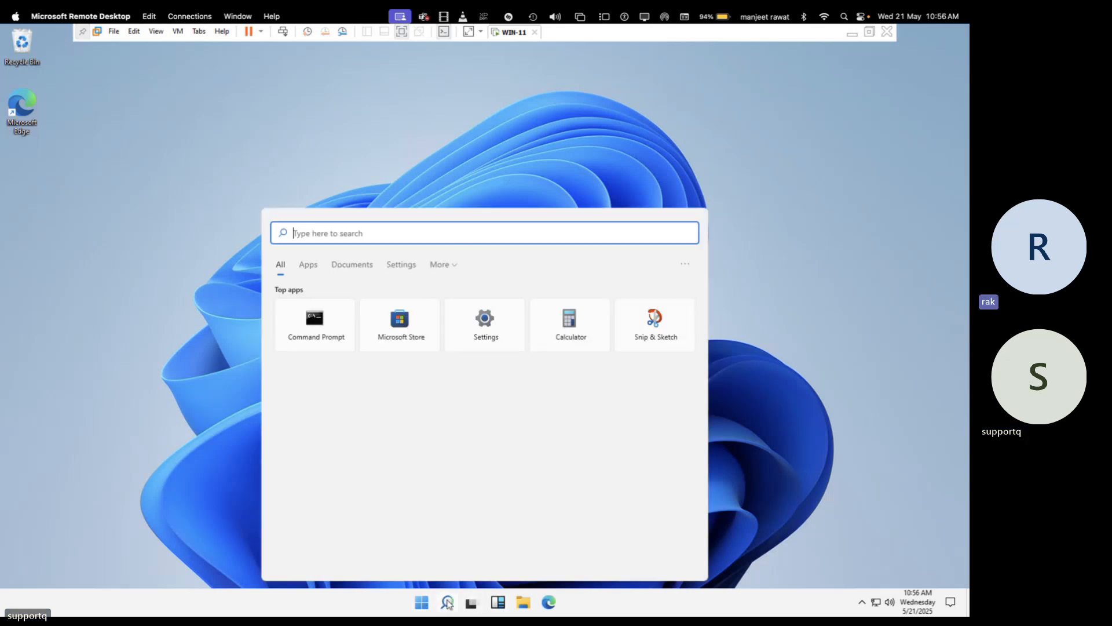
left_click(415, 320)
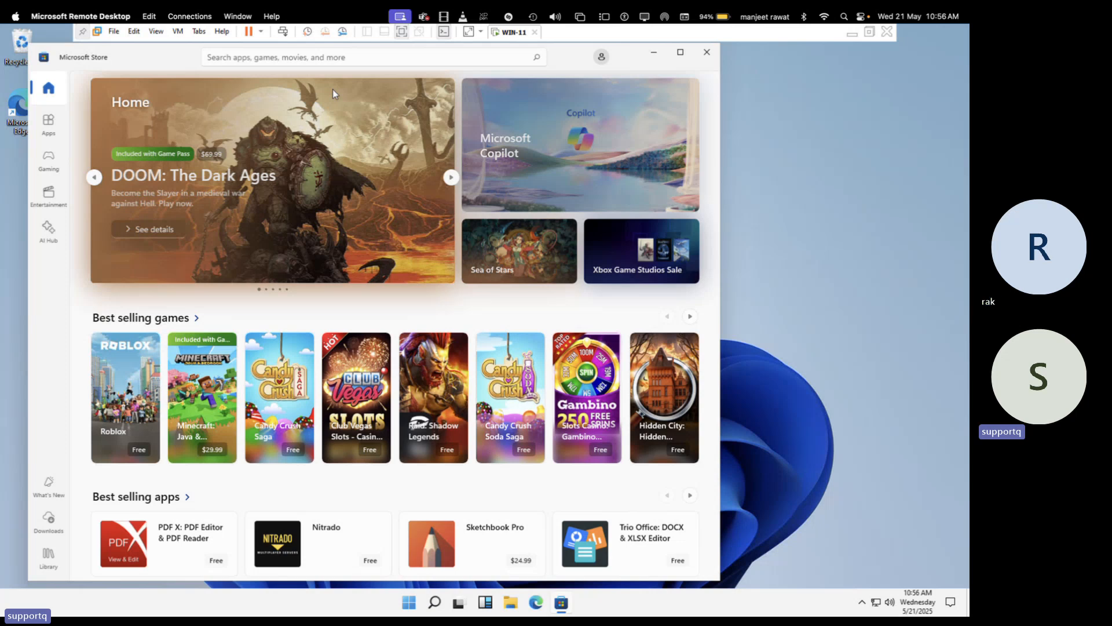
Search the Store for 'windows configuration designer' and open it from the result
left_click(303, 57)
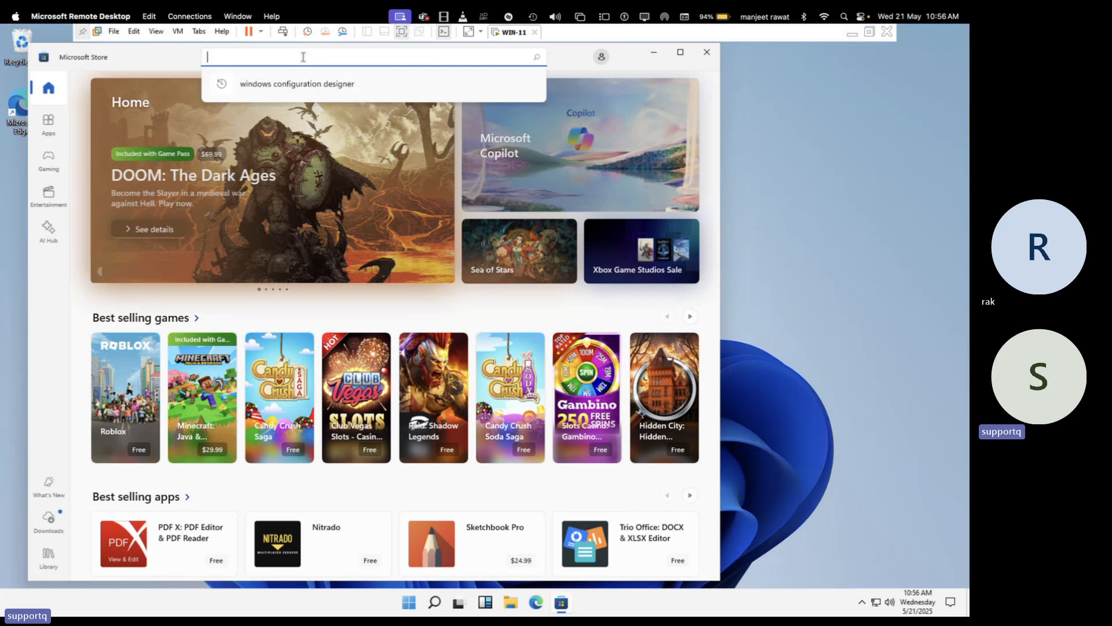
left_click(302, 83)
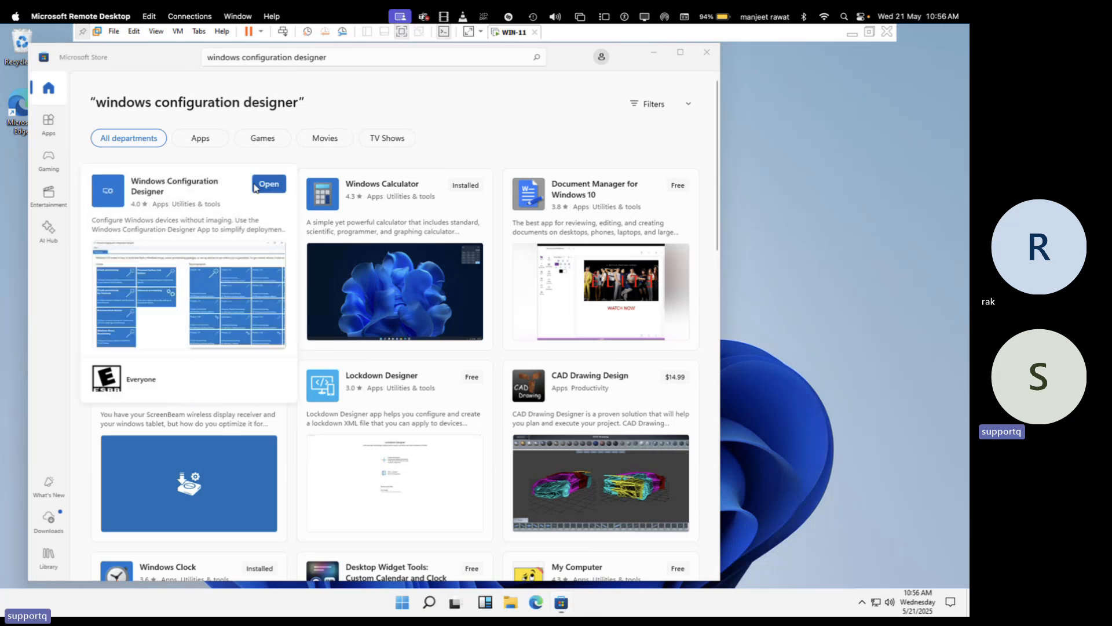
left_click(255, 188)
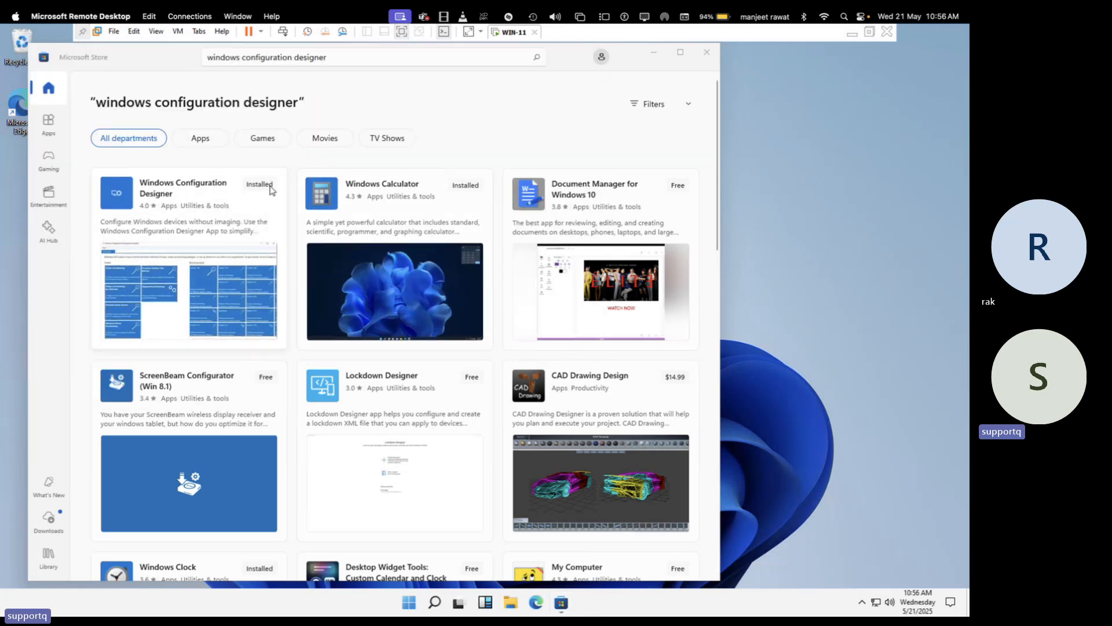
left_click(262, 189)
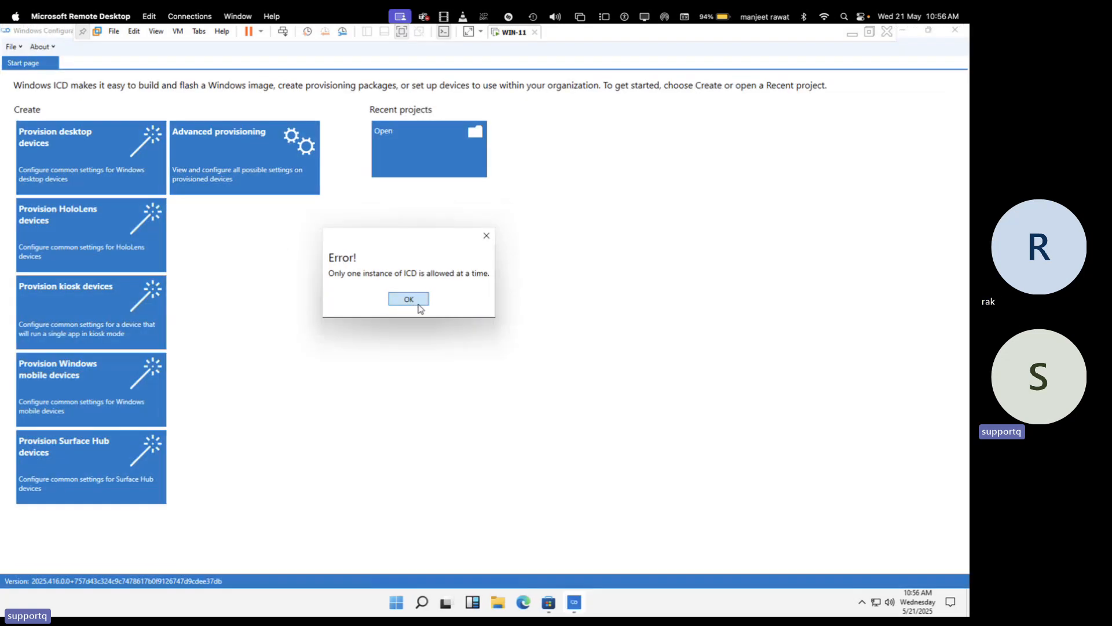
Click OK on the one-instance error and close the Microsoft Store window
left_click(418, 306)
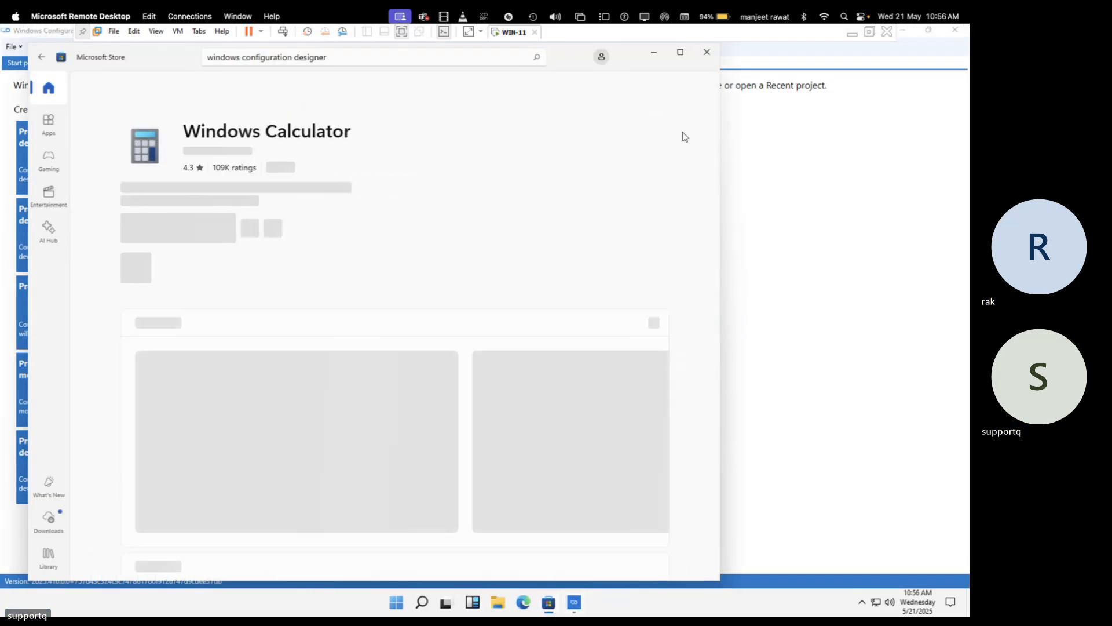
left_click(707, 54)
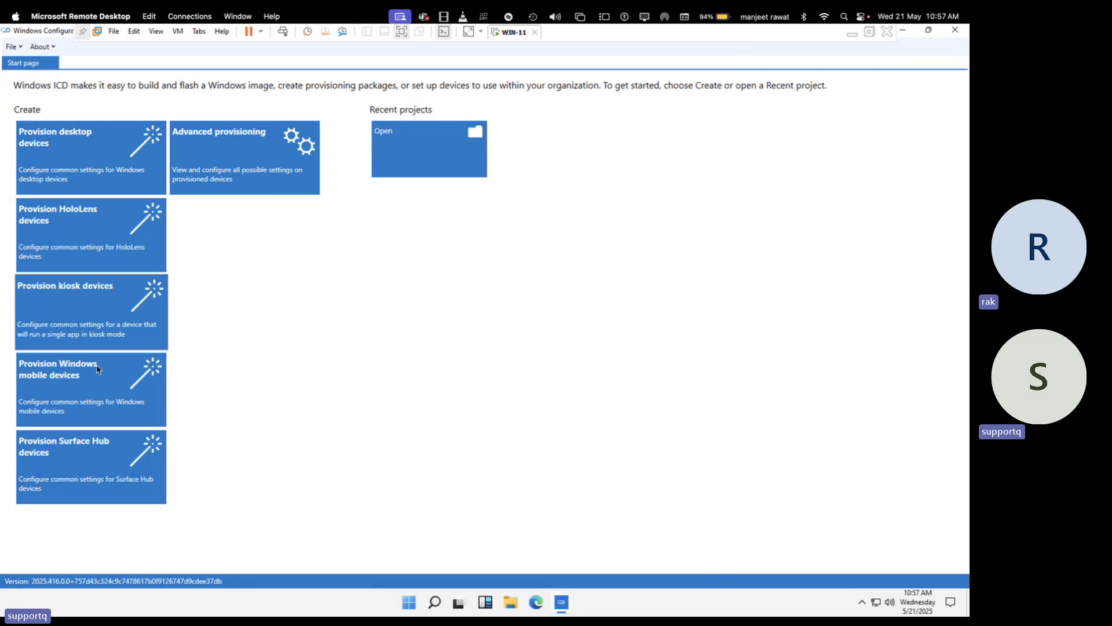
Start a Provision desktop devices project named 'Bulk-Enrolment'
left_click(64, 143)
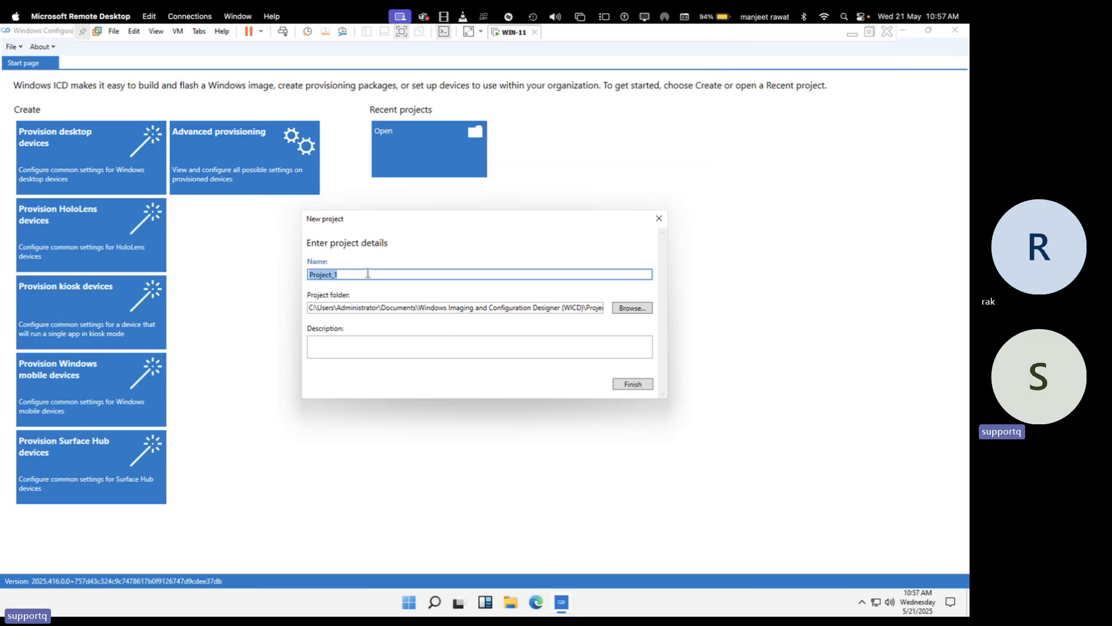
type("Bulk")
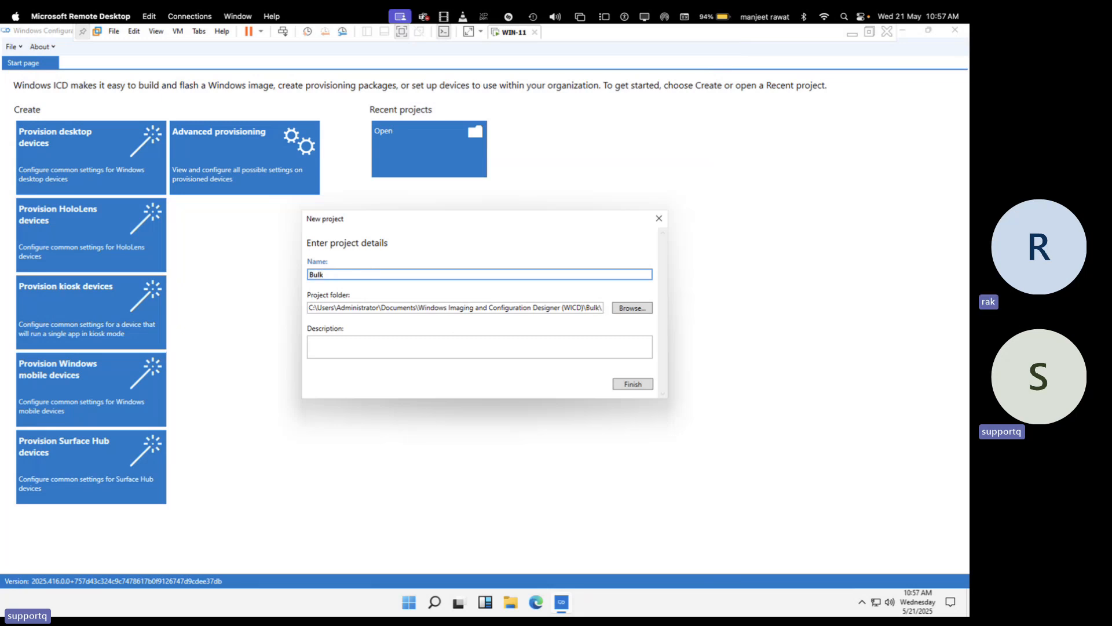
type("-Enrolment")
Set the project location to a new 'Bulk Enrolment' folder created on the Desktop
left_click(631, 309)
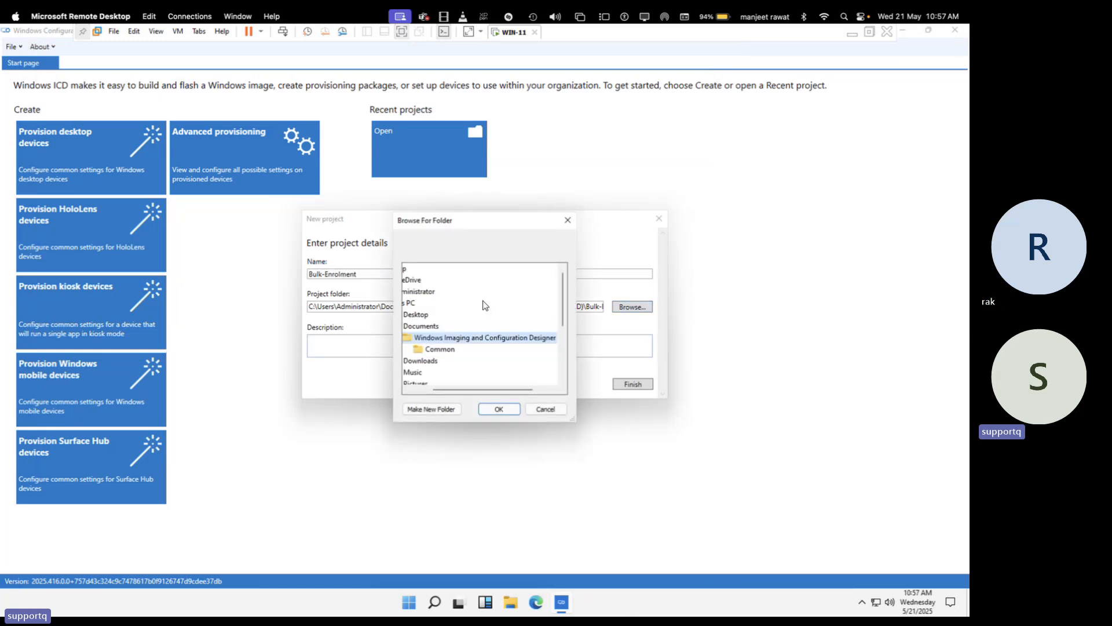
left_click(449, 317)
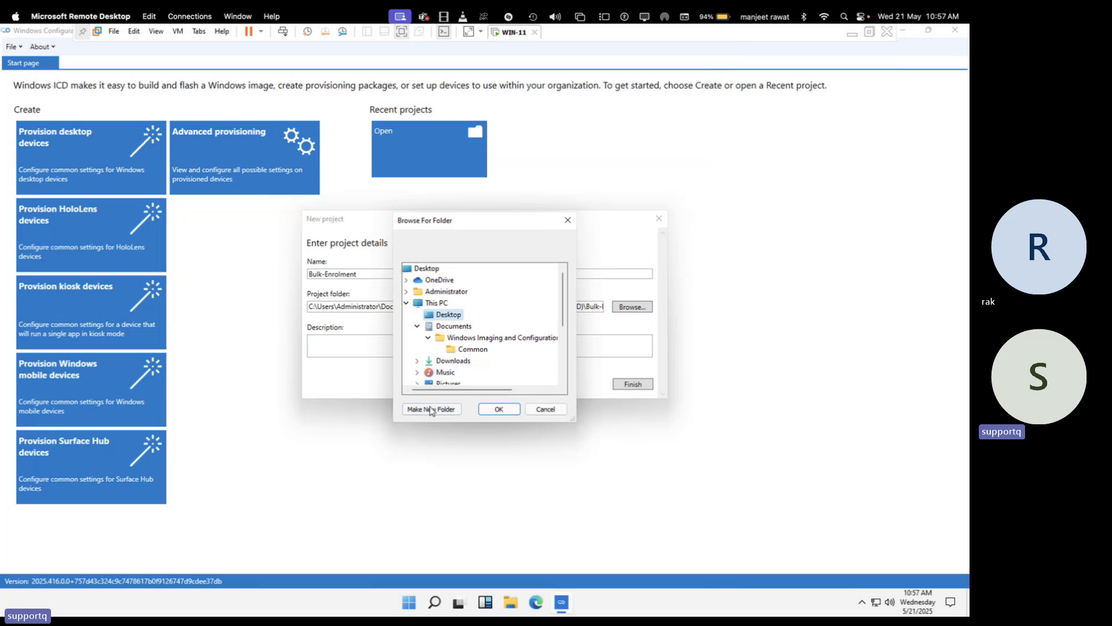
left_click(429, 411)
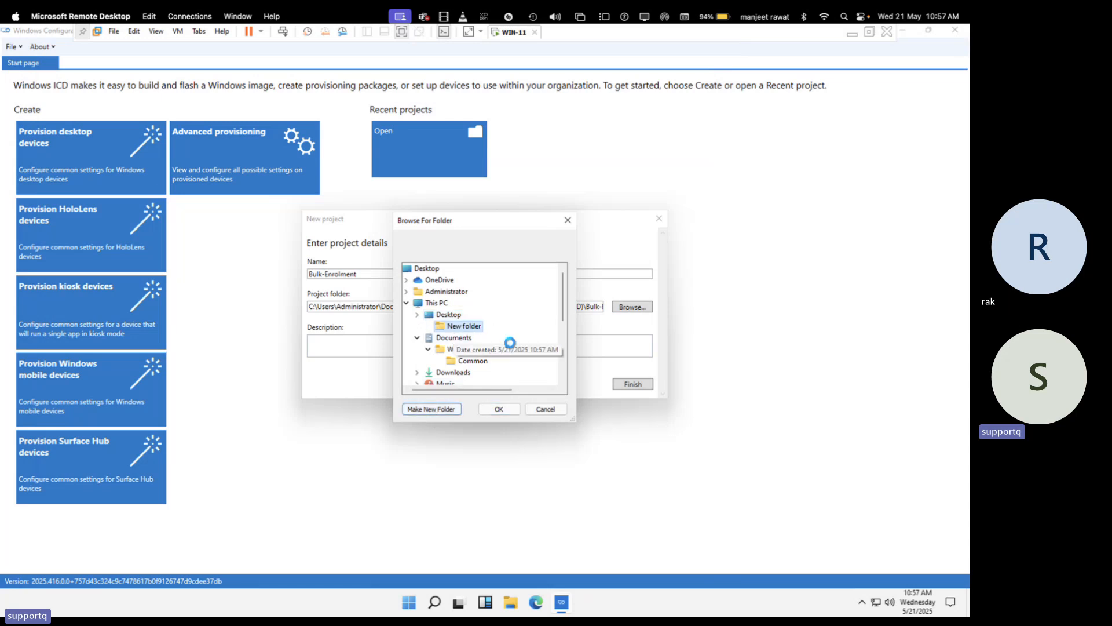
right_click(470, 327)
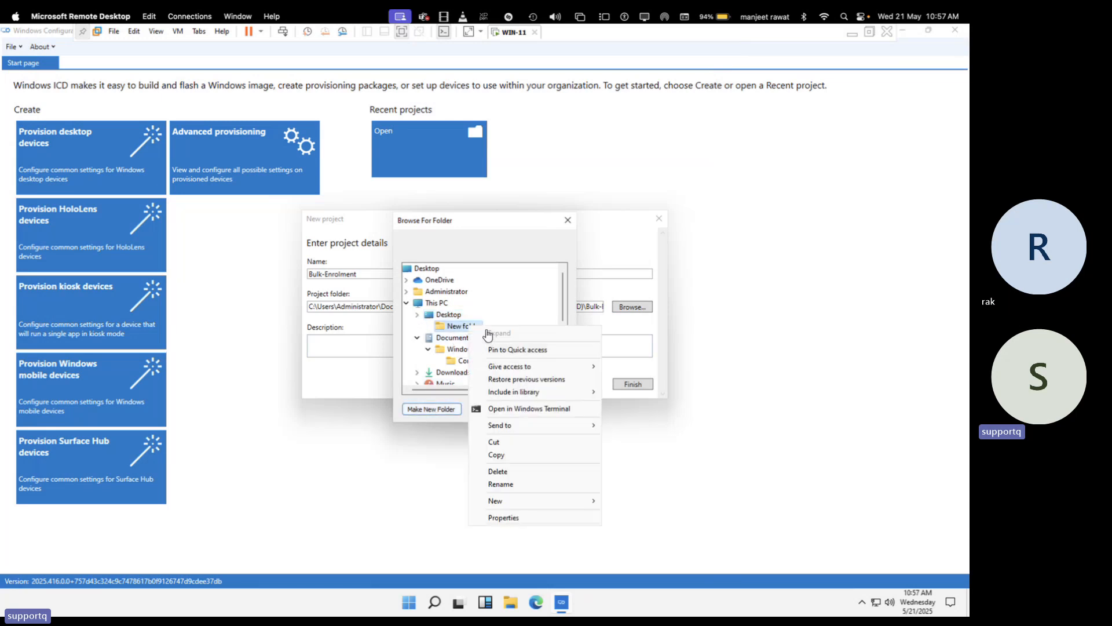
left_click(502, 485)
type("Bulk")
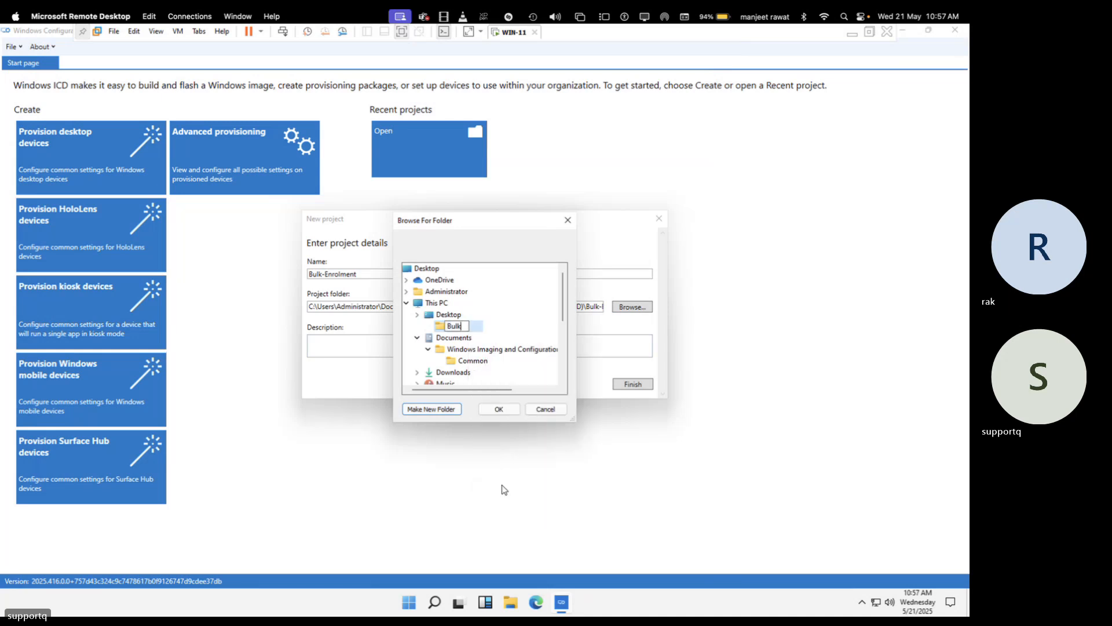
type(" Enrolment")
key("Return")
left_click(498, 409)
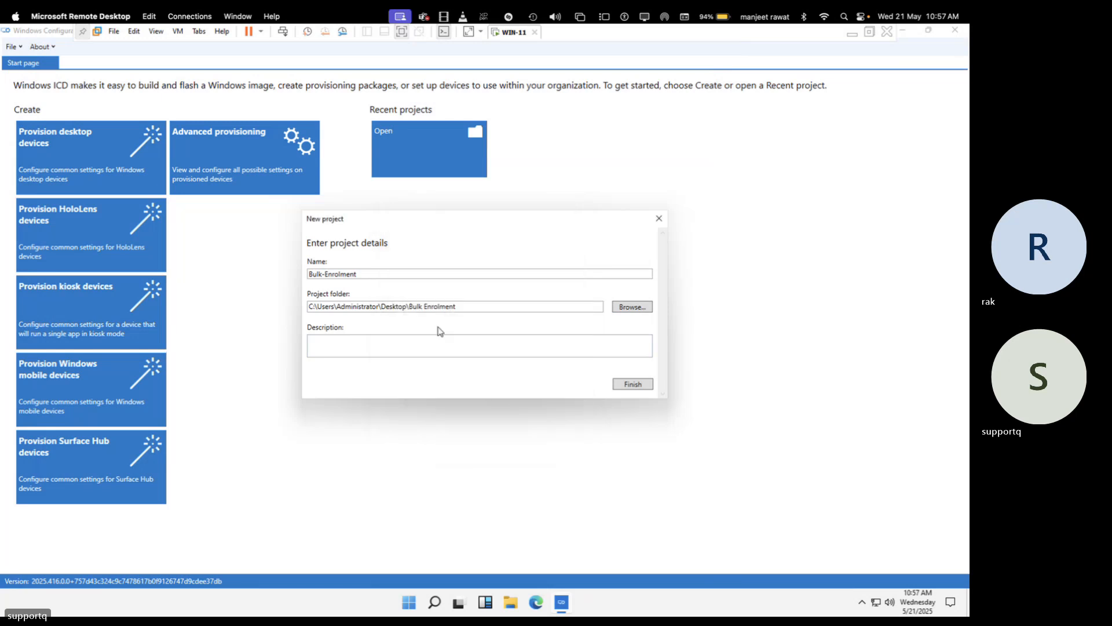
Finish the project, check the Device name examples, and click into the blank name field
left_click(633, 384)
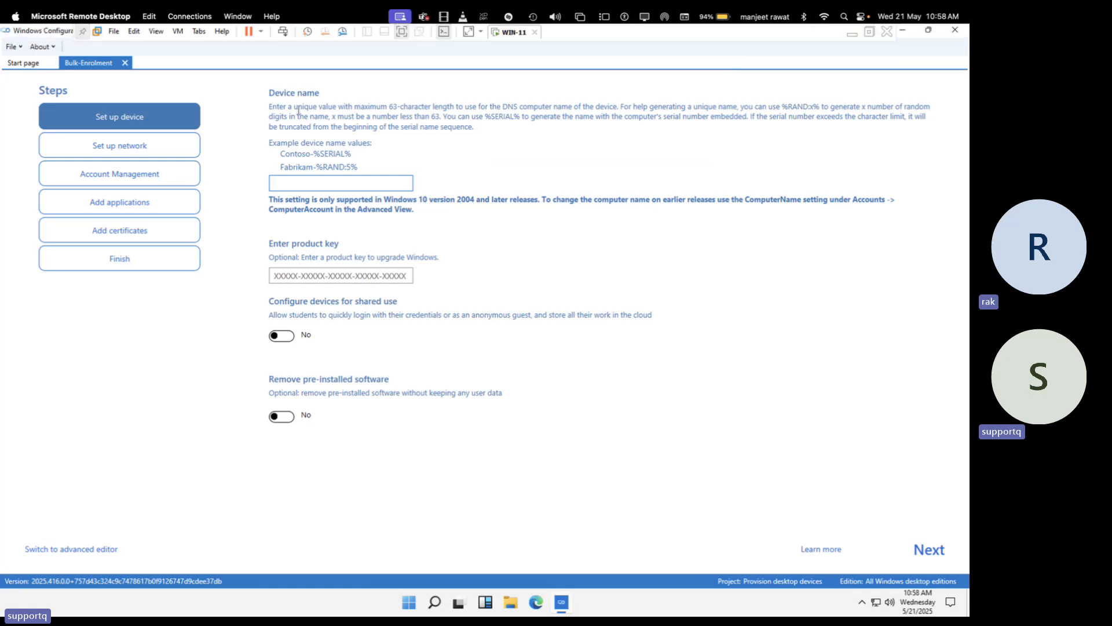
left_click_drag(309, 154, 373, 153)
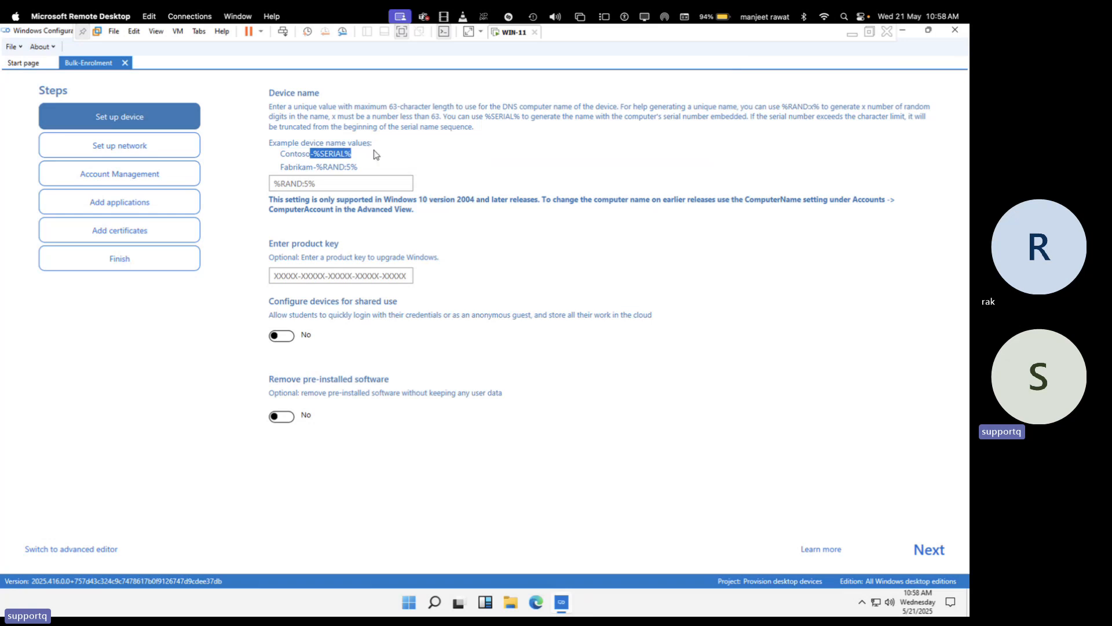
left_click(323, 166)
left_click(301, 184)
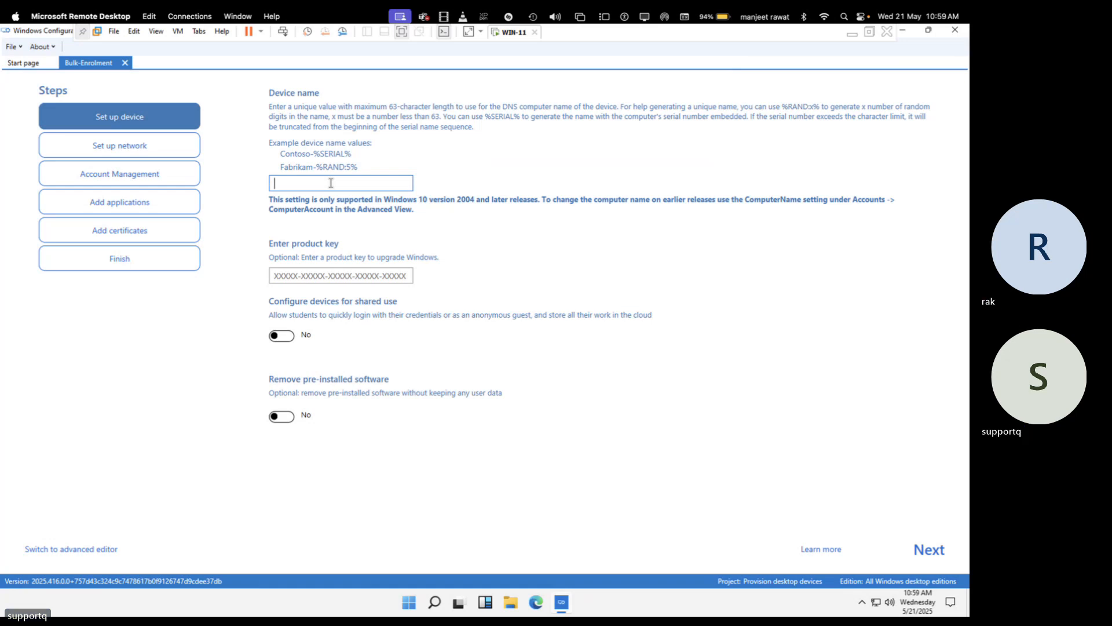
Enter DataPC-%RAND:4% as the device name, correcting the initially typed 'Data-PC'
type("Data")
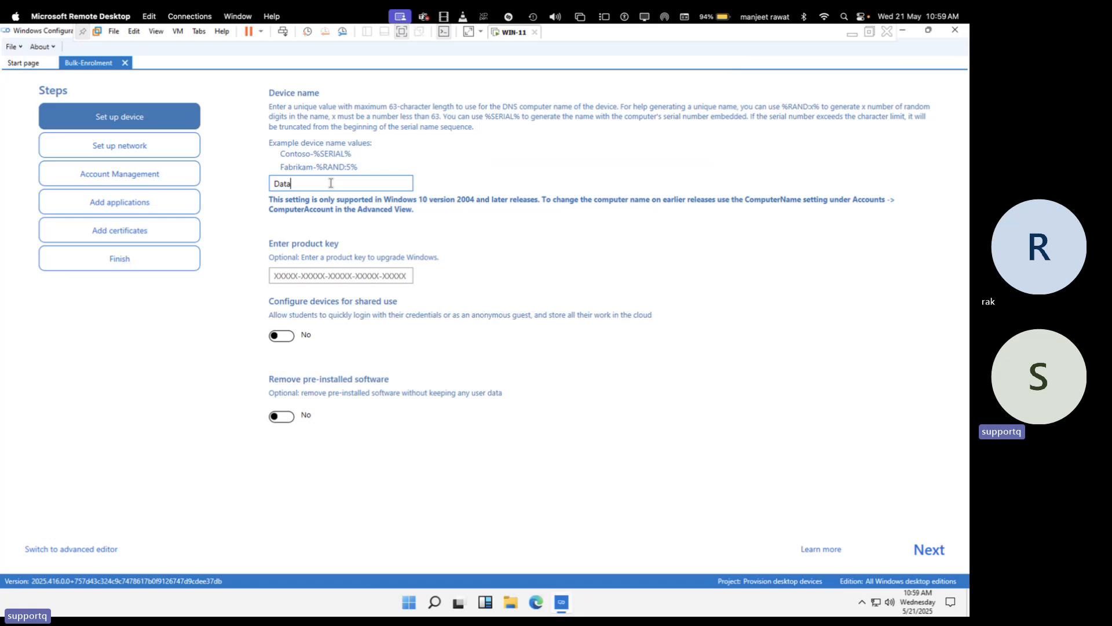
type("-PC")
key("BackSpace")
key("BackSpace")
key("BackSpace")
key("BackSpace")
key("BackSpace")
type("taPC-%")
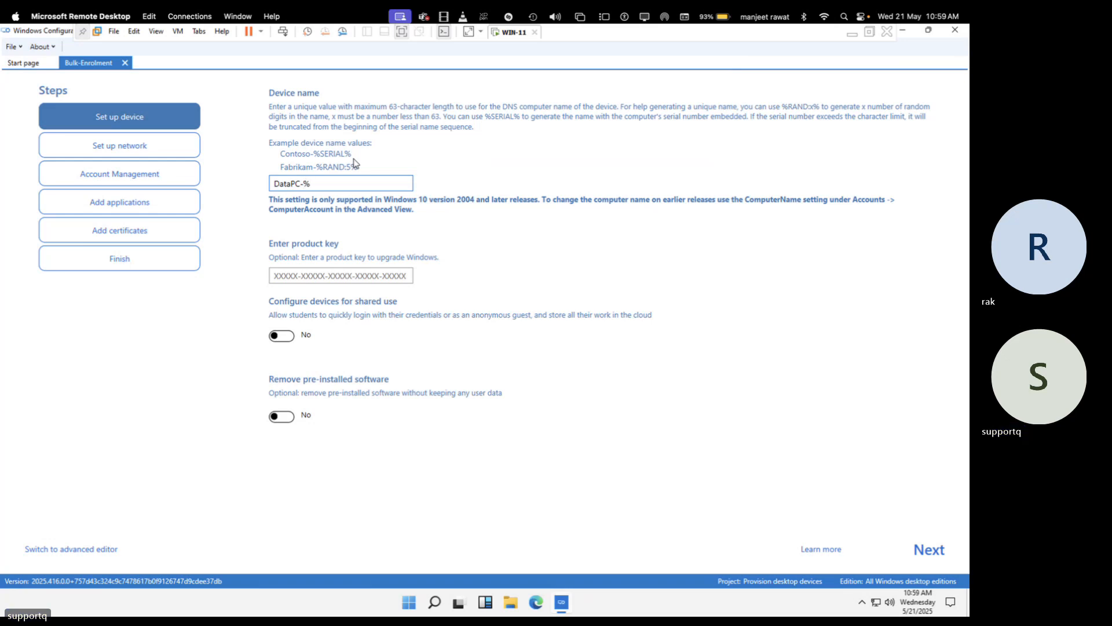
type("RAND")
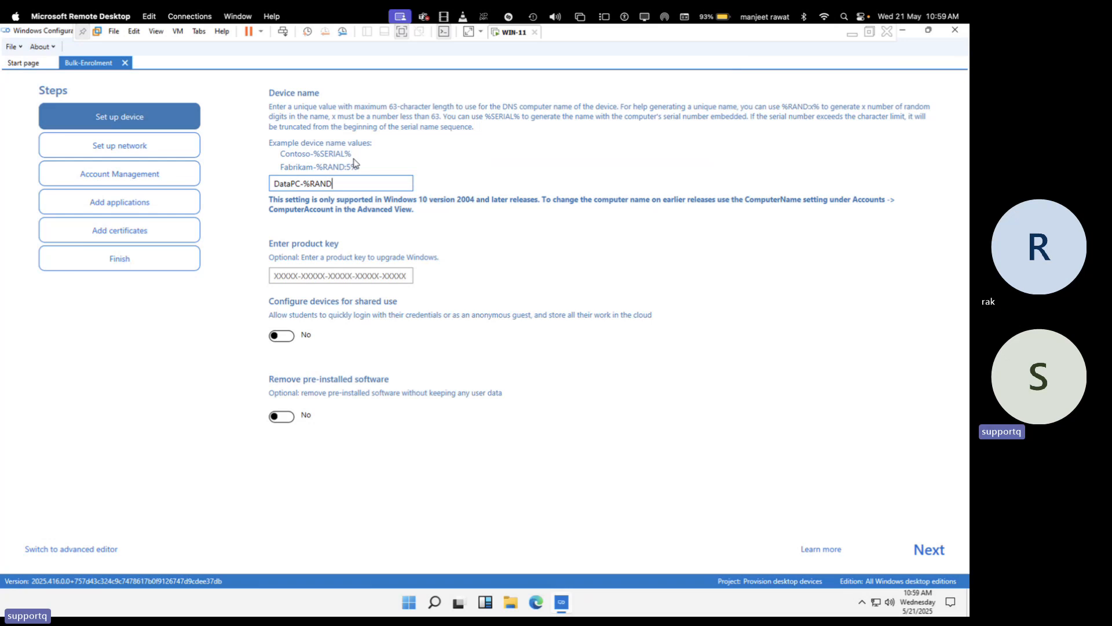
type(":4%")
Advance past Set up device, switch Wi-Fi off on Set up network, and continue to Account Management
left_click(931, 551)
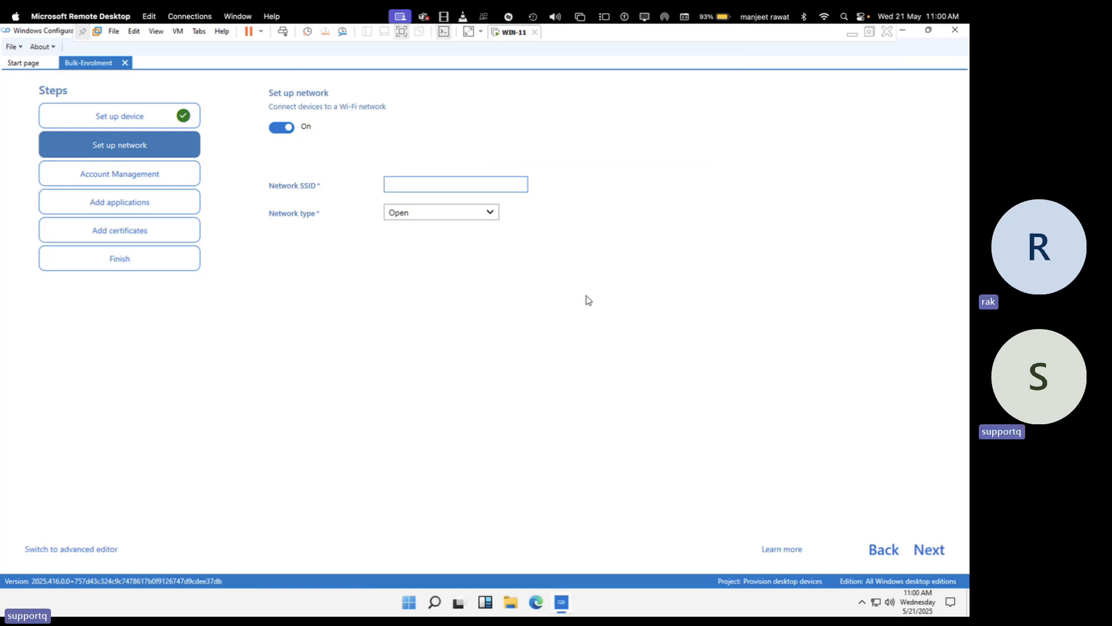
left_click(282, 137)
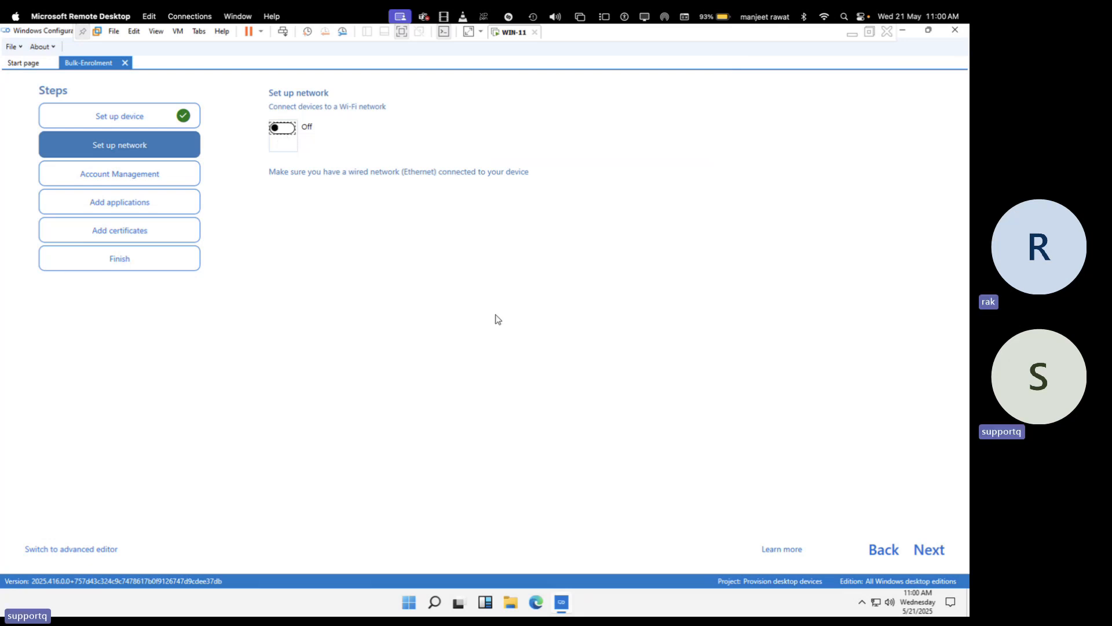
left_click(930, 558)
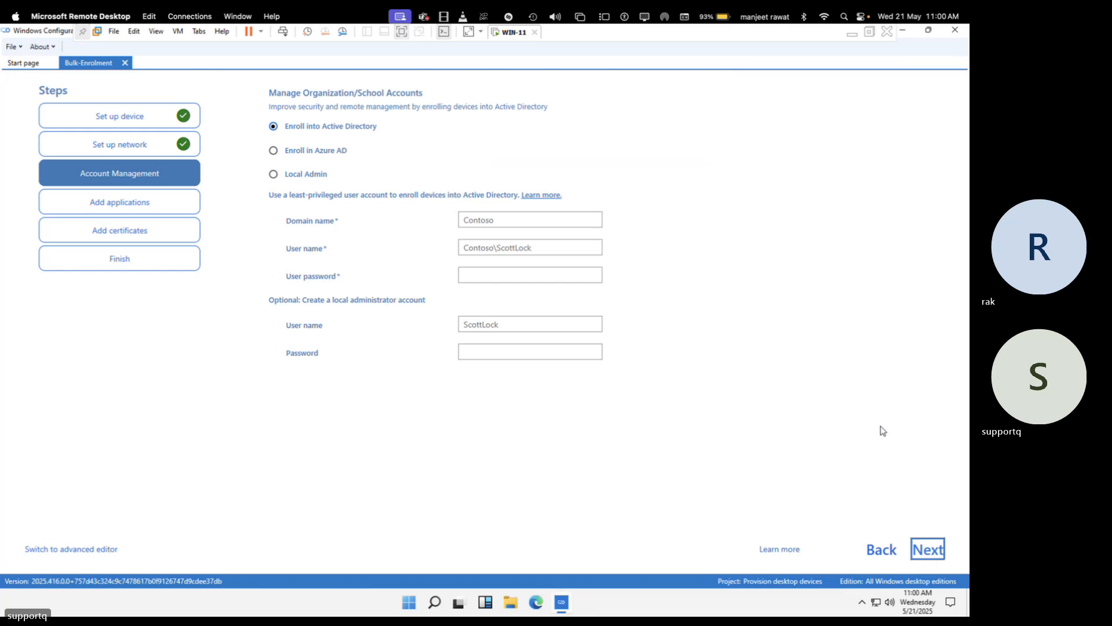
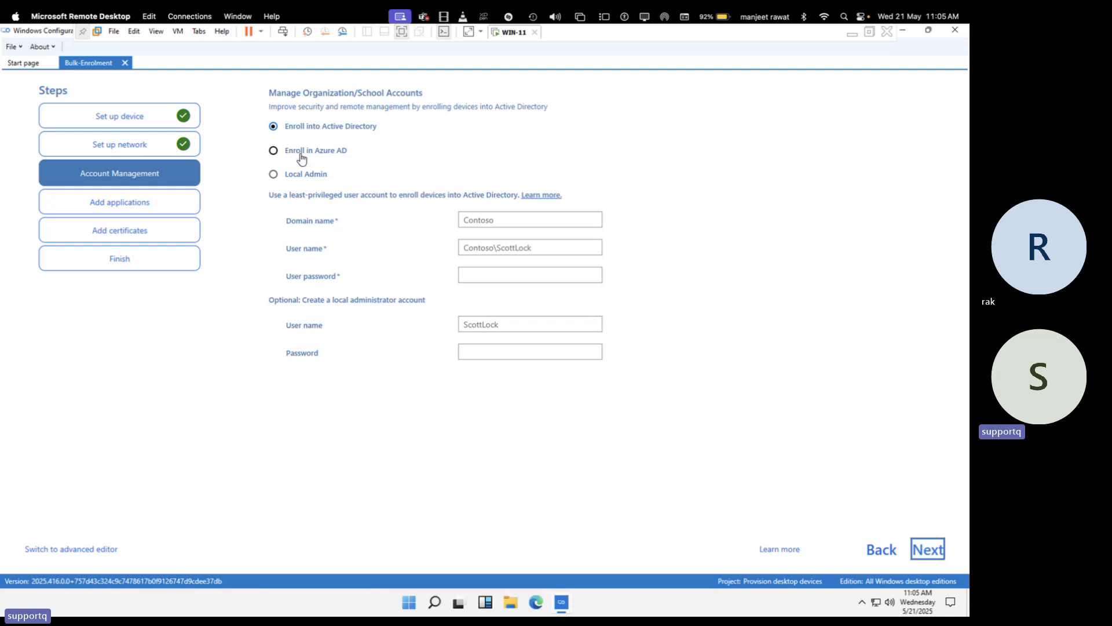
Choose Enroll in Azure AD for account management after briefly trying the Local Admin option
left_click(312, 152)
left_click(297, 176)
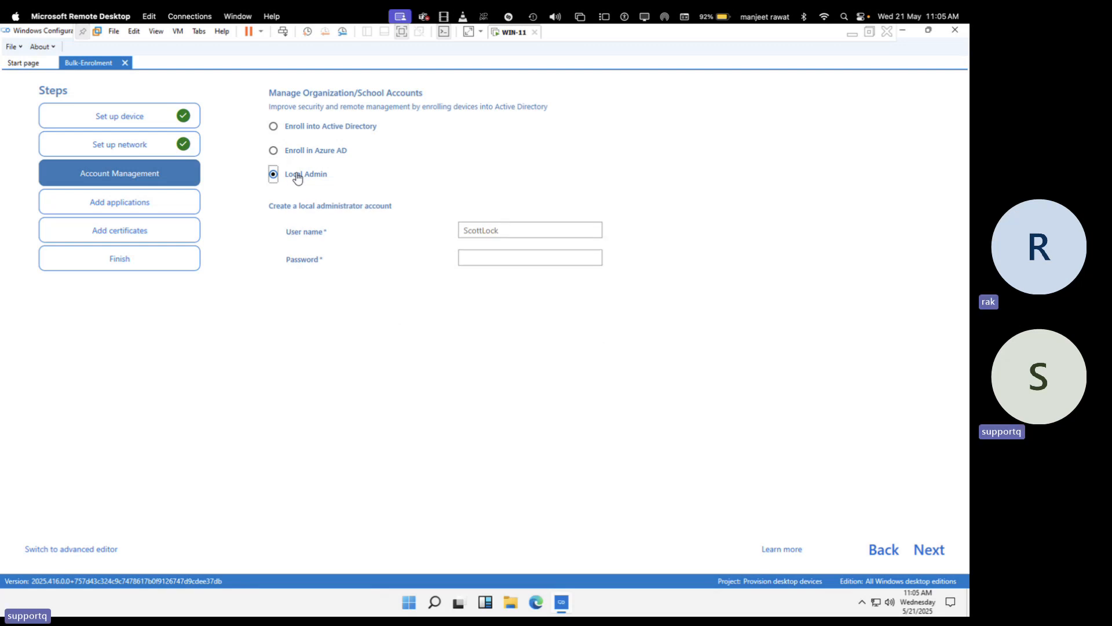
left_click(293, 152)
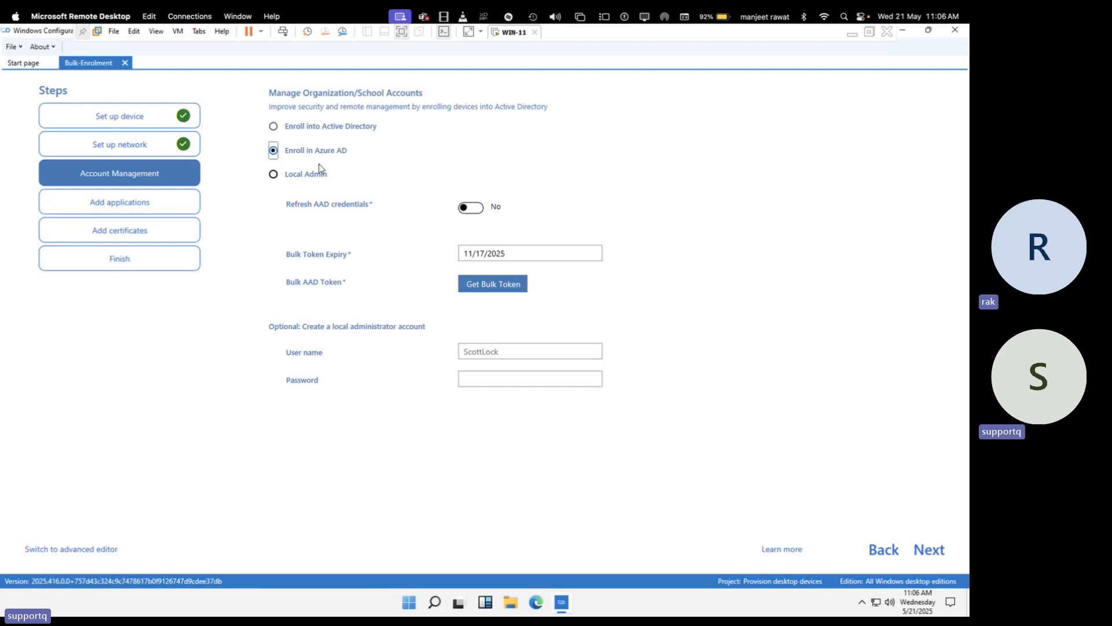
Leave the remote desktop session and bring up the Entra admin center in Chrome
key("ctrl+Left")
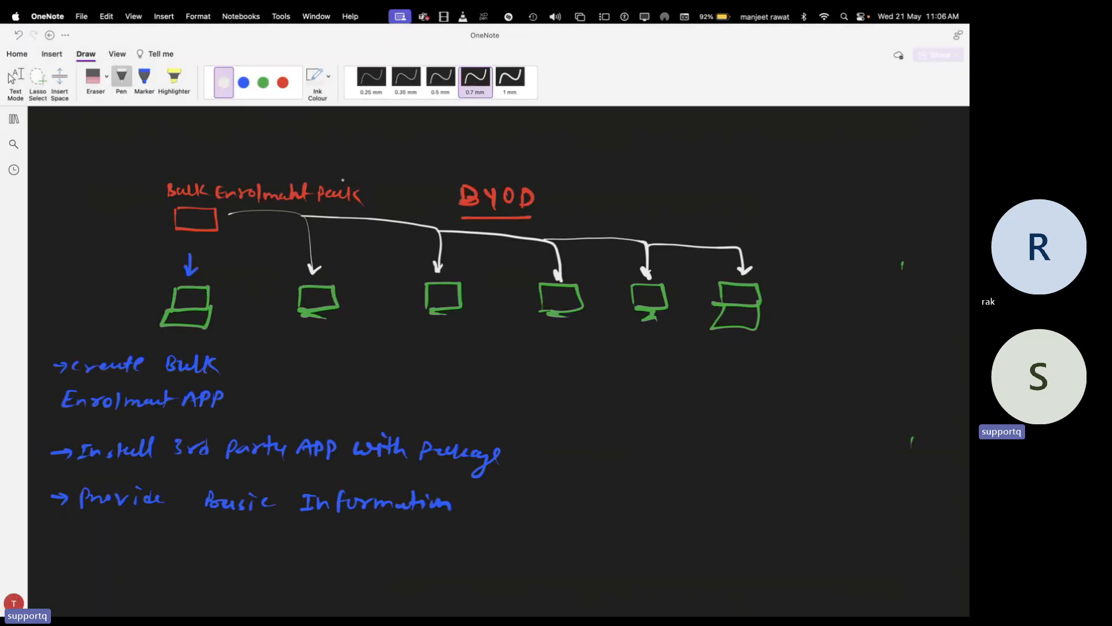
key("ctrl+Left")
key("ctrl+Right")
key("ctrl+Right")
key("ctrl+Right")
key("ctrl+Right")
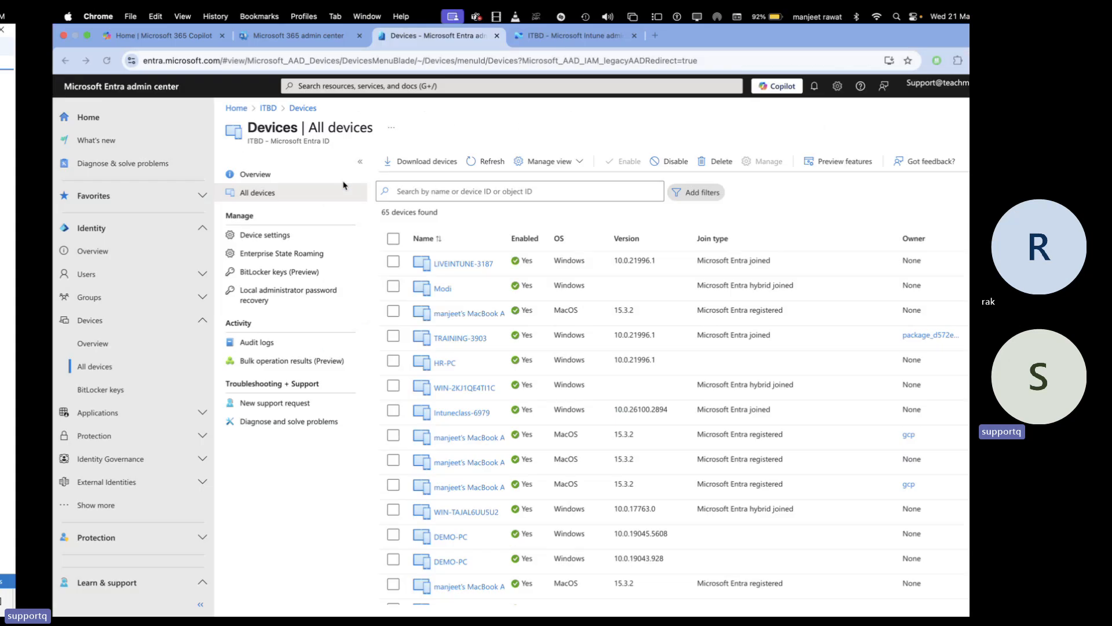
key("ctrl+Left")
left_click(255, 36)
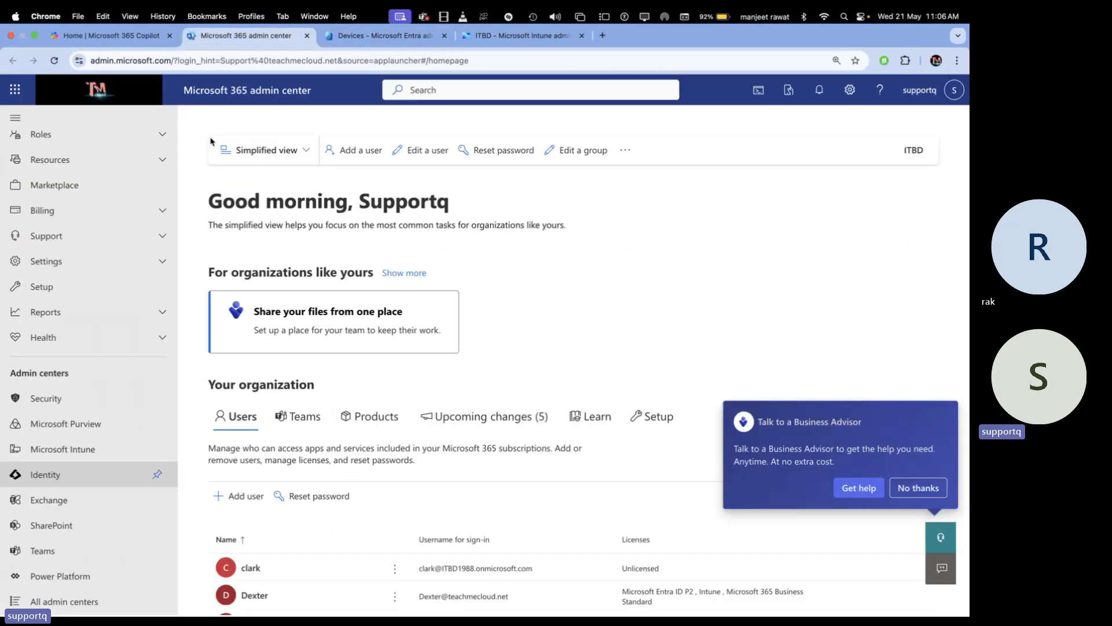
left_click(382, 36)
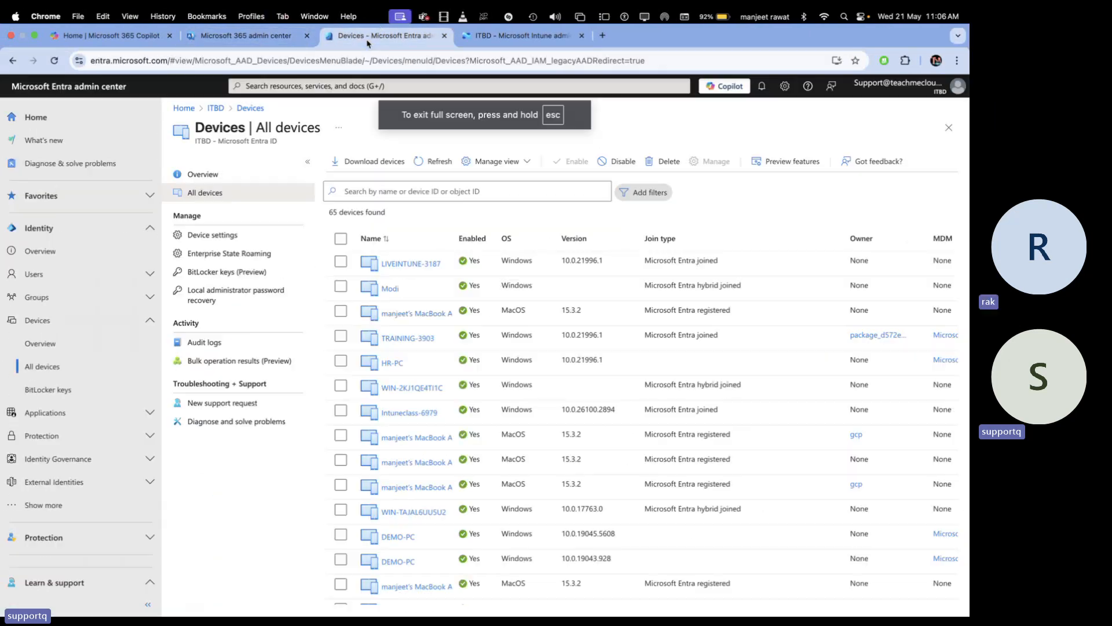
Open the enrolment admin user's Assigned roles to confirm the Global Administrator assignment
left_click(42, 277)
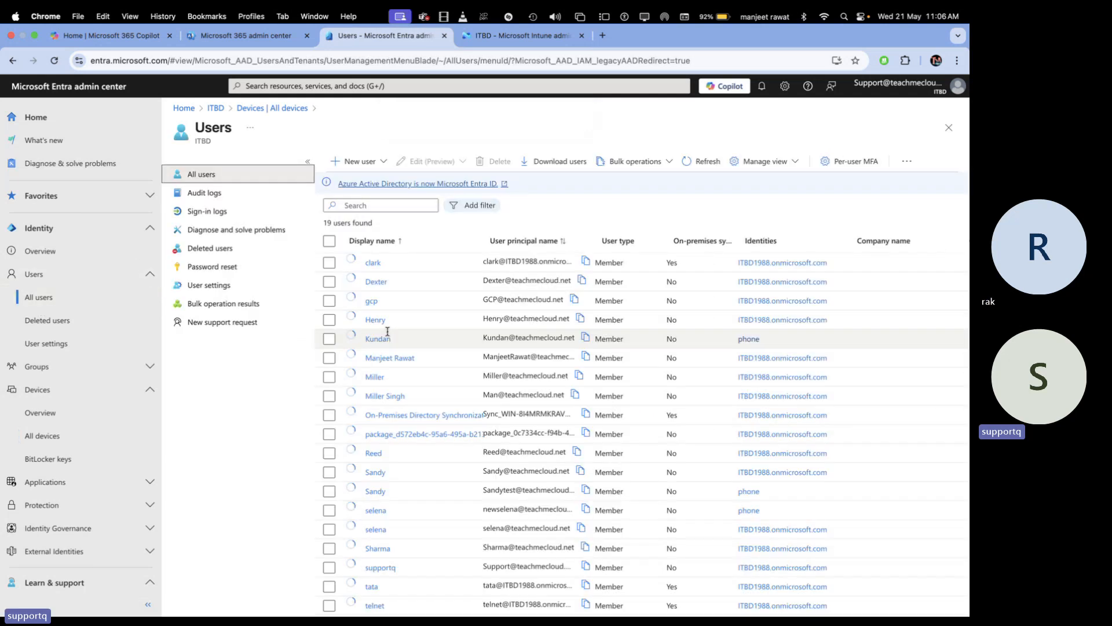
left_click(375, 309)
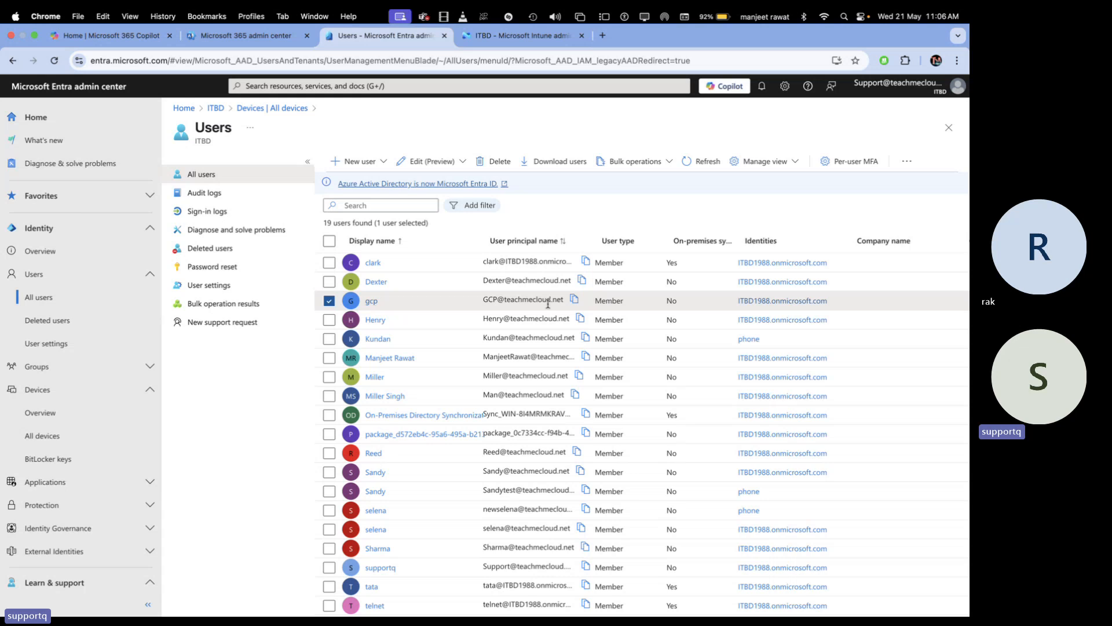
left_click(371, 303)
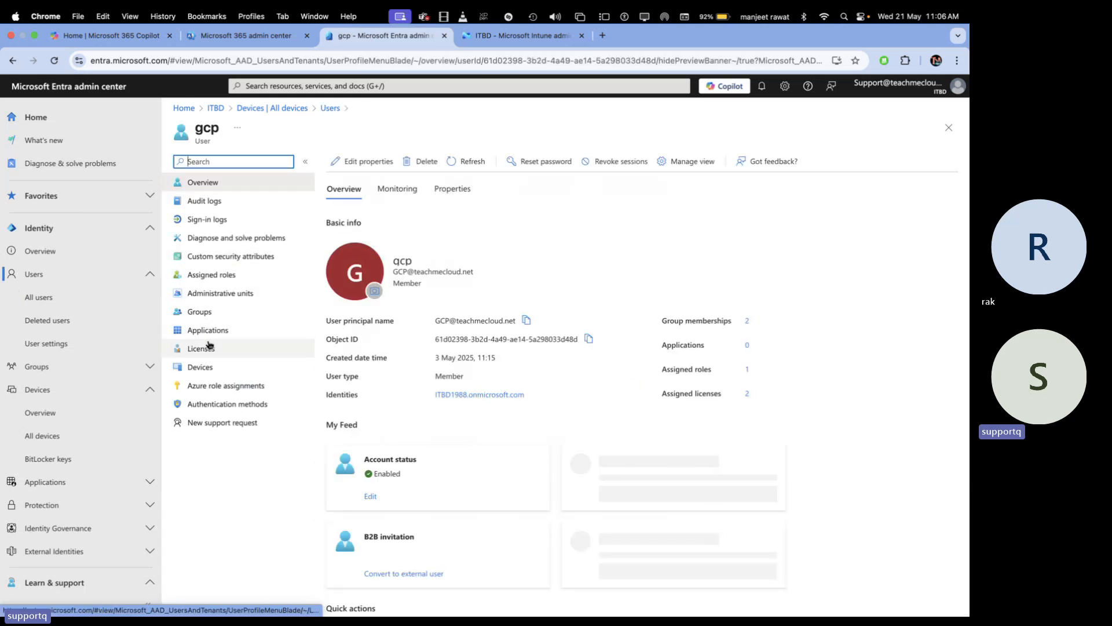
left_click(223, 278)
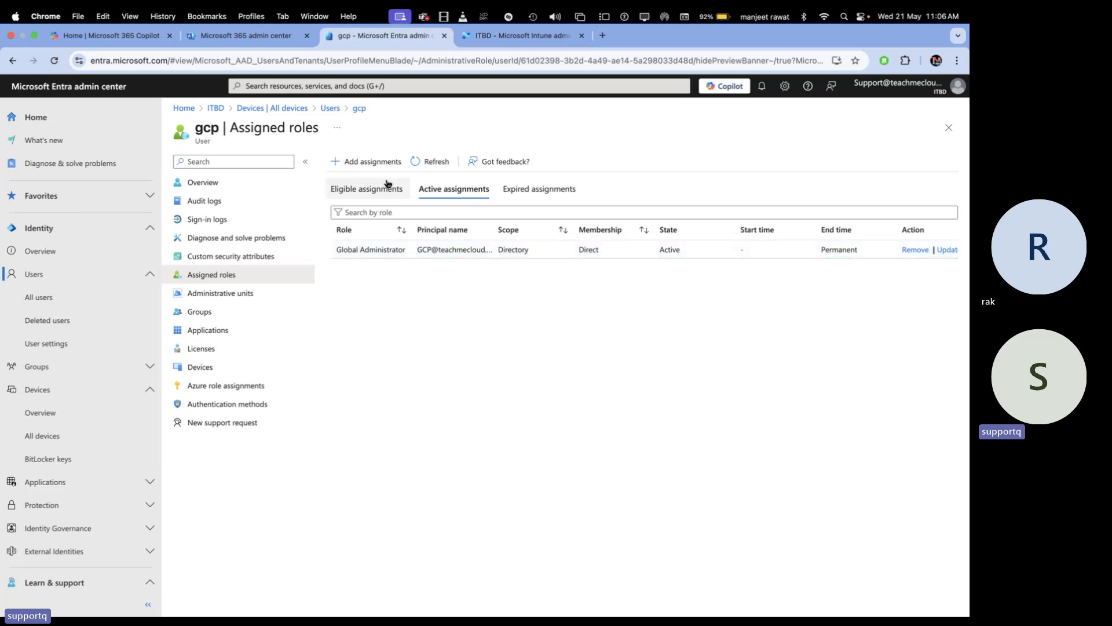
key("ctrl+Right")
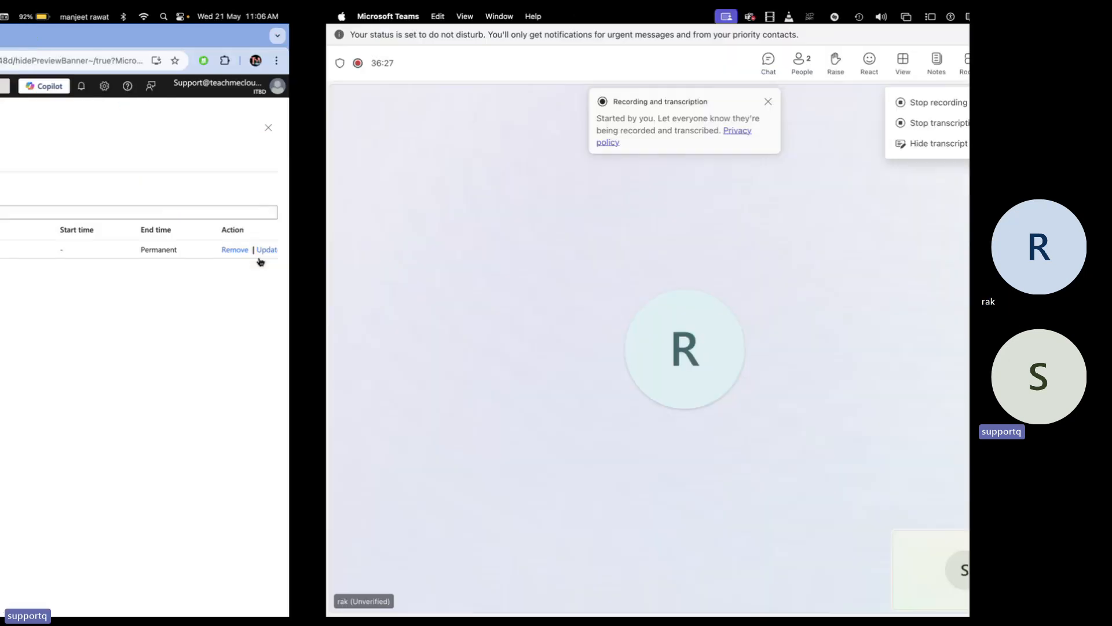
Back in the wizard, set Refresh AAD credentials to Yes and request a bulk token
key("ctrl+Left")
key("ctrl+Left")
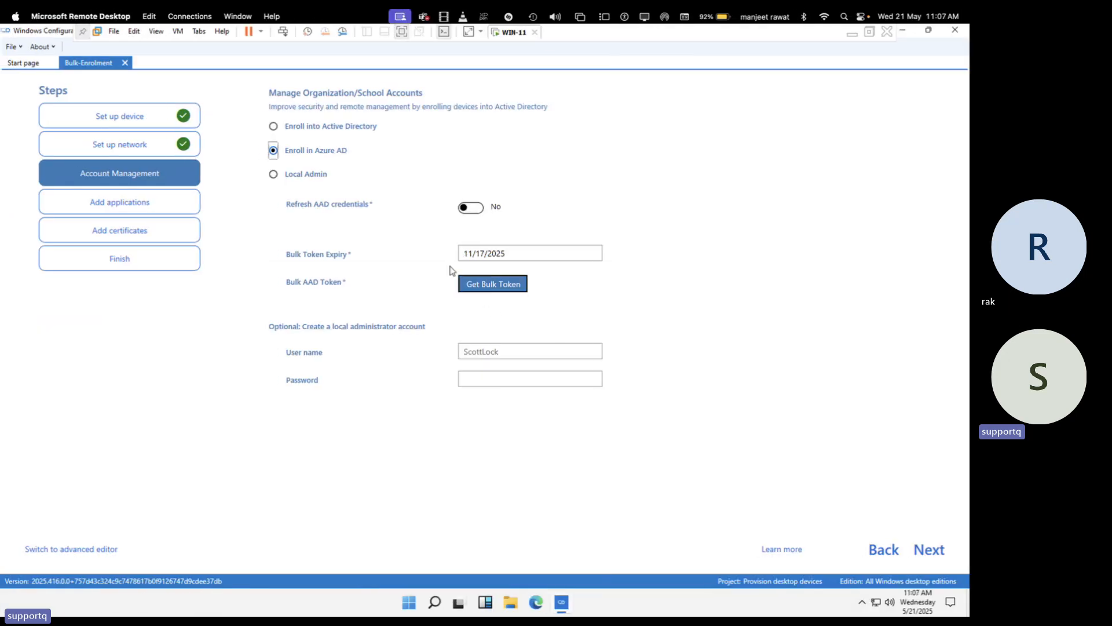
left_click(464, 207)
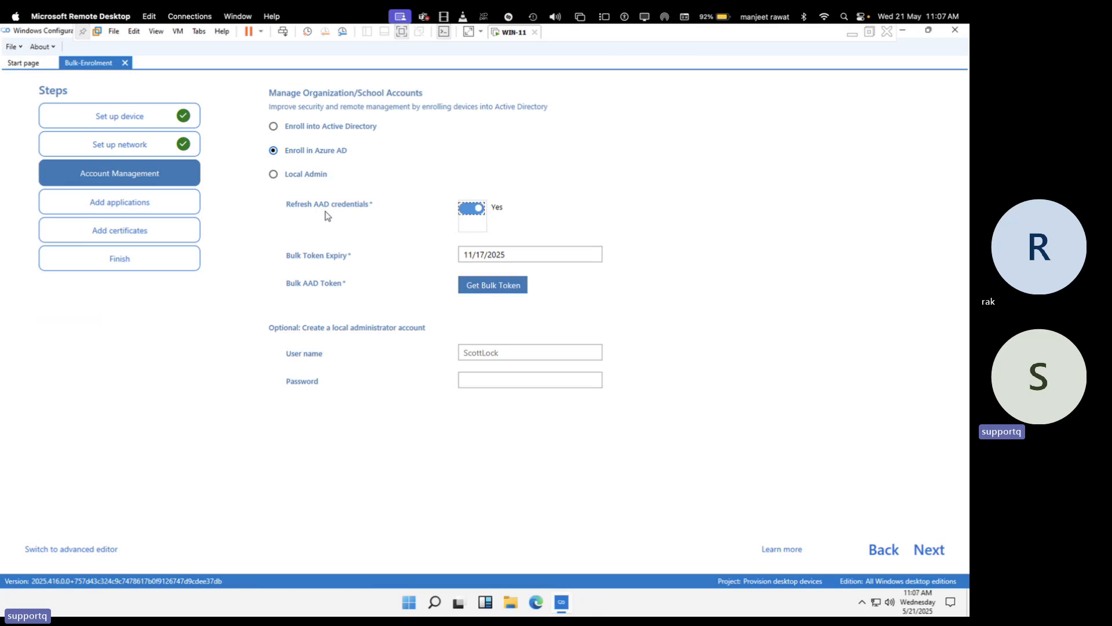
left_click(499, 289)
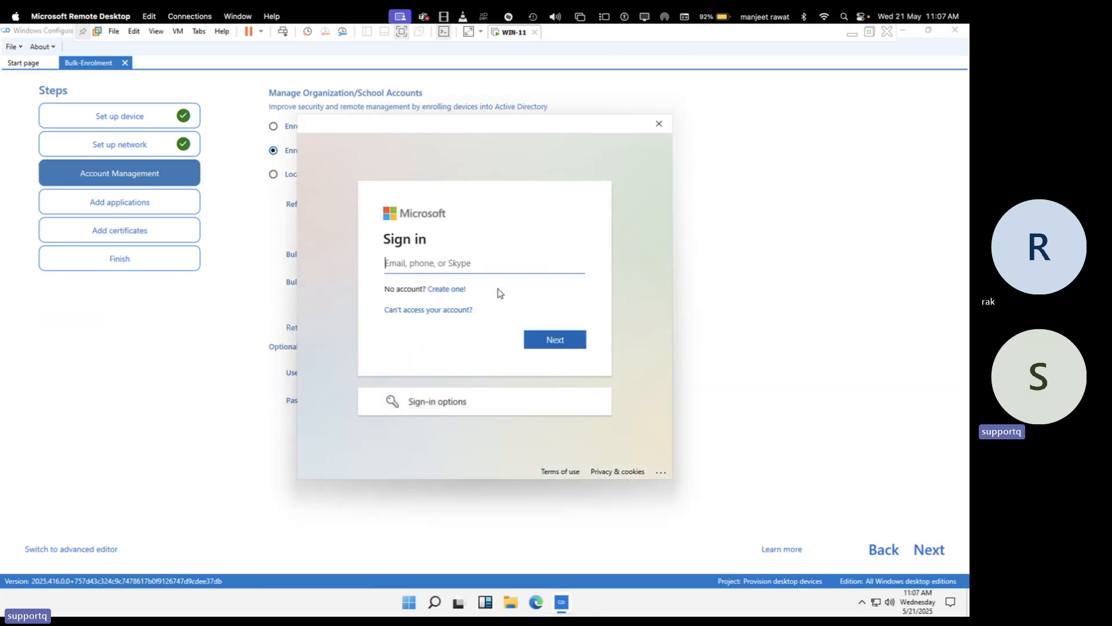
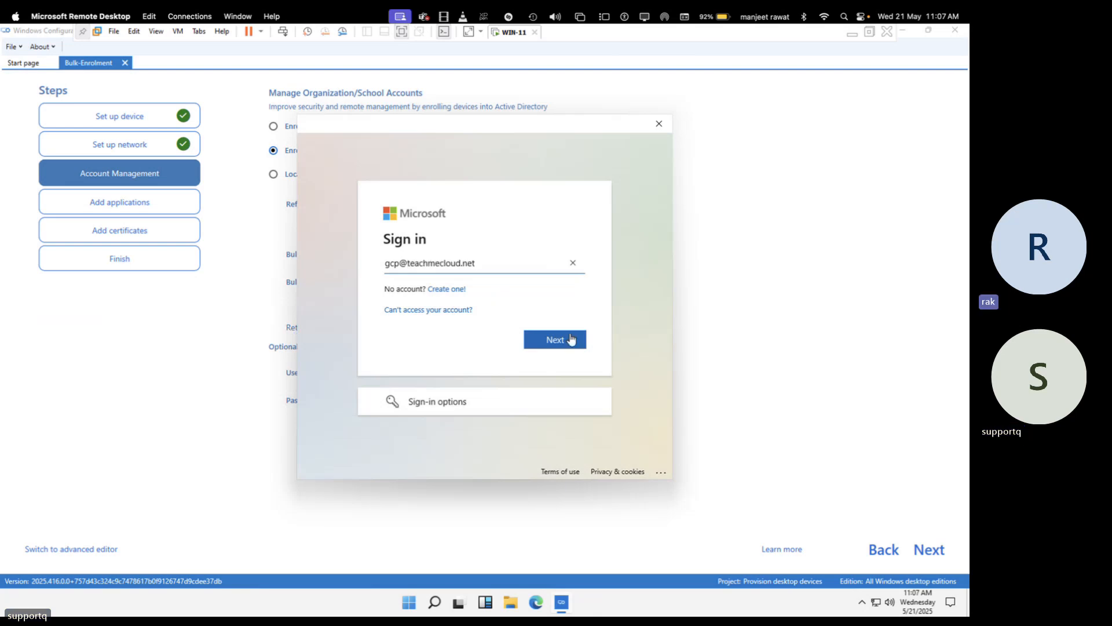
Sign in with the admin account's e-mail address and password
left_click(557, 335)
left_click(556, 343)
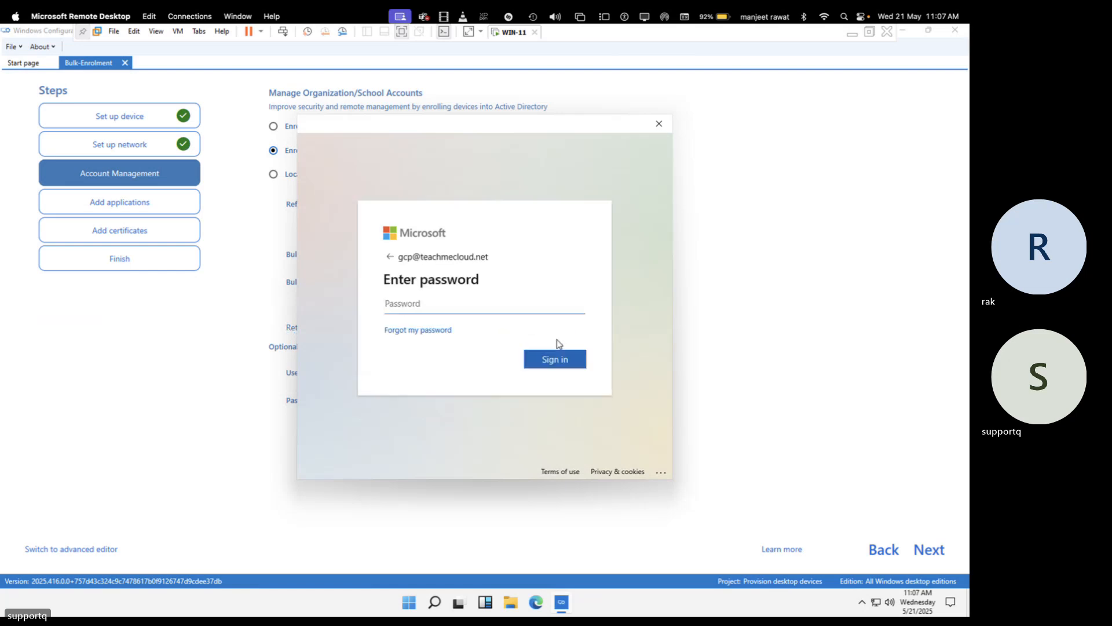
type("••••••••")
key("Return")
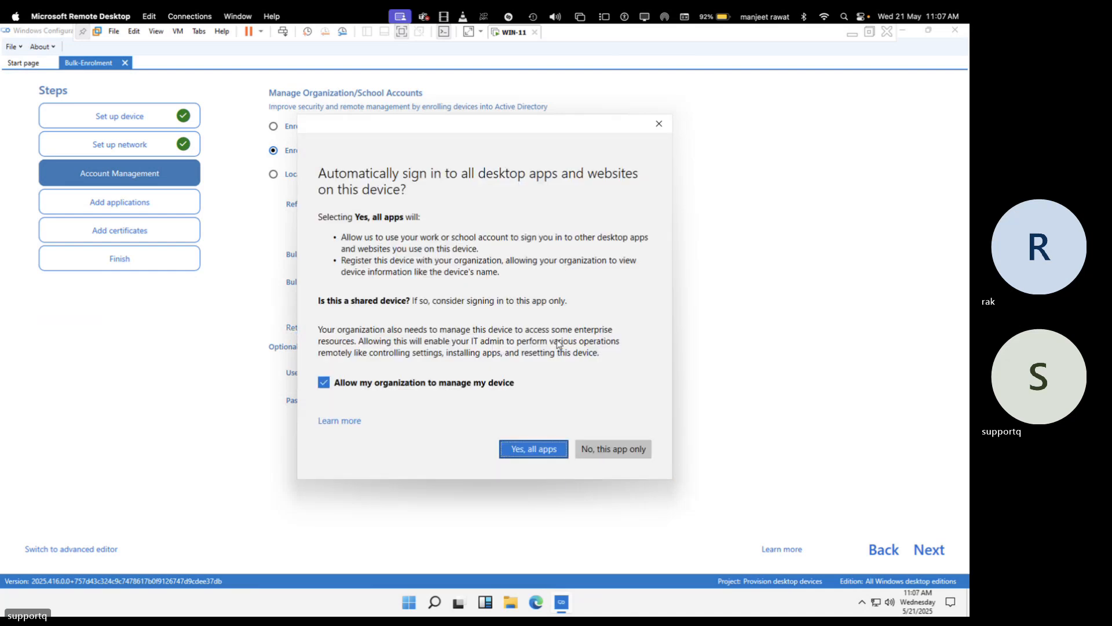
Allow sign-in to all apps and dismiss the device-management error so the token is fetched
left_click(538, 451)
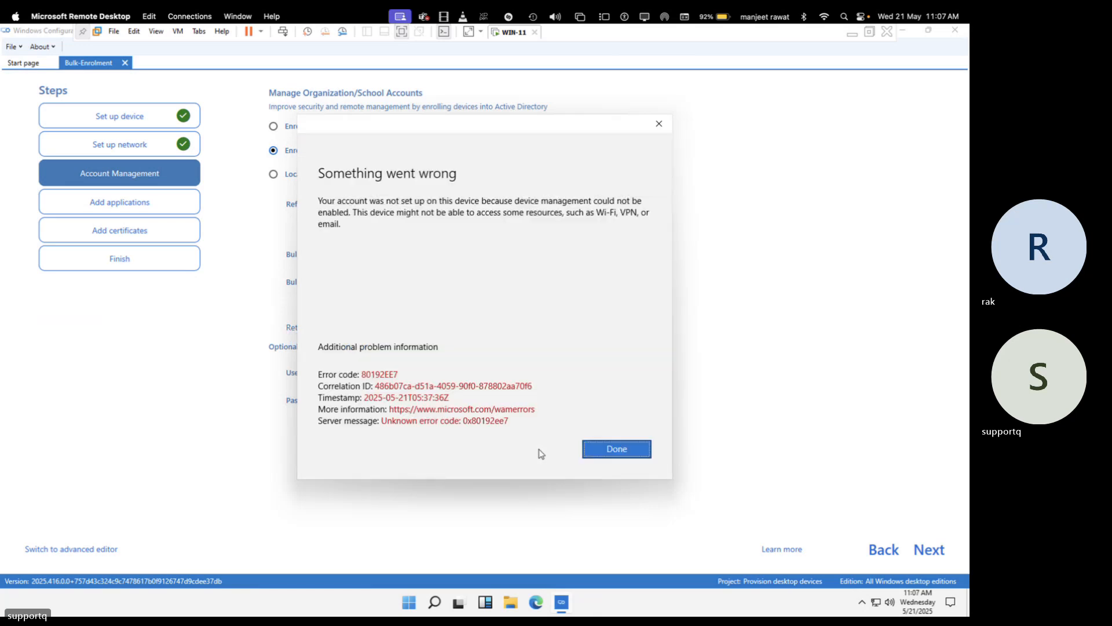
left_click(615, 451)
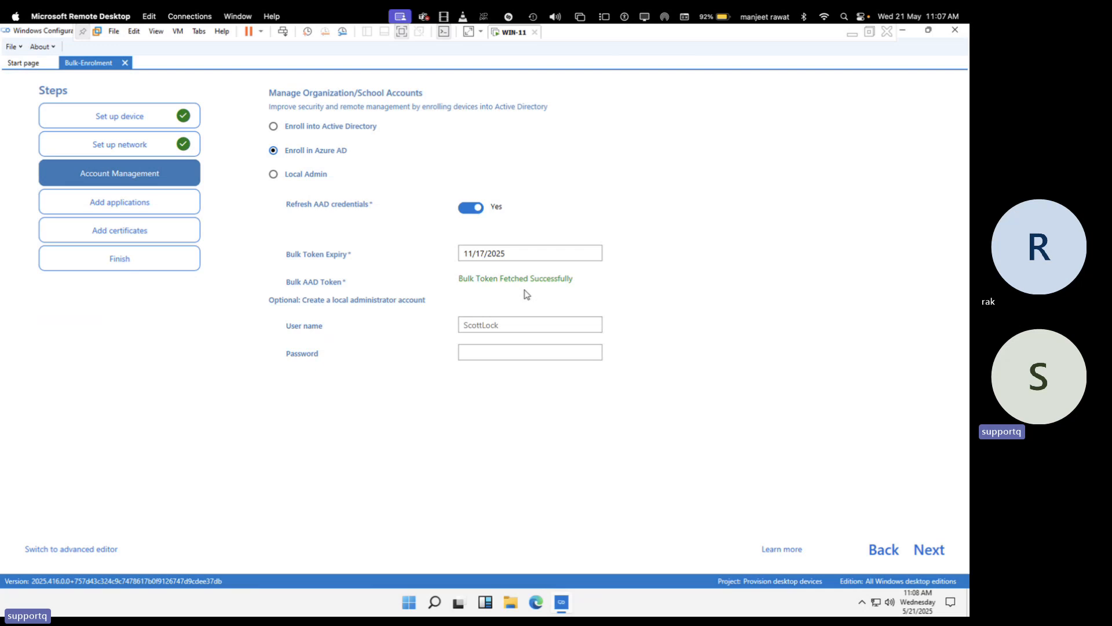
Pass over the optional local admin user name and advance to Add applications
left_click(498, 329)
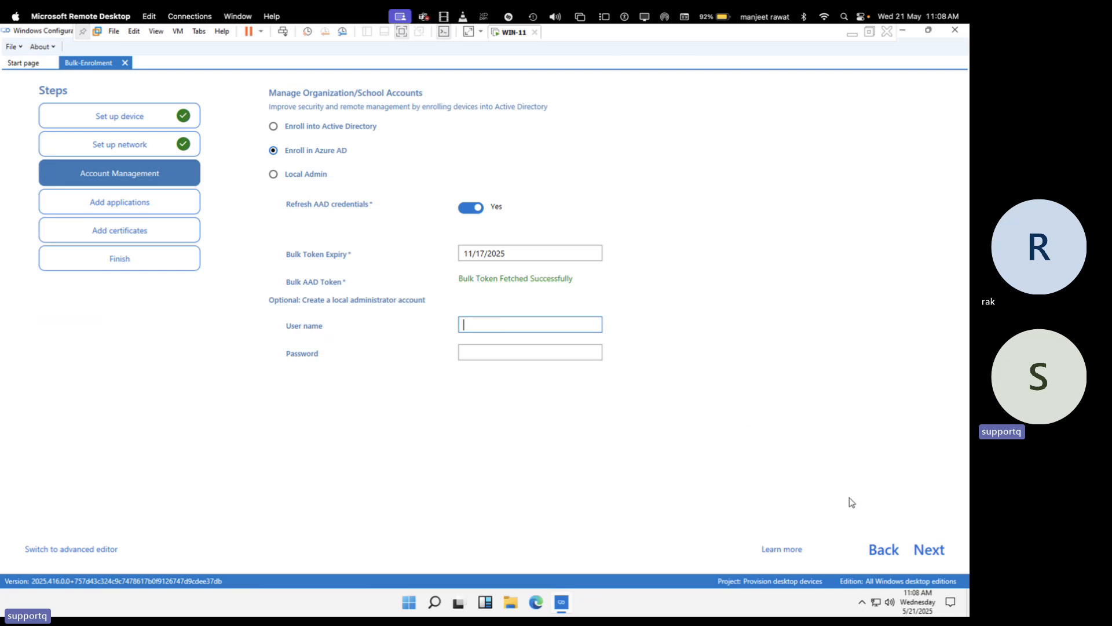
left_click(929, 550)
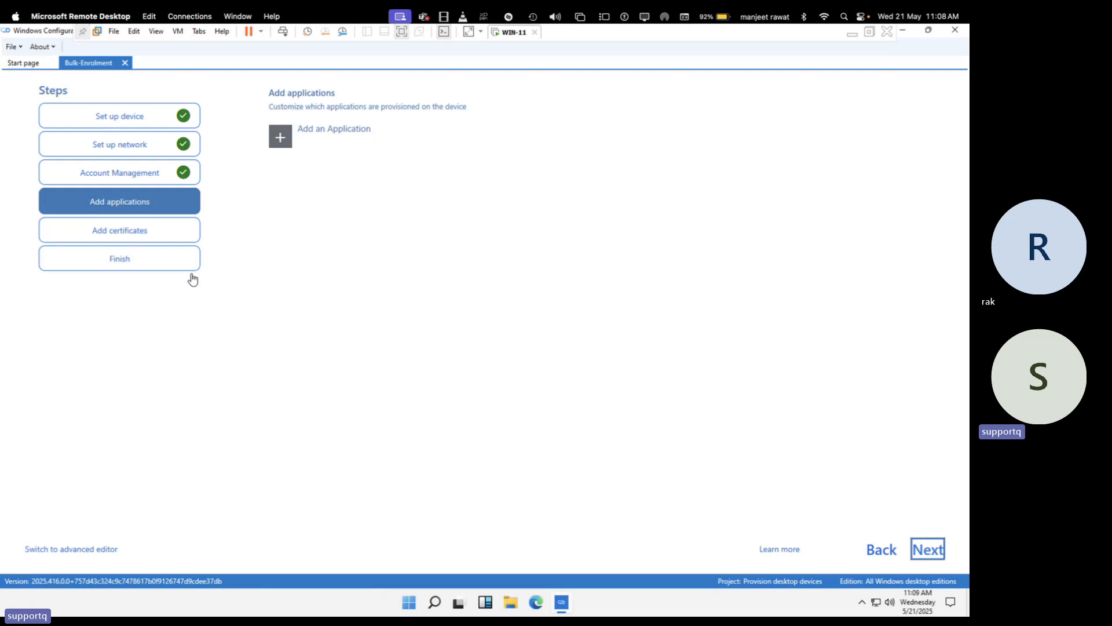
Skip certificates, create Bulk-Enrolment.ppkg from the summary, and close Windows Configuration Designer
left_click(929, 553)
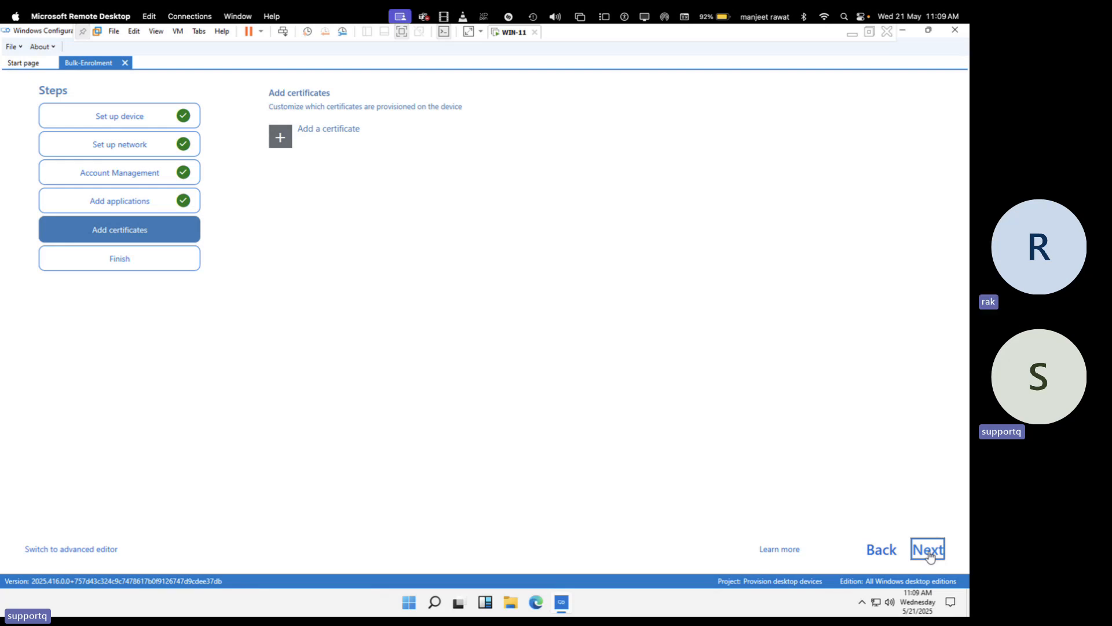
left_click(934, 552)
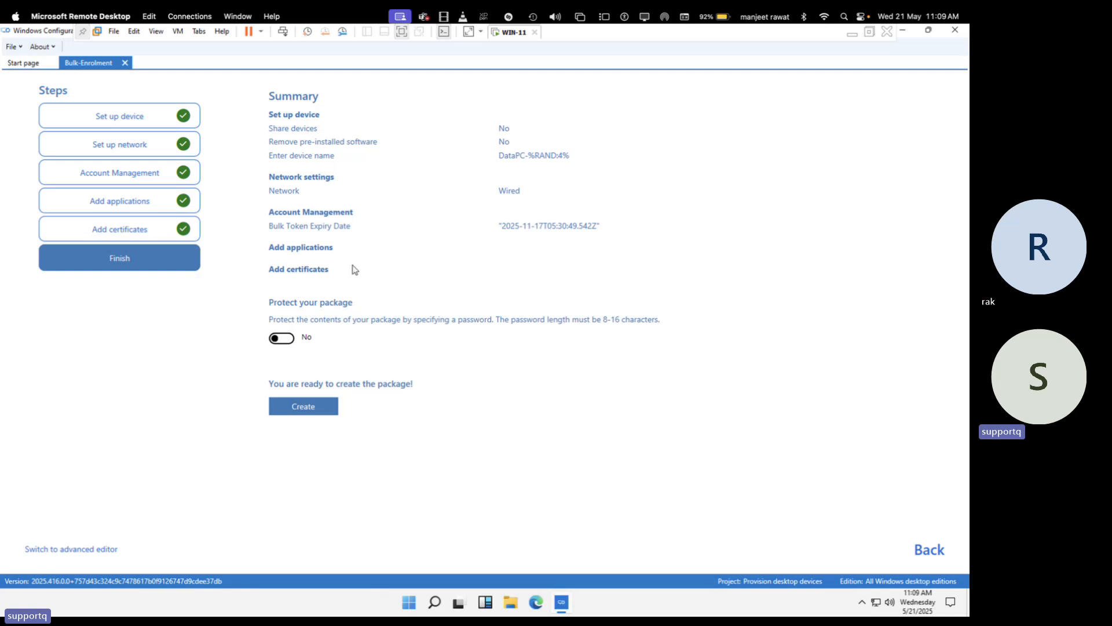
left_click(311, 404)
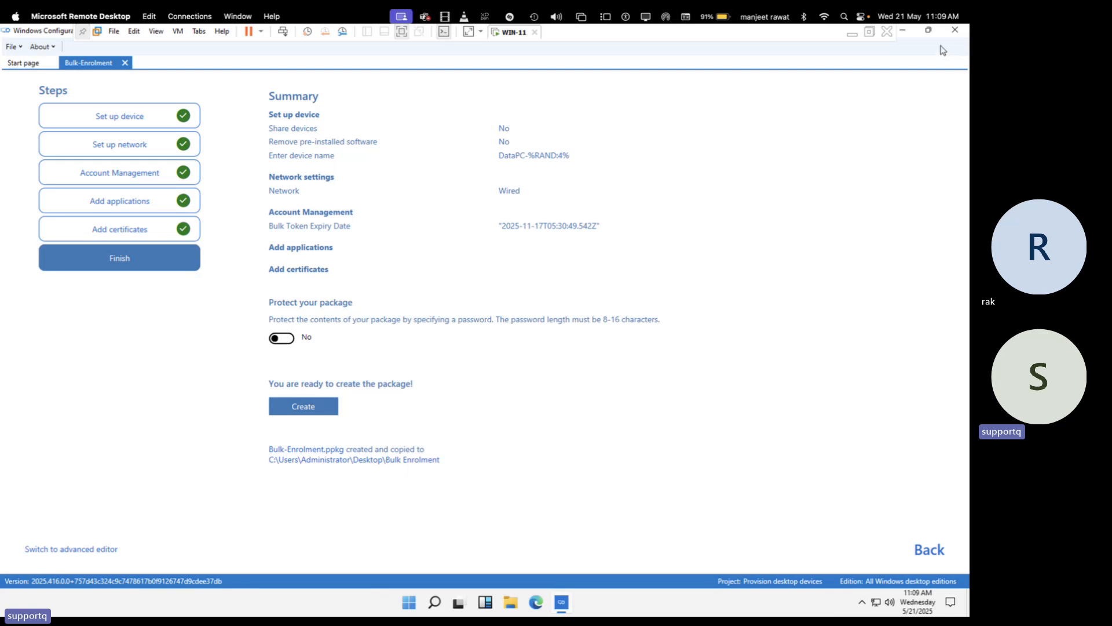
left_click(905, 31)
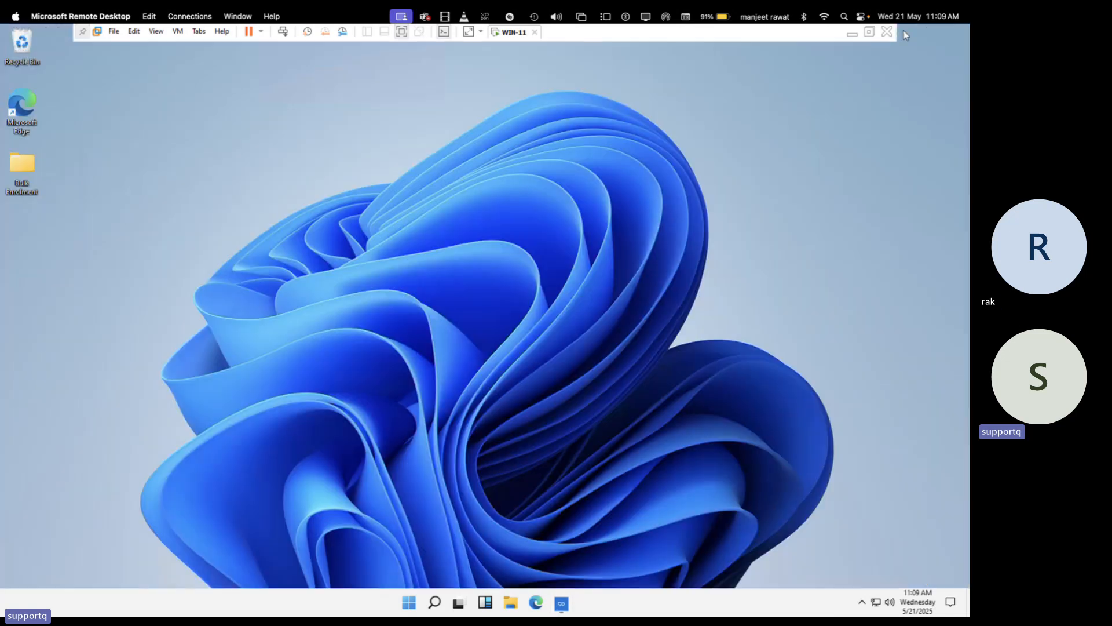
Open the Bulk Enrolment desktop folder and launch the Bulk-Enrolment.ppkg package
double_click(25, 163)
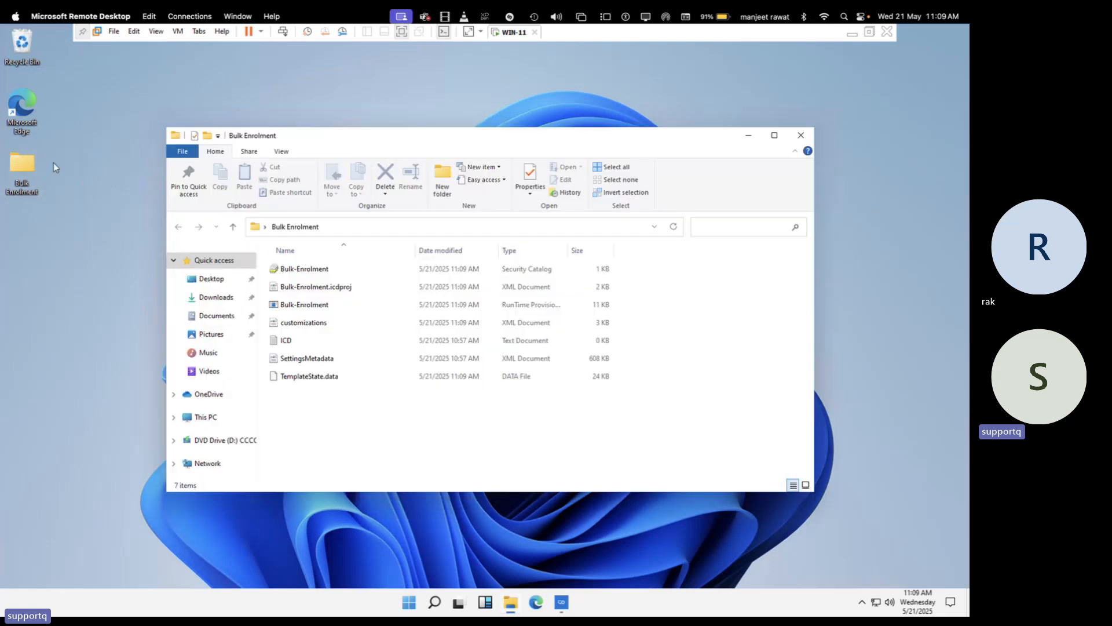
double_click(324, 307)
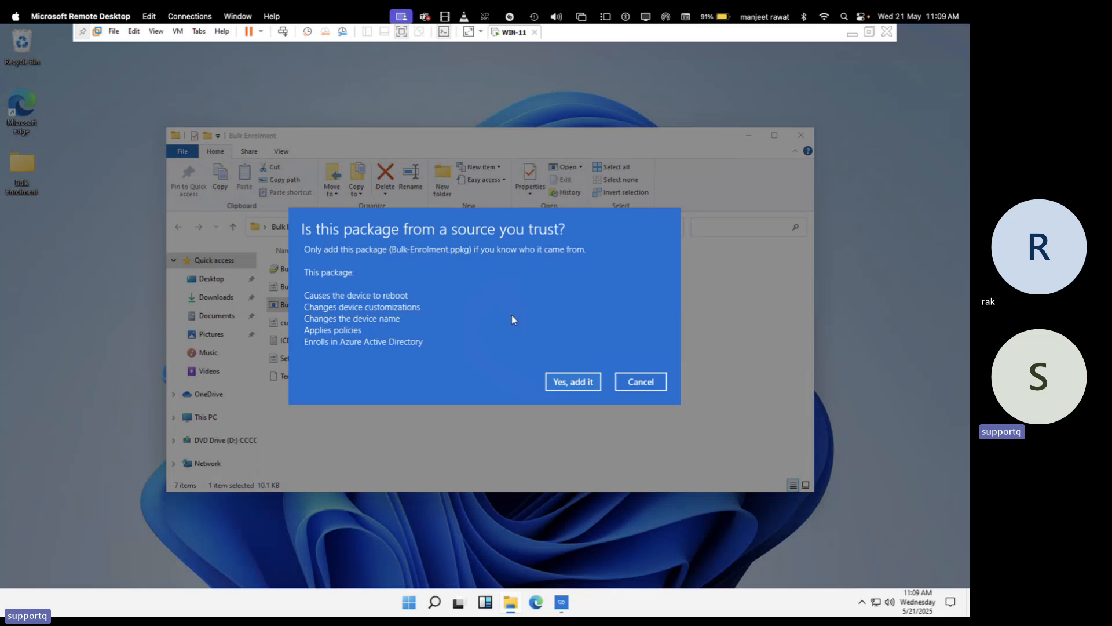
Trust and add the package, letting the VM sign out and restart
left_click(567, 384)
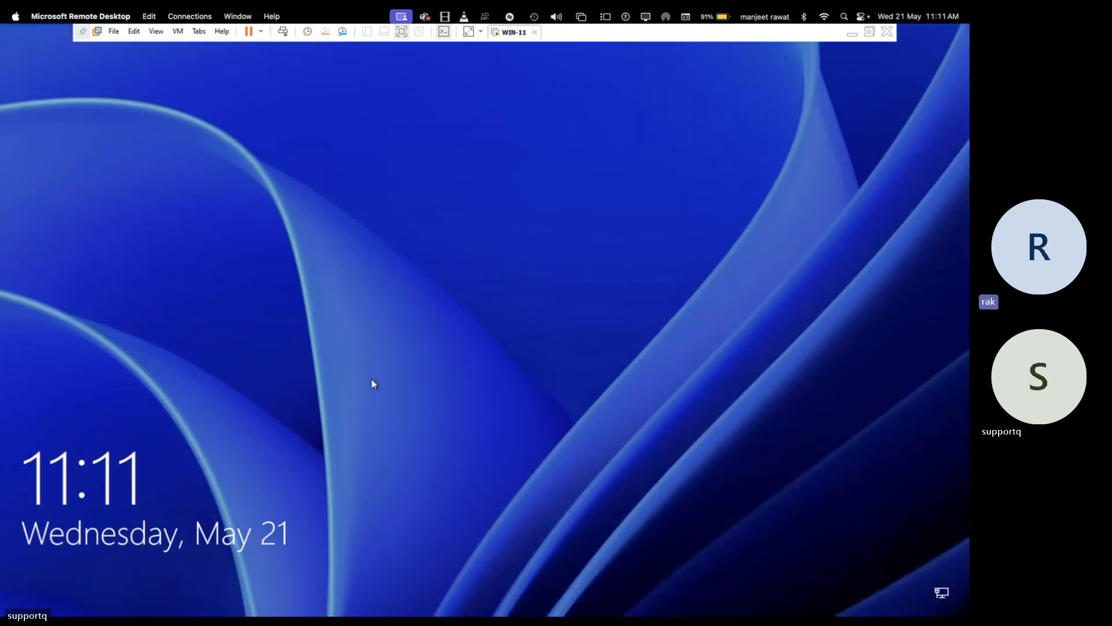
Sign in as Administrator, re-submitting the password after the wrong-password message
left_click(297, 74)
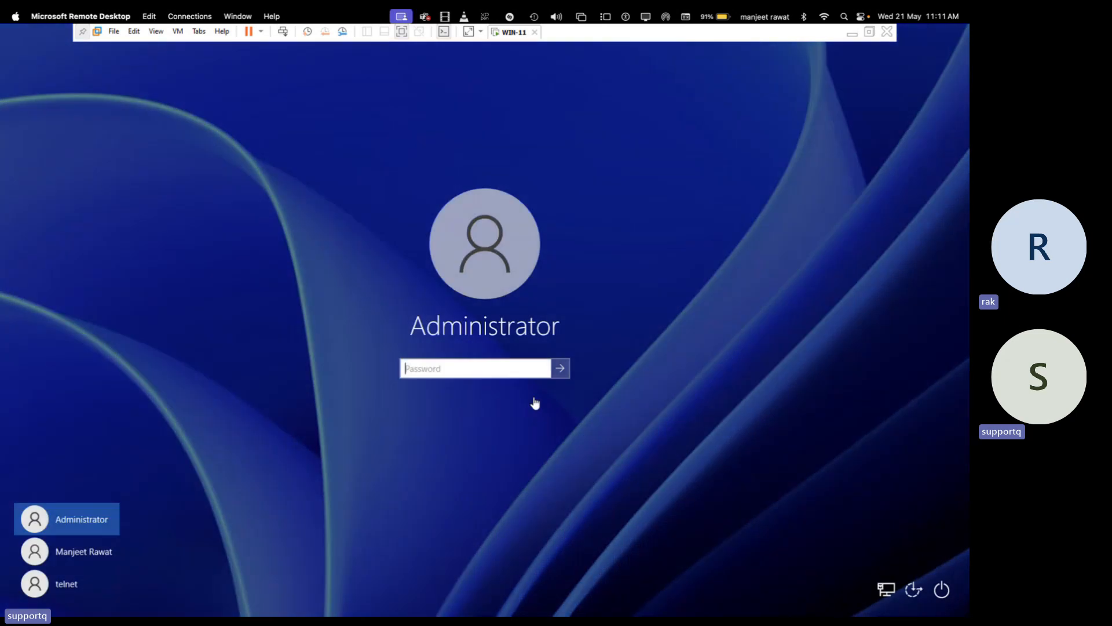
left_click(465, 377)
type("•••••••••")
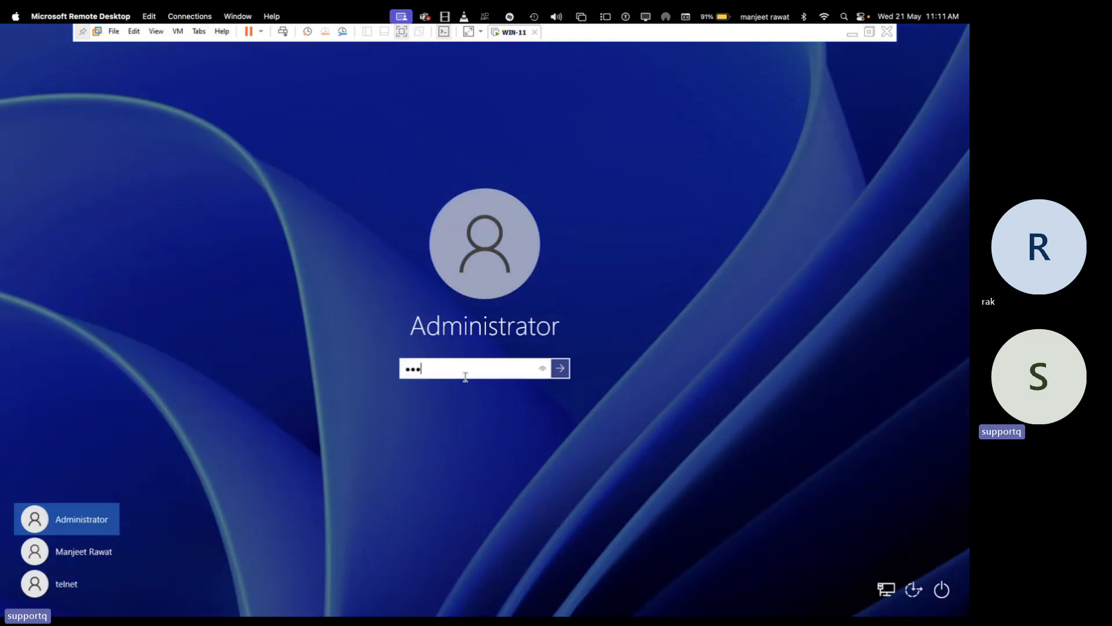
type("•")
key("Return")
key("Return")
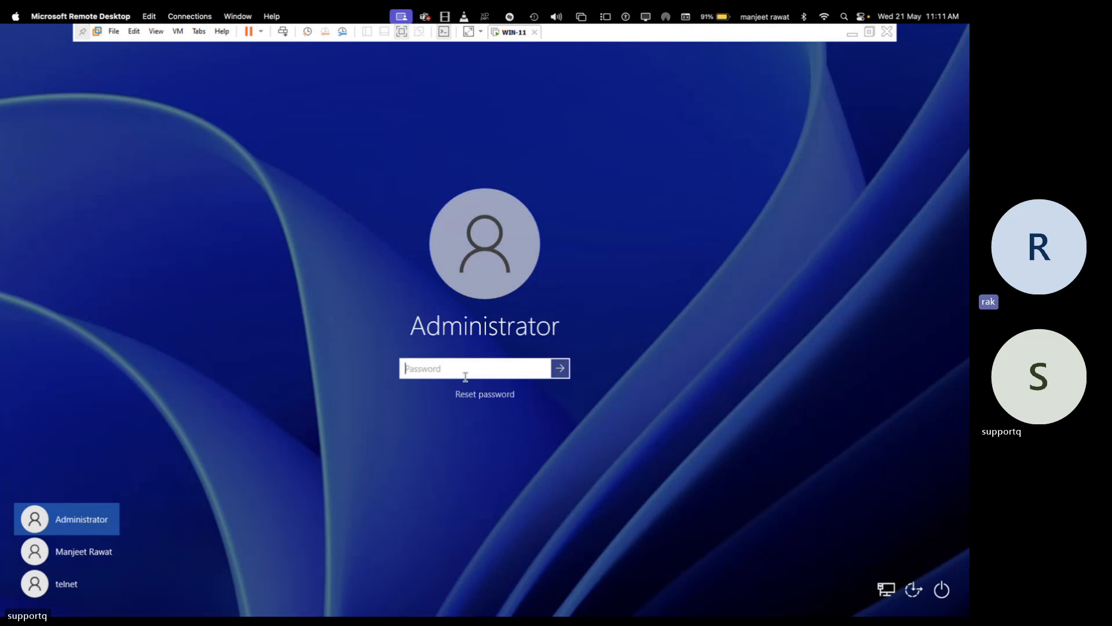
type("•••••••••")
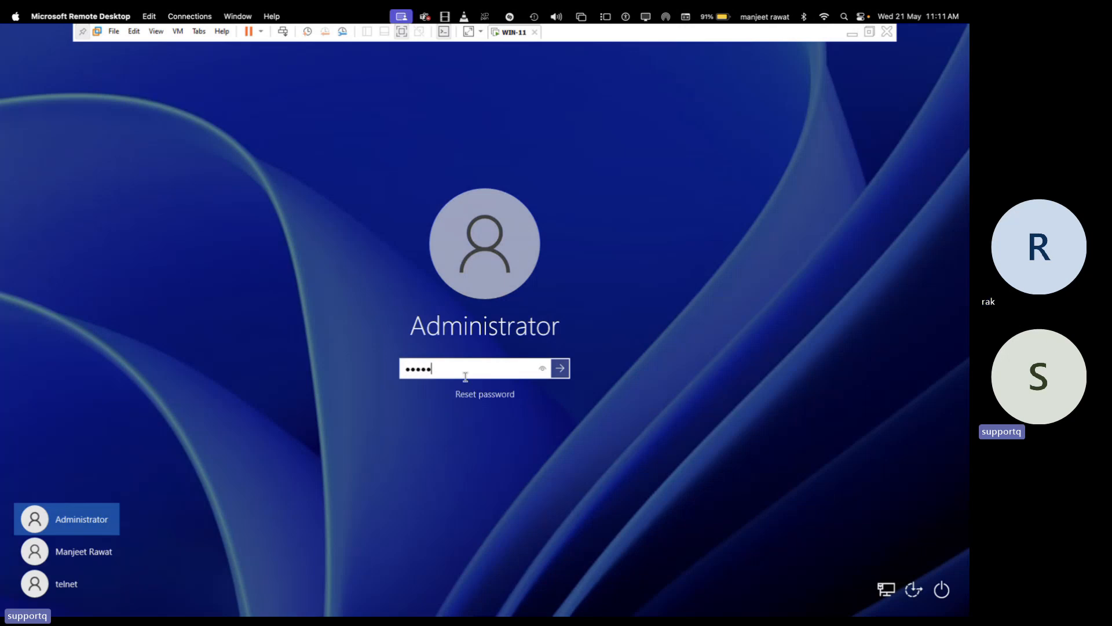
key("Return")
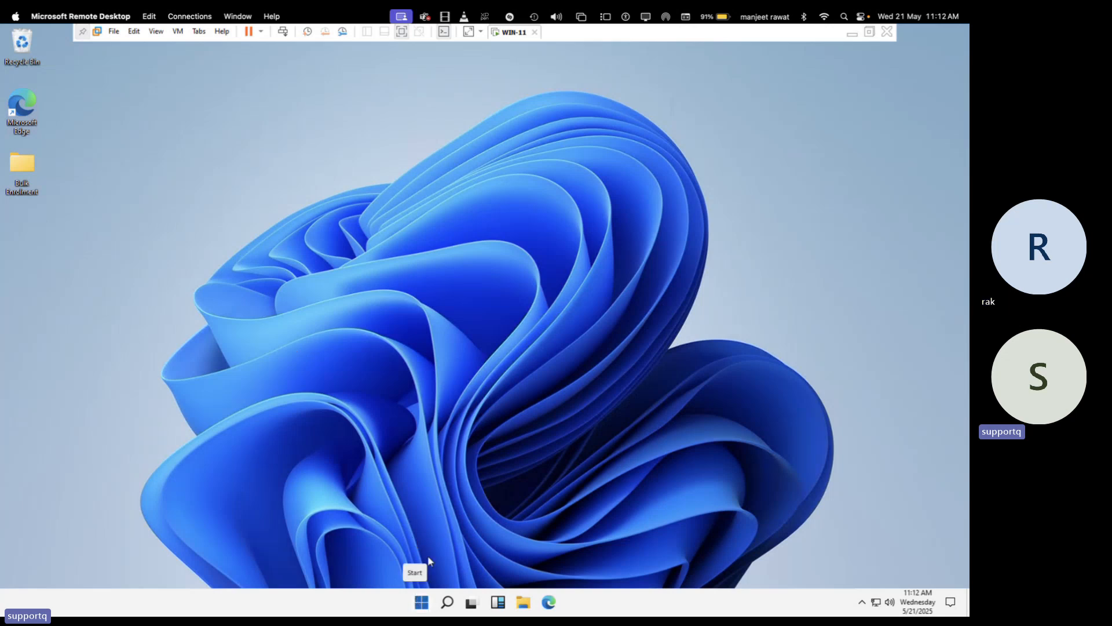
Run hostname in an administrator command prompt and highlight the DataPC-9654 result
right_click(421, 602)
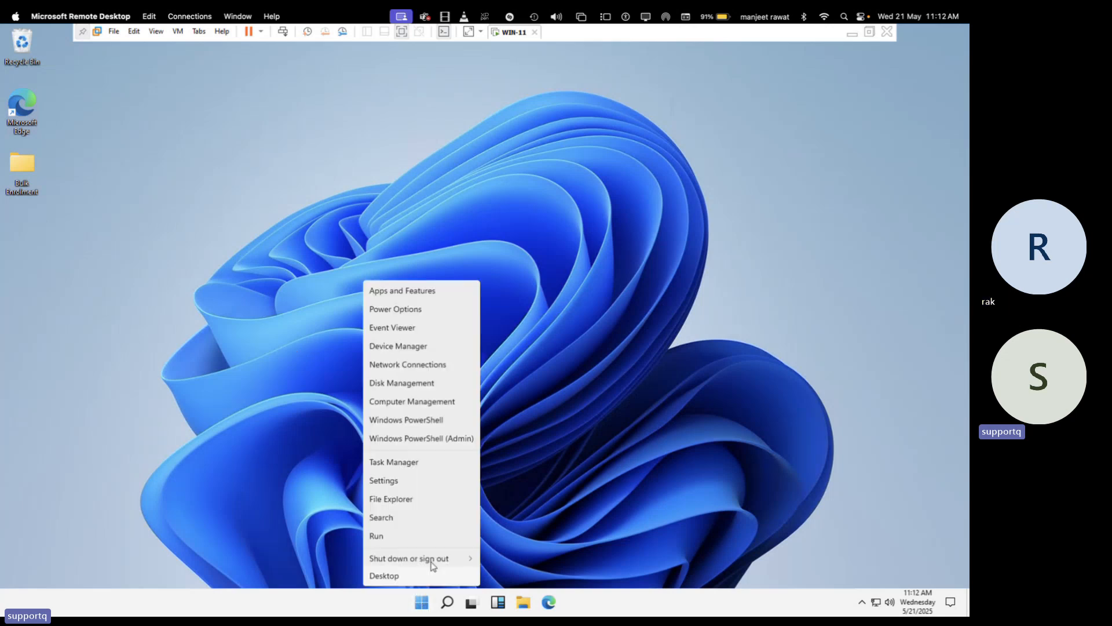
left_click(415, 538)
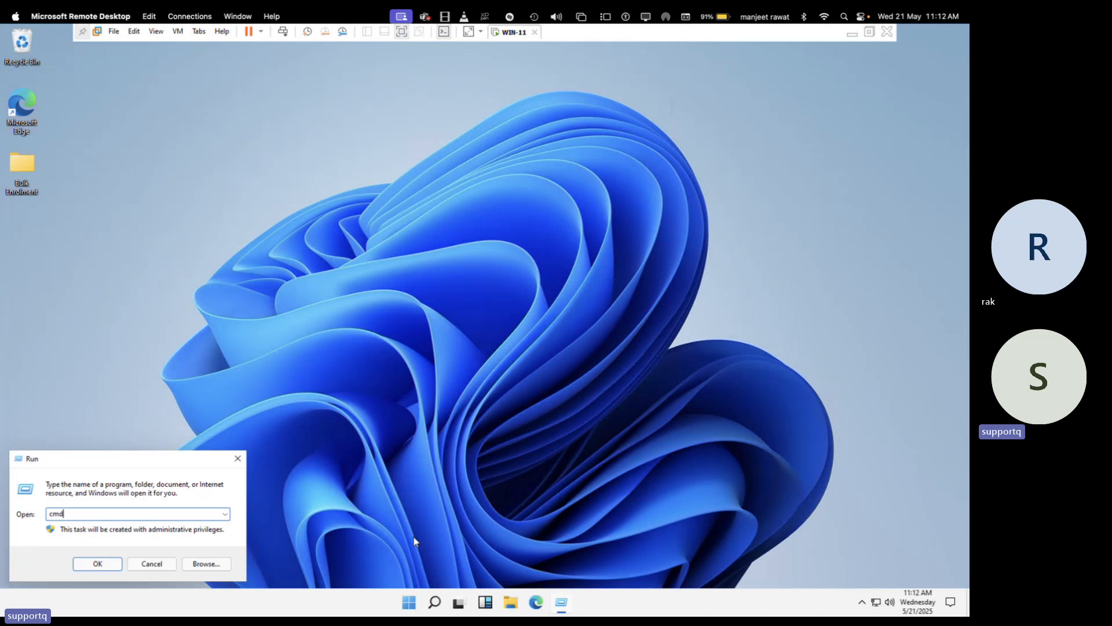
key("Return")
type("hostname")
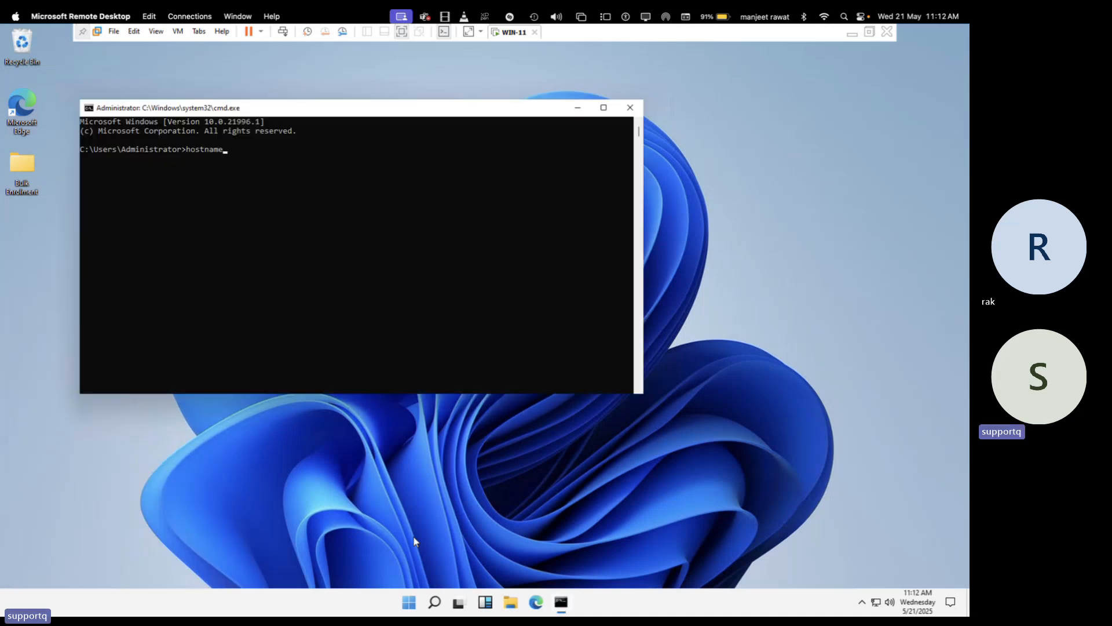
key("Return")
left_click_drag(139, 161, 61, 159)
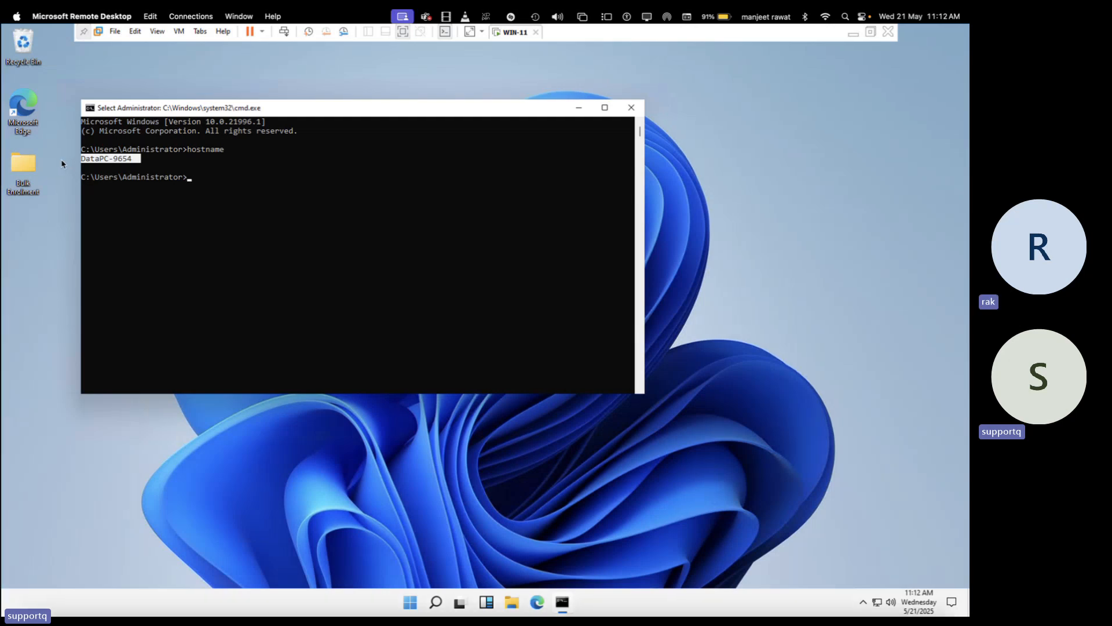
key("ctrl+Left")
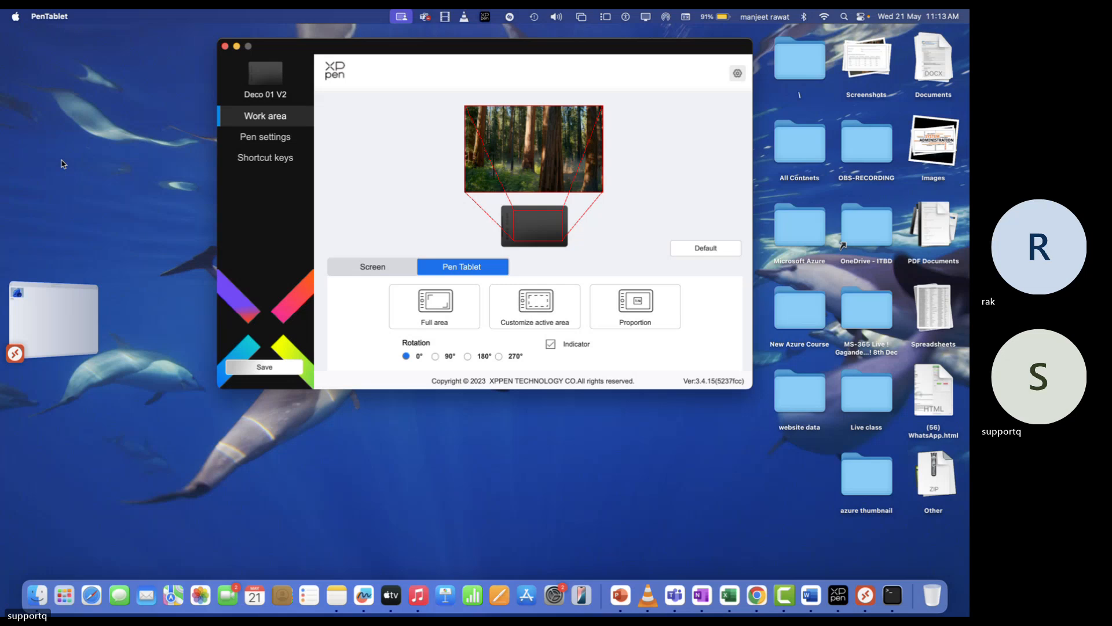
Move from the remote session showing the DataPC-9654 hostname to the adjacent Mac desktop space
key("ctrl+Right")
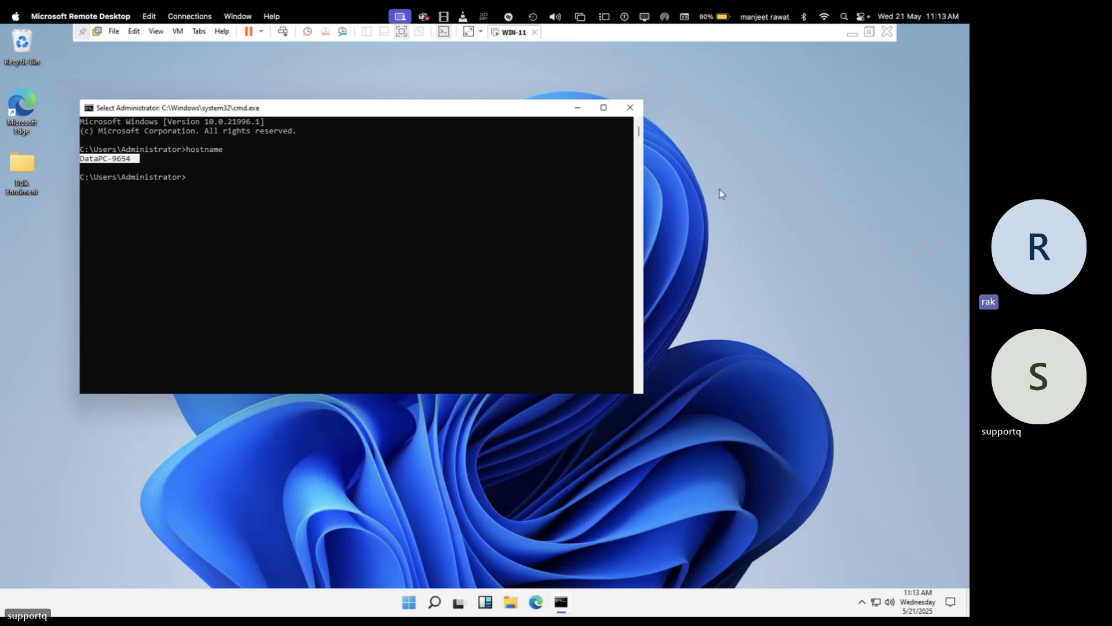
key("ctrl+Left")
Refresh Intune's Windows devices list to show five devices, then request stopping the Teams recording and transcription
key("ctrl+Right")
key("ctrl+Right")
key("ctrl+Right")
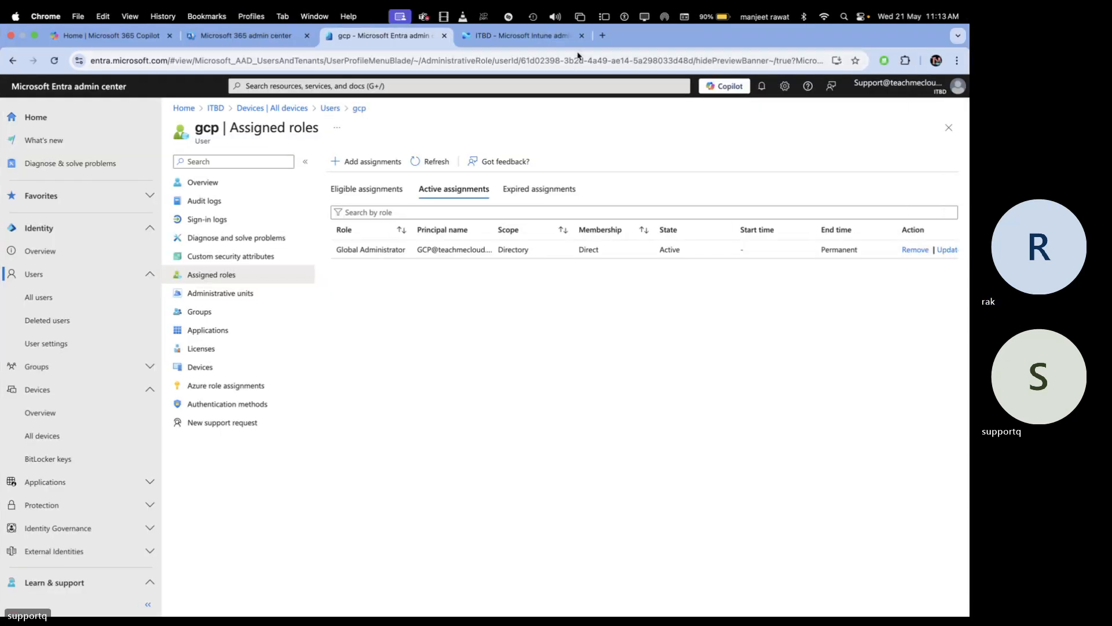
left_click(567, 48)
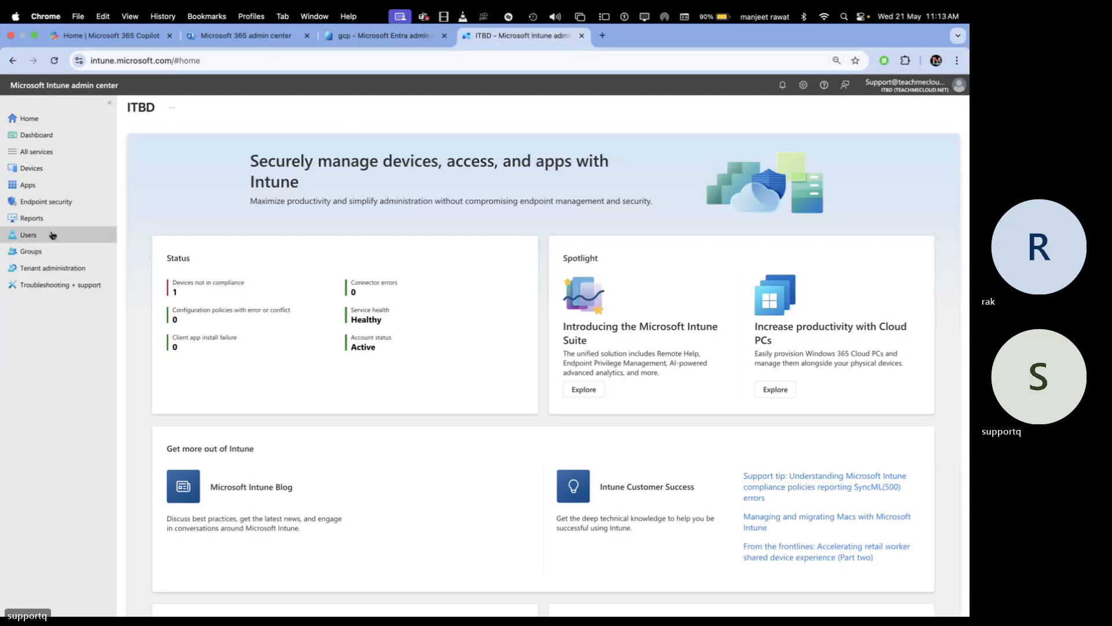
left_click(36, 169)
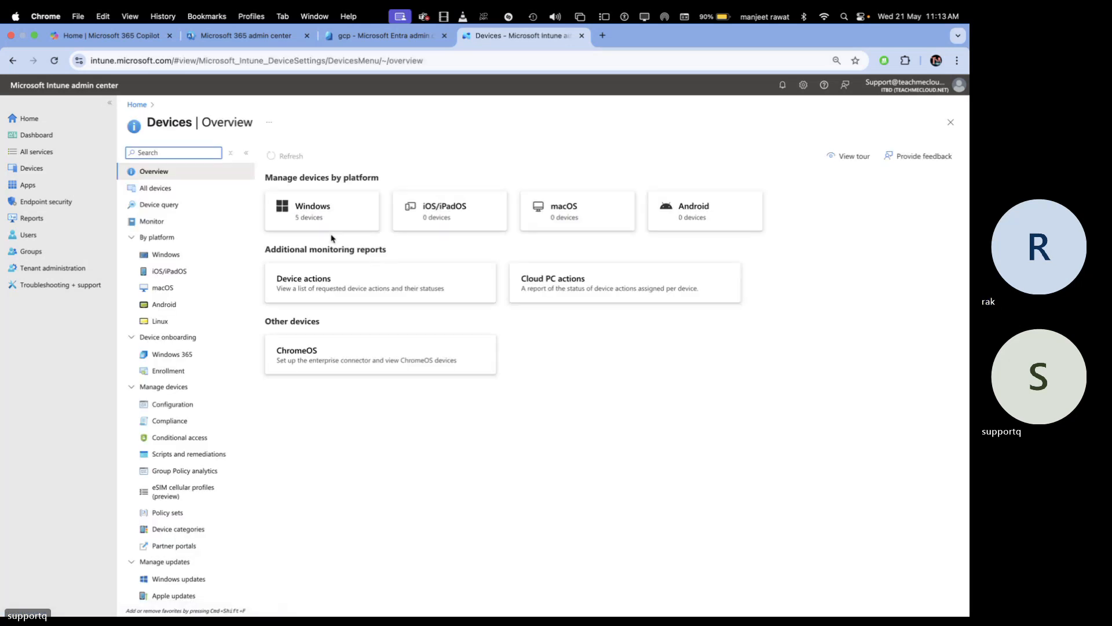
left_click(327, 222)
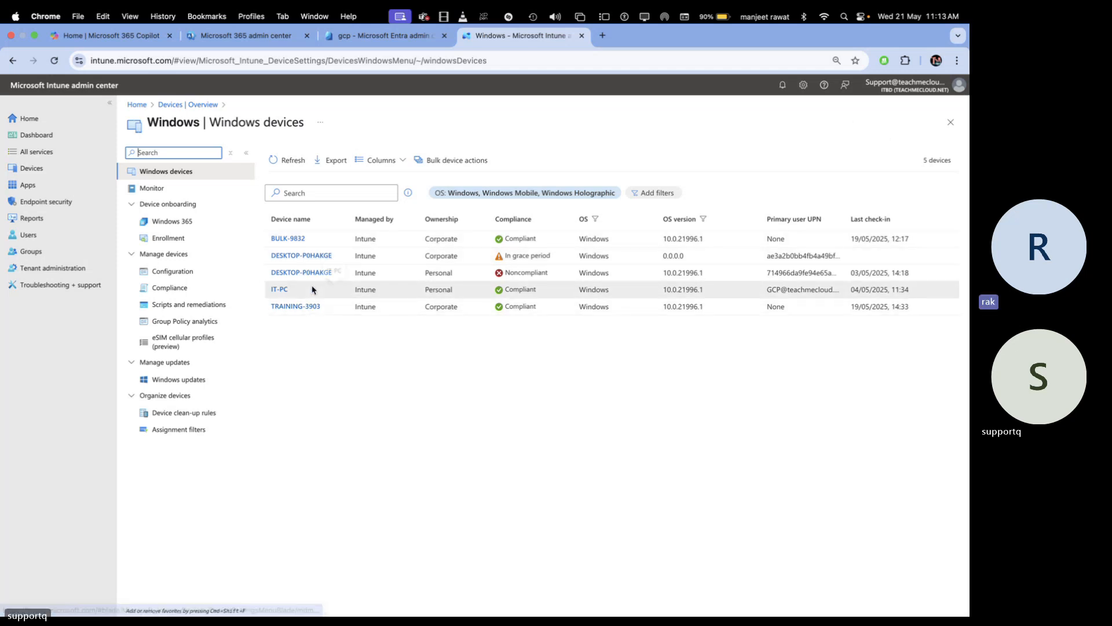
left_click(289, 161)
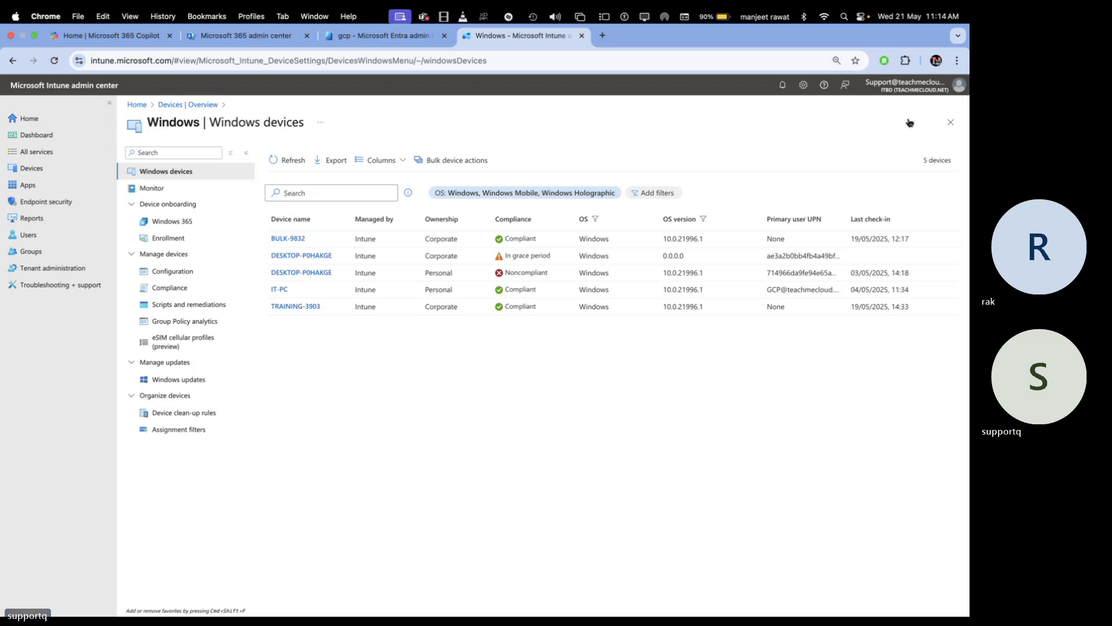
key("ctrl+Right")
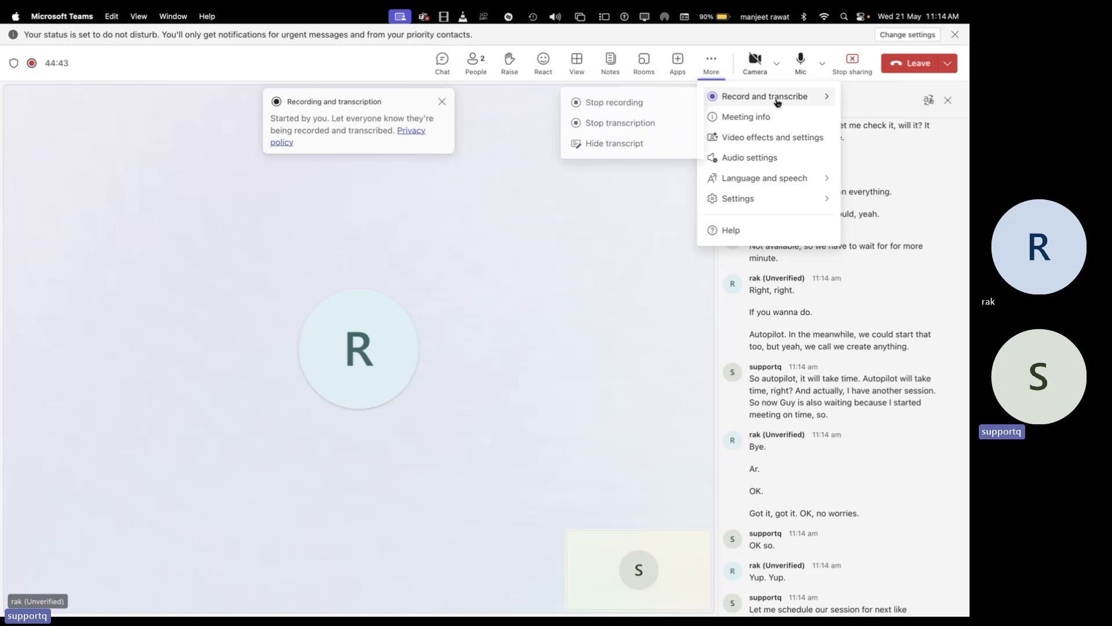
left_click(615, 105)
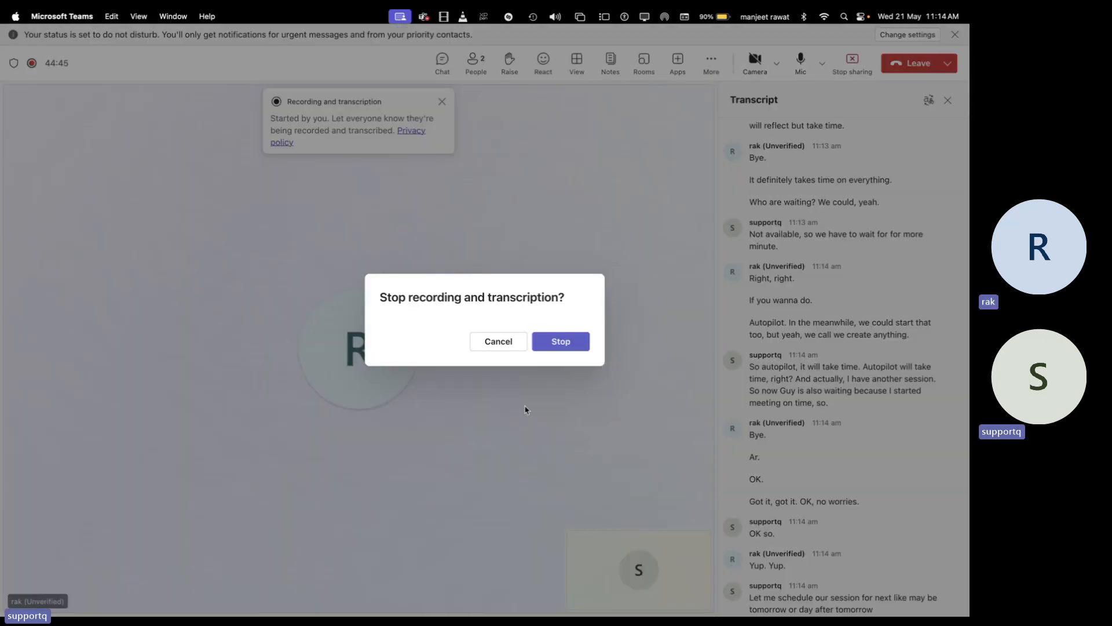